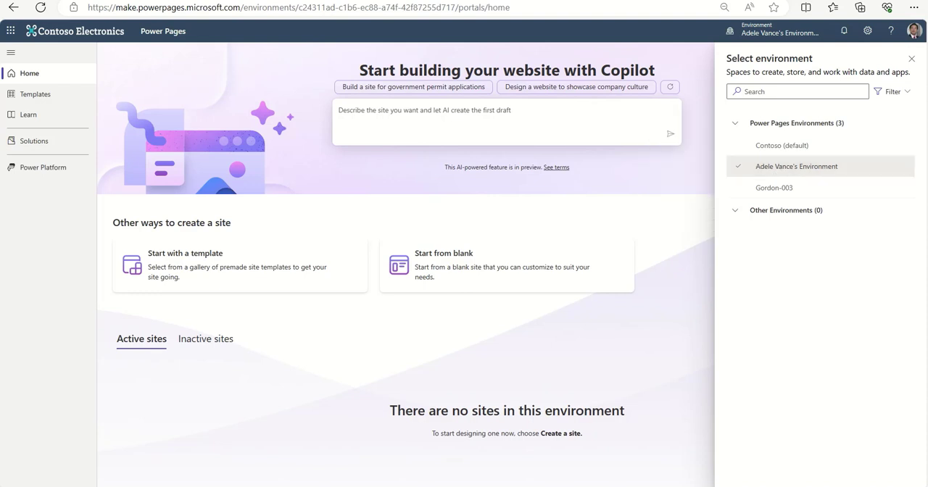
Close the environment selection and begin the Copilot site description with "Create a website where we can offer chess related products such as boards and clocks.".
left_click(911, 59)
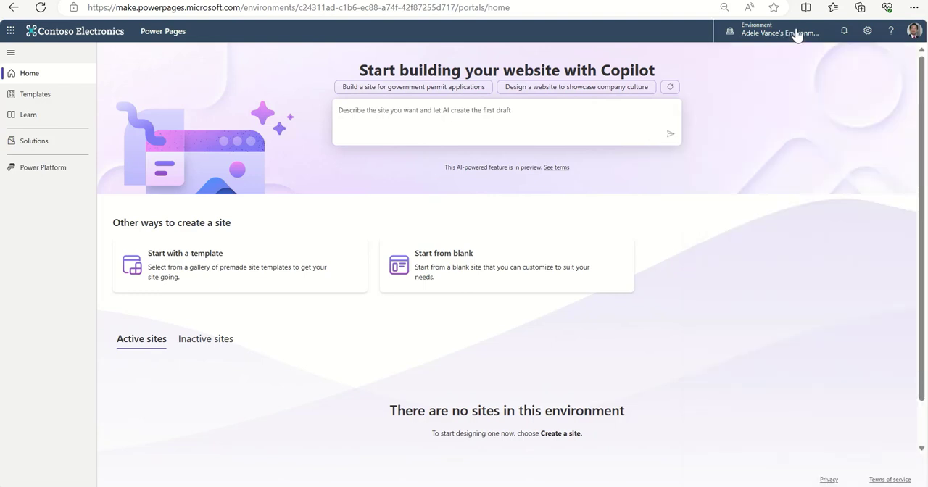
left_click(499, 110)
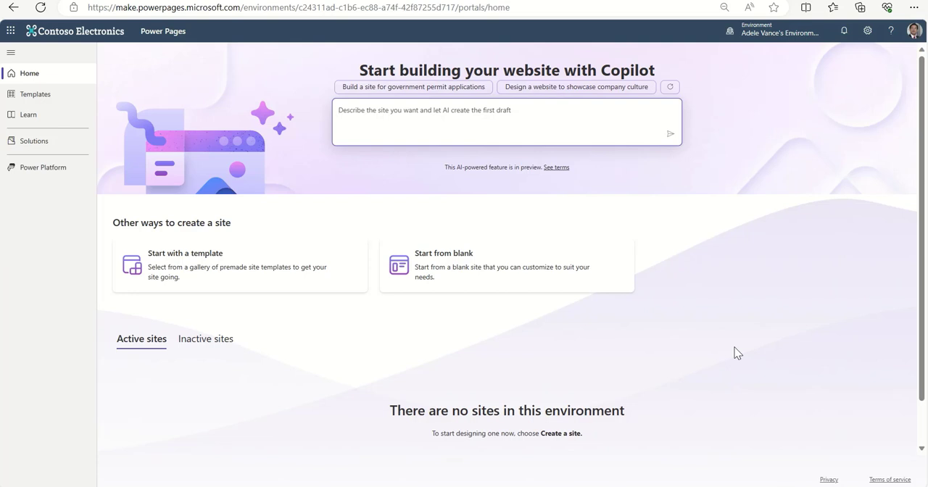
type("Create a")
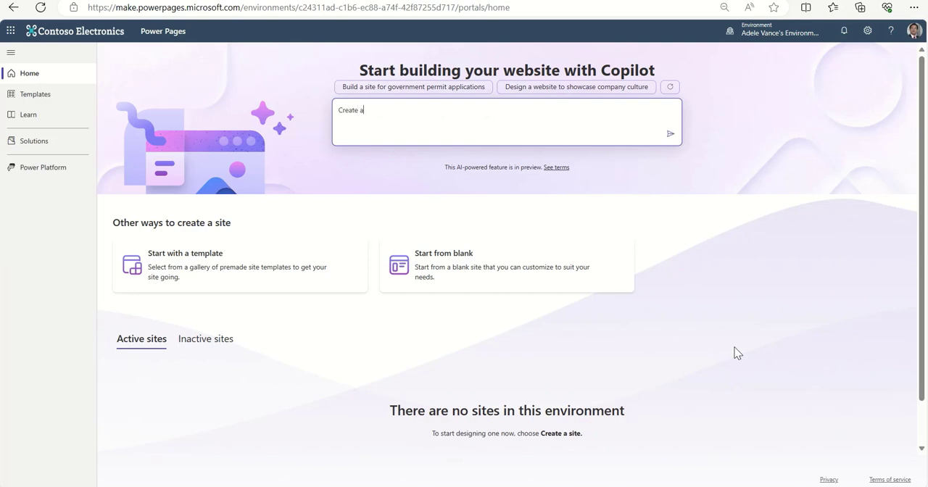
type(" website where we can offer chess")
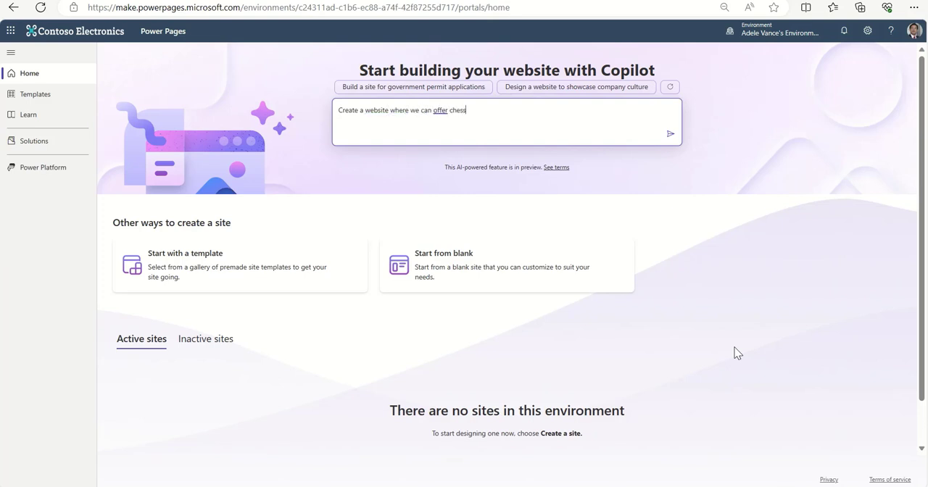
type(" related products such as boards and ")
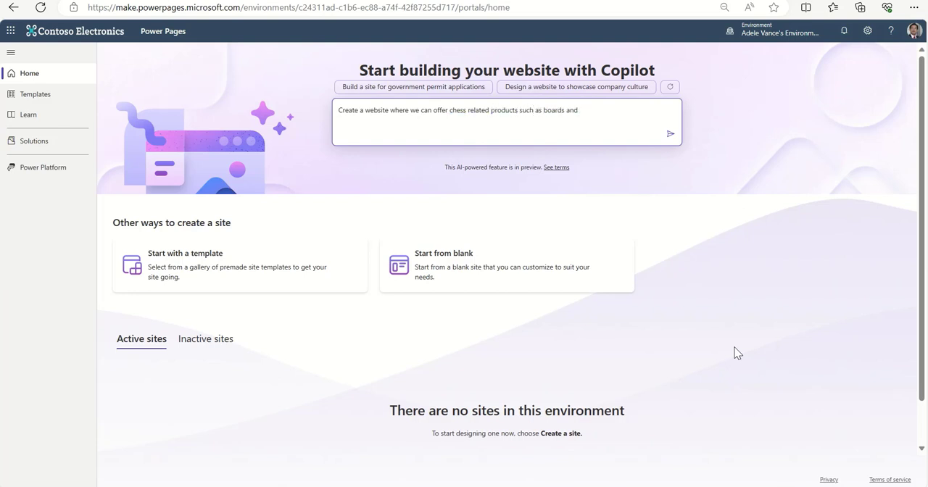
type("clocks. Include pages for Chess Tips")
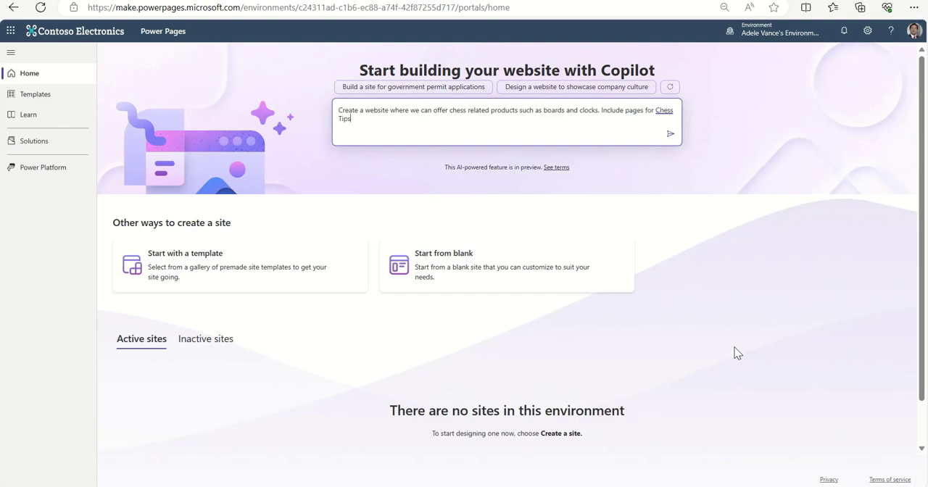
type(" an")
type("d about")
Extend the site description to request pages for Chess Tips and a page about Famous Chess Players.
key("BackSpace")
key("BackSpace")
key("BackSpace")
key("BackSpace")
key("BackSpace")
type("a page about P")
key("BackSpace")
type("Famour")
key("BackSpace")
type("s Chess ")
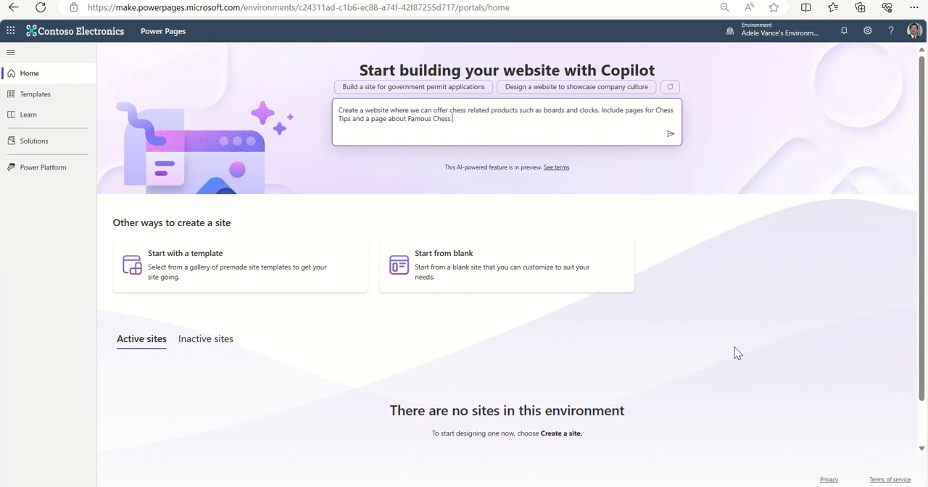
type("Players")
In the site description, reword "pages for" as "a page for" and insert ", Events and Tournaments," after "Chess Tips".
left_click(626, 110)
type("a")
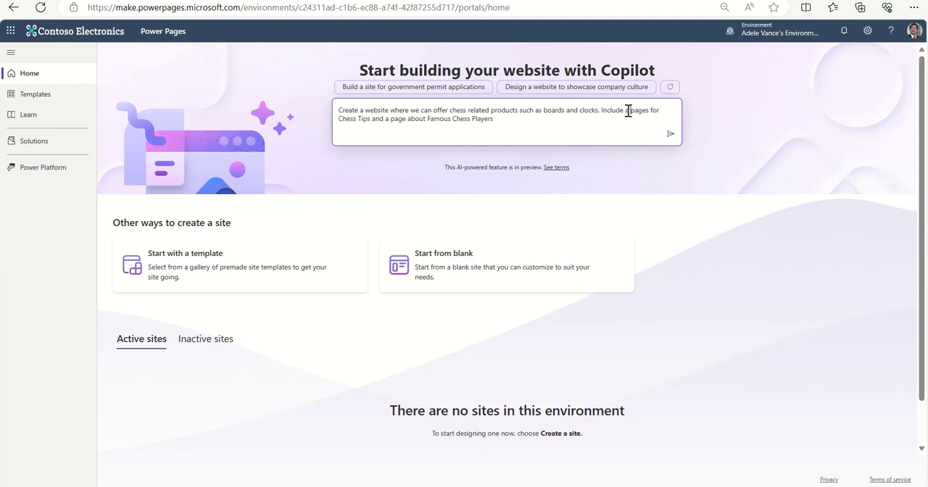
left_click(648, 157)
type(", Events and Tournaments")
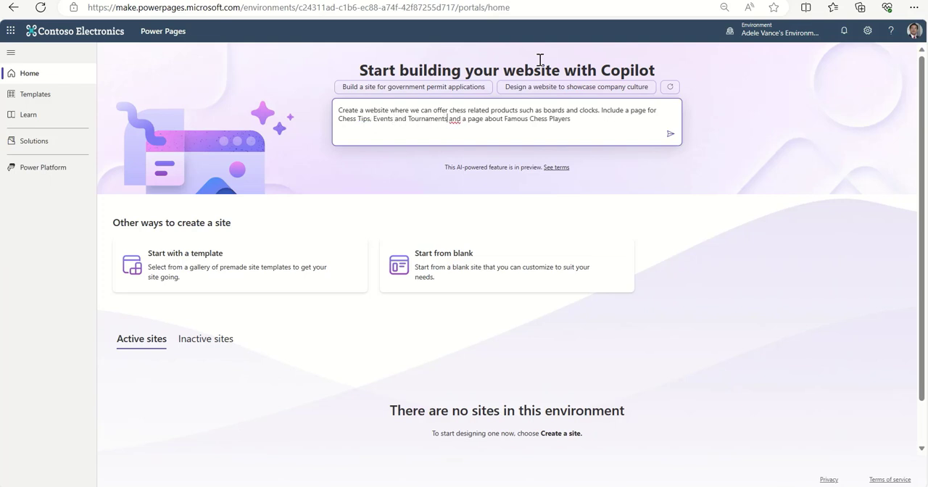
type(",")
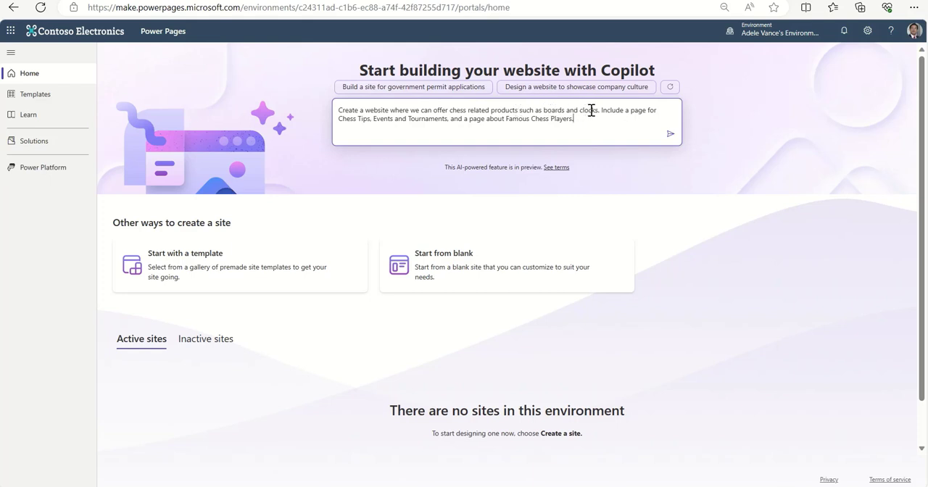
Insert "chess" before "boards" in the site description and submit it to Copilot.
left_click(544, 111)
type("chess")
left_click(618, 111)
left_click_drag(613, 110, 596, 111)
left_click(612, 113)
left_click(670, 135)
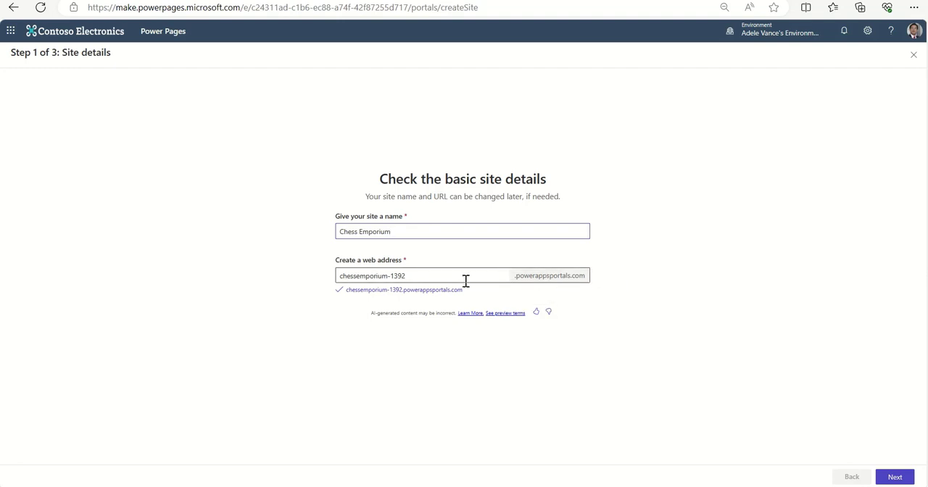
Accept the site name Chess Emporium with the web address chessemporium-1392, and examine the first proposed layout.
left_click(894, 477)
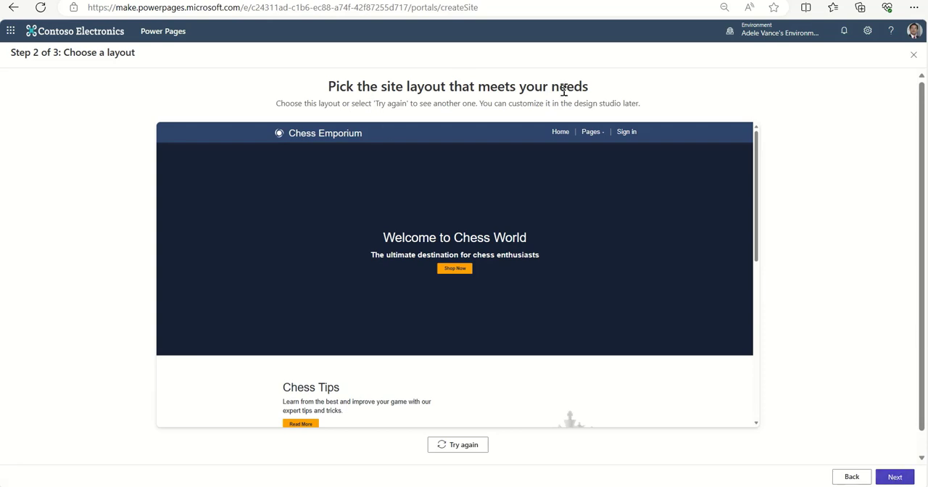
scroll(755, 249, "down", 1)
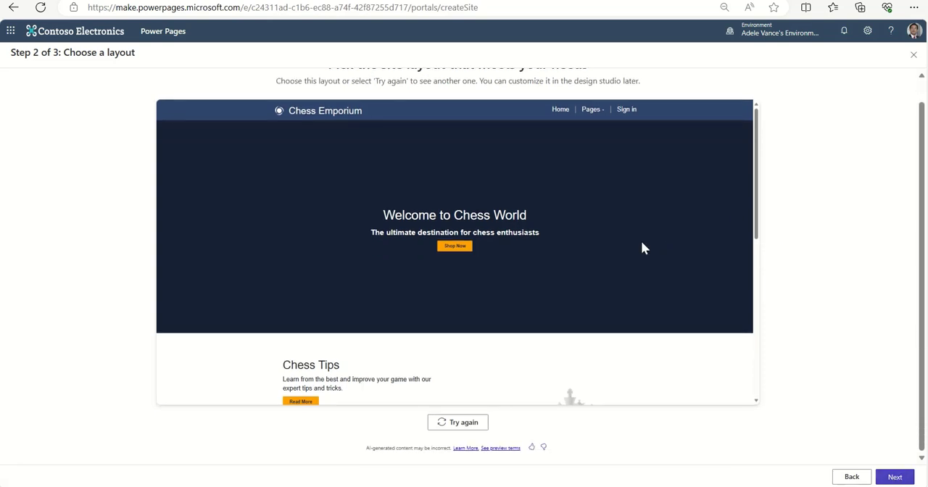
scroll(641, 241, "down", 2)
scroll(643, 243, "down", 2)
scroll(643, 243, "down", 2)
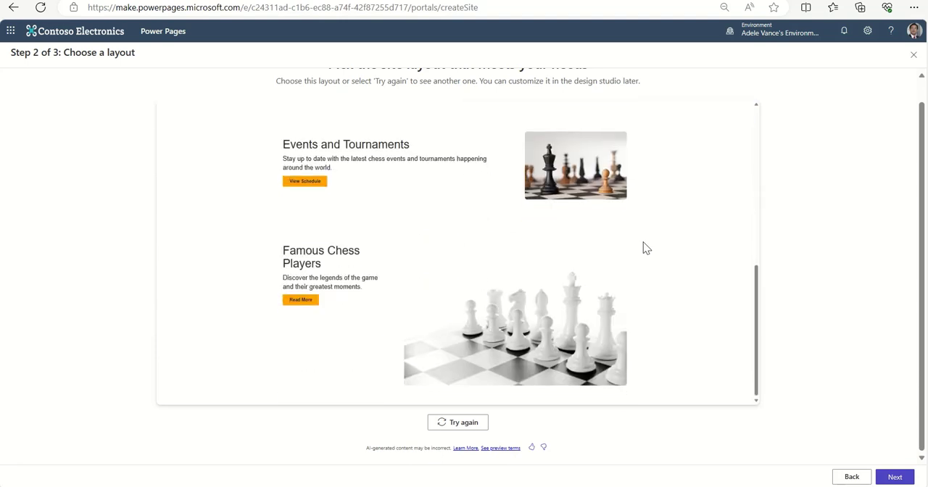
scroll(644, 248, "up", 5)
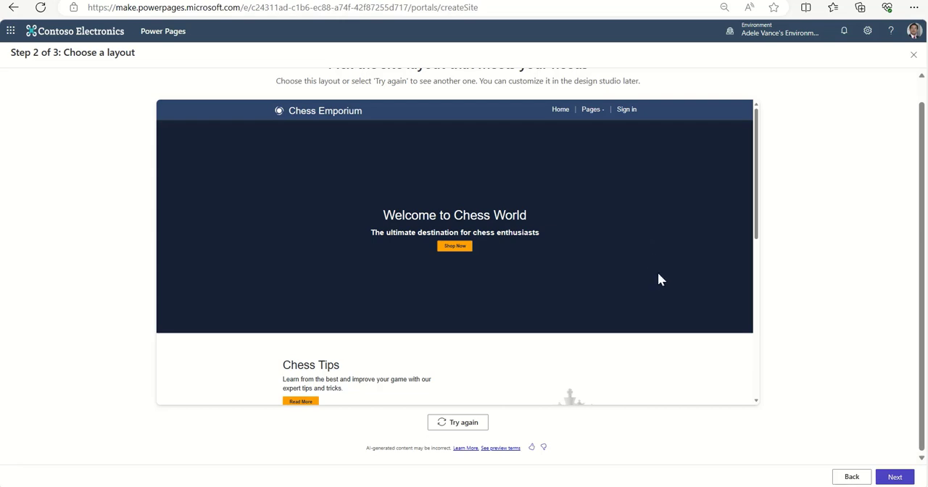
scroll(658, 275, "down", 4)
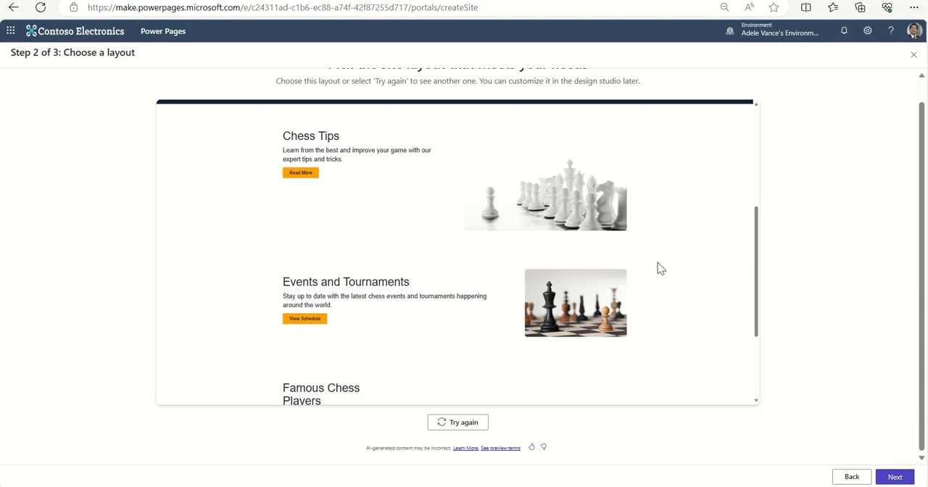
scroll(662, 266, "down", 2)
scroll(692, 291, "up", 2)
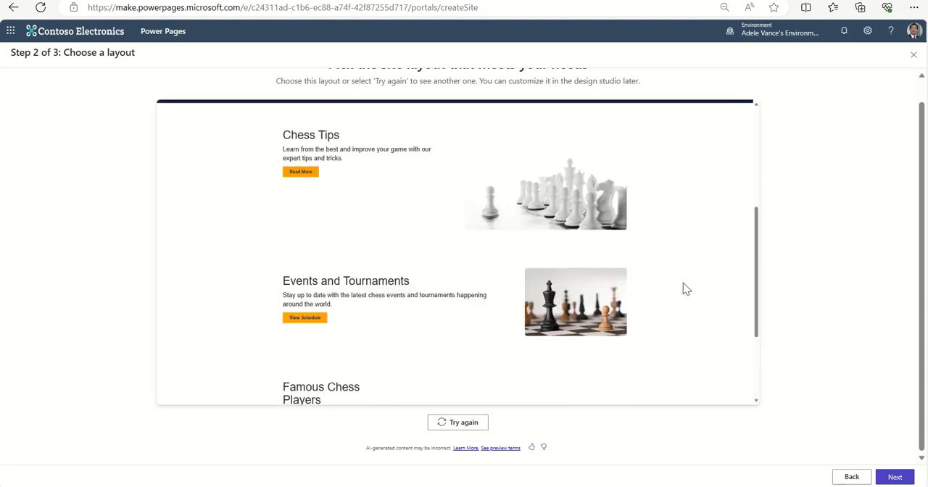
scroll(681, 281, "up", 2)
scroll(679, 278, "down", 2)
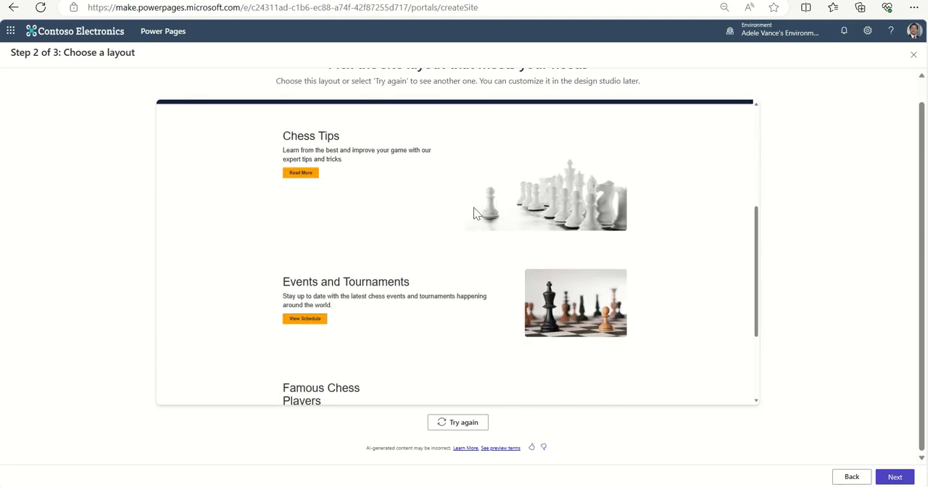
scroll(435, 339, "down", 2)
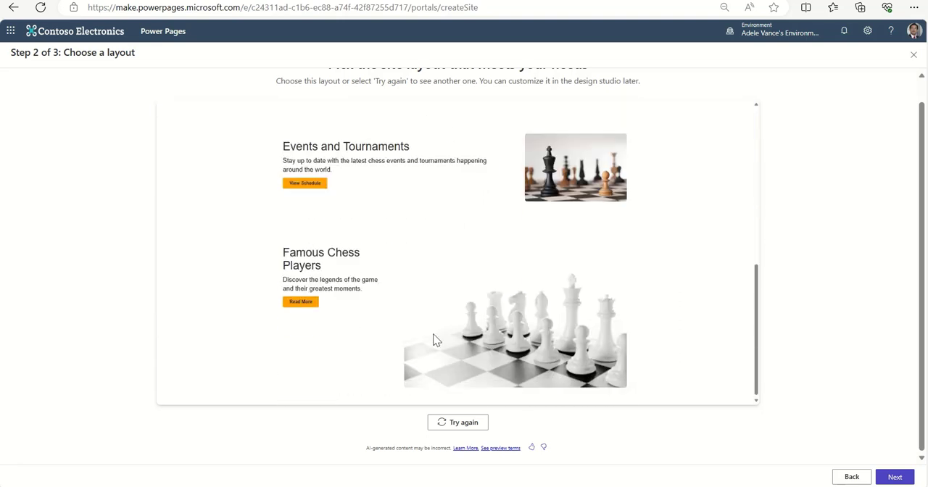
Generate a different home page layout for the site and look through all of its sections.
left_click(457, 422)
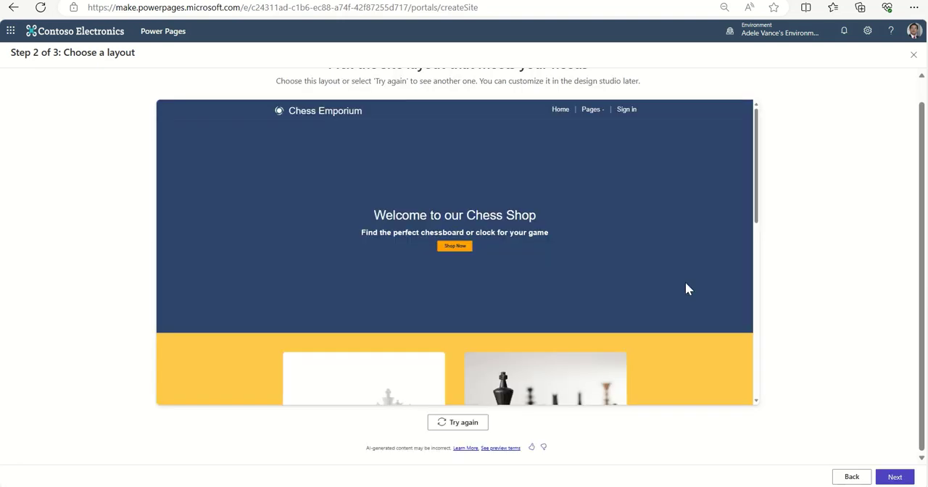
scroll(743, 267, "down", 10)
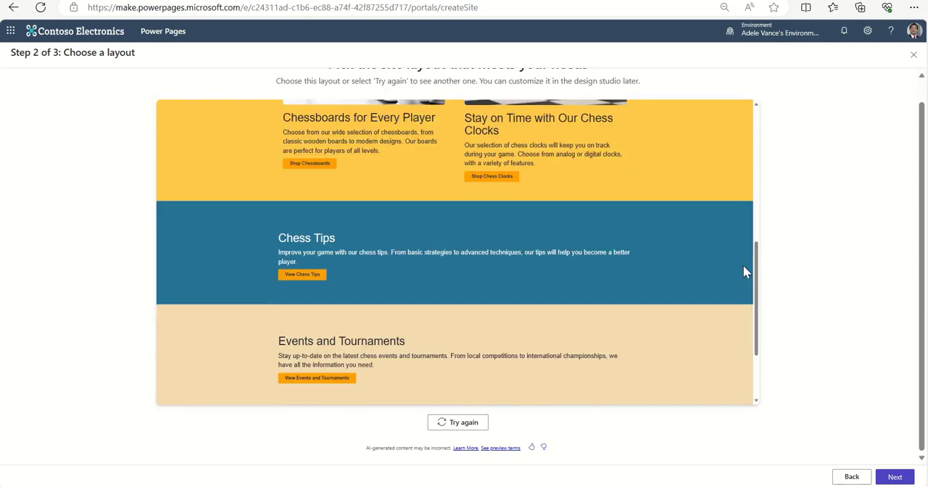
scroll(697, 273, "up", 10)
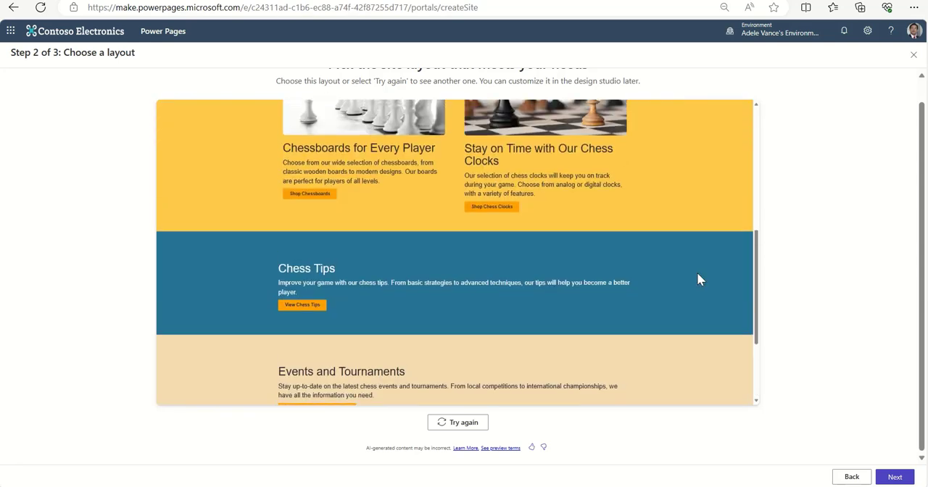
scroll(698, 273, "up", 2)
scroll(699, 279, "down", 10)
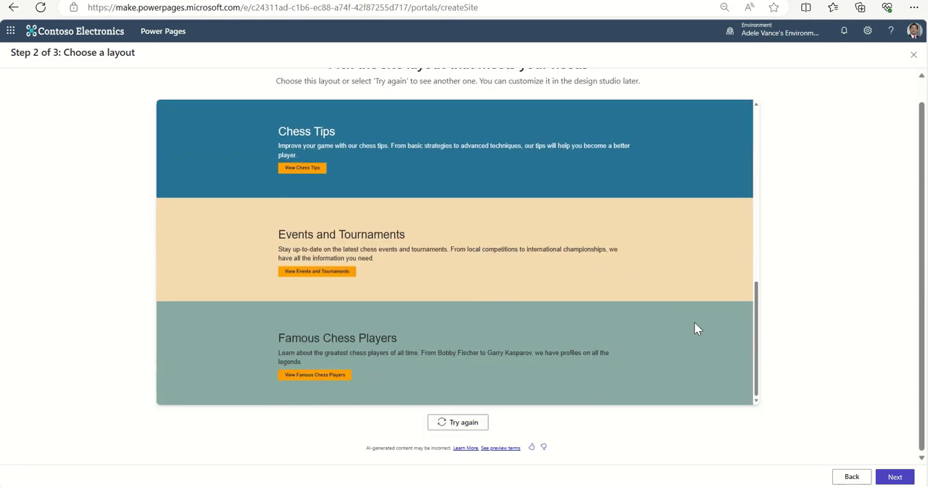
scroll(694, 321, "up", 6)
scroll(643, 314, "up", 2)
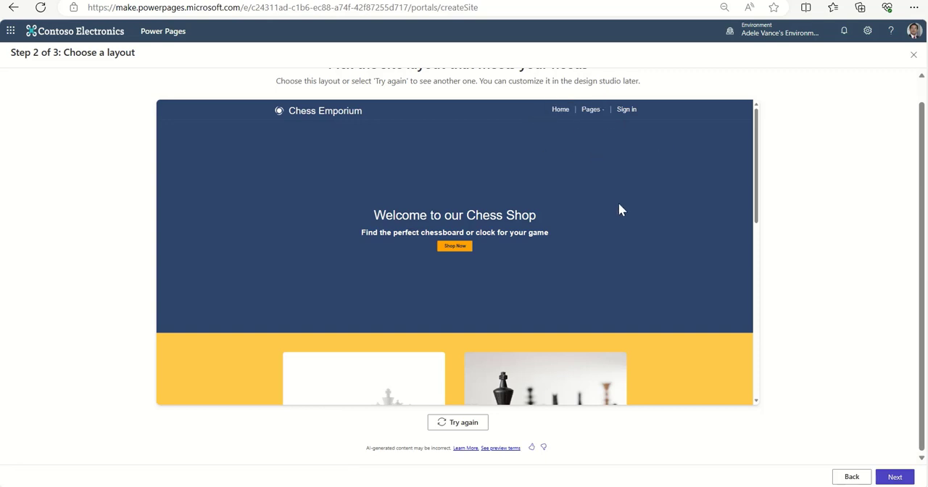
scroll(618, 210, "down", 2)
scroll(620, 210, "up", 1)
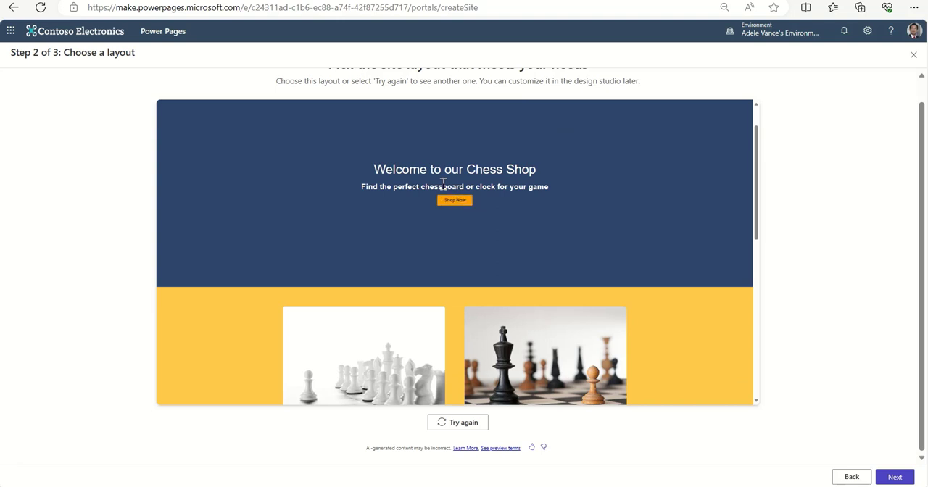
scroll(697, 244, "down", 1)
scroll(697, 243, "down", 3)
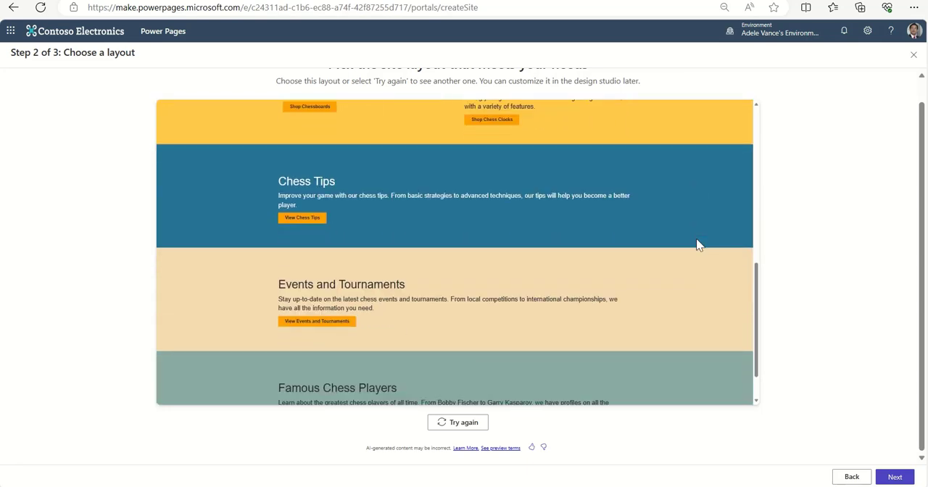
scroll(698, 244, "down", 1)
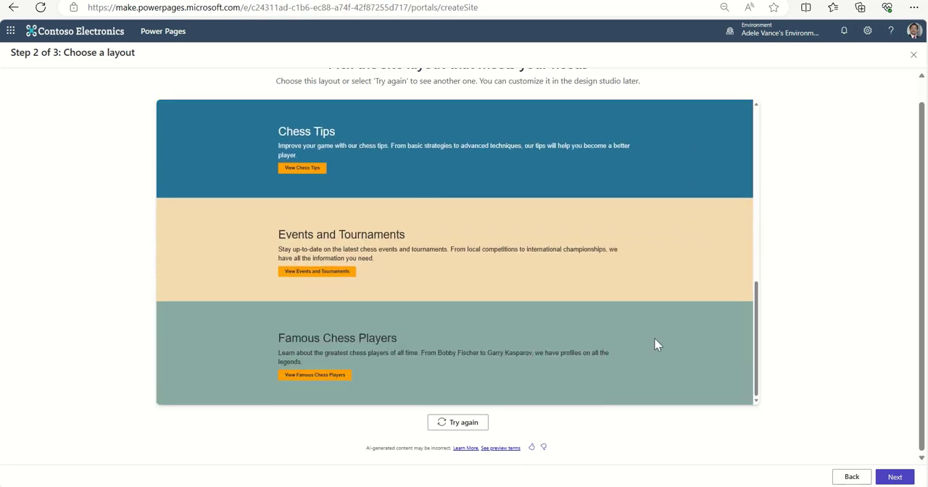
scroll(631, 327, "up", 6)
scroll(625, 320, "up", 2)
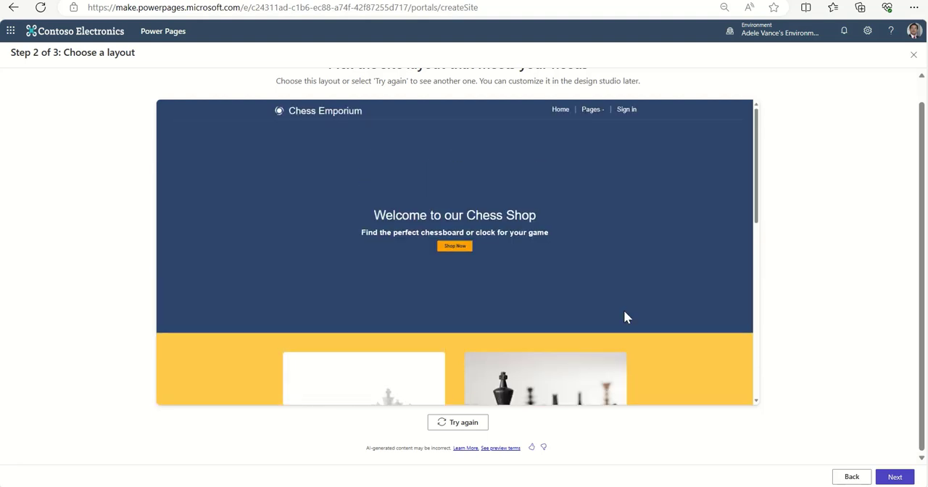
Accept the current layout and create the site with the Contact Us and Chess Tips pages included.
left_click(905, 478)
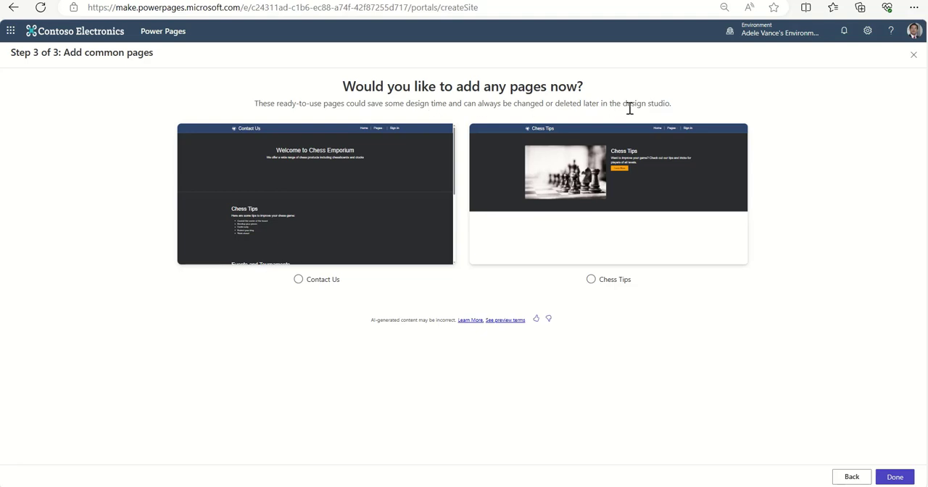
left_click(298, 280)
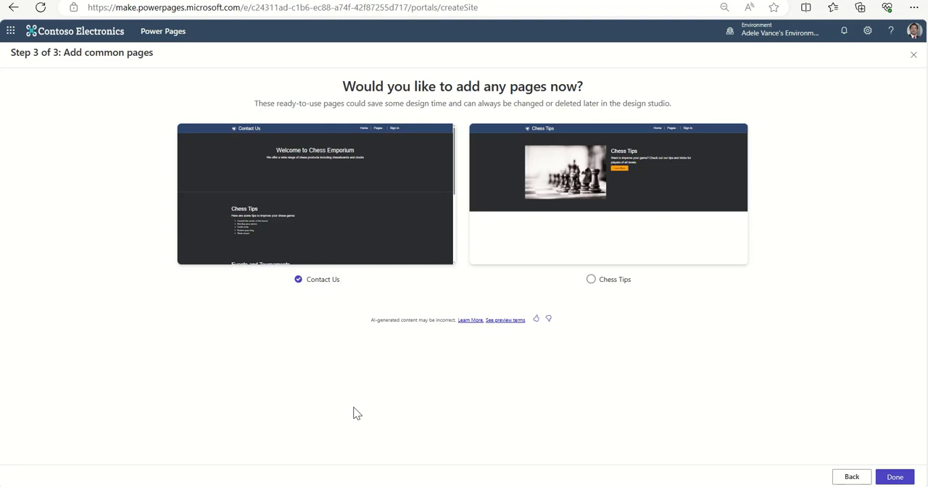
left_click(591, 282)
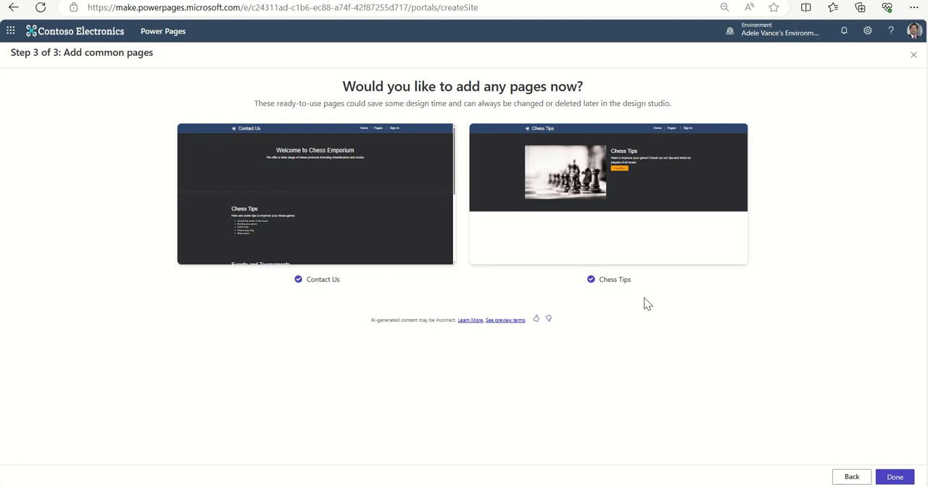
left_click(896, 477)
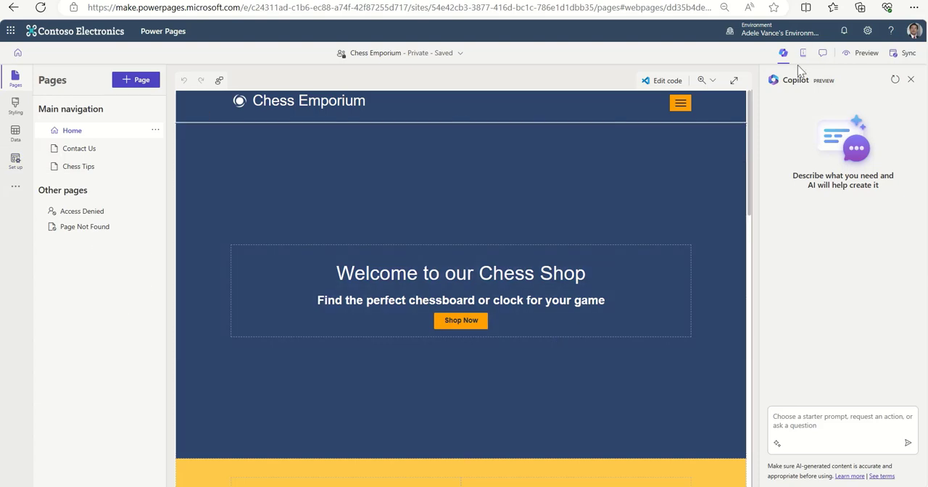
Examine the home page's welcome banner and its chessboards and chess clocks sections.
scroll(621, 274, "down", 3)
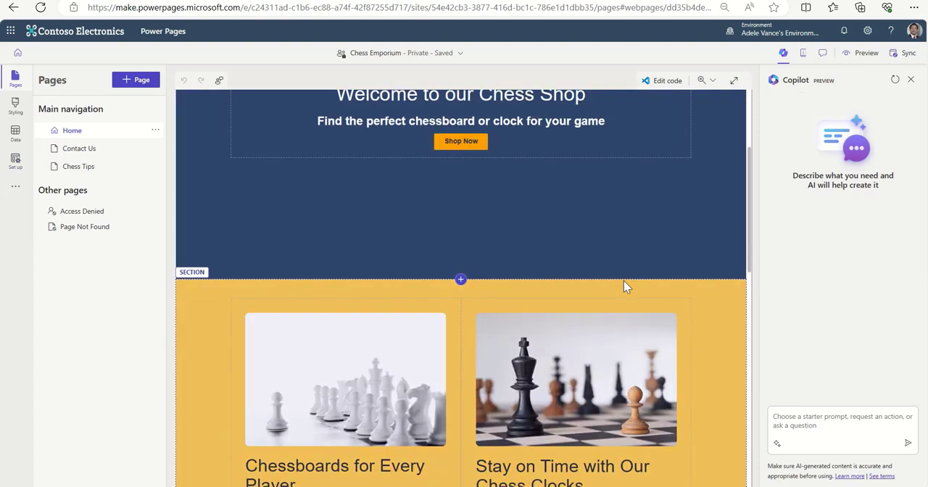
scroll(627, 287, "down", 1)
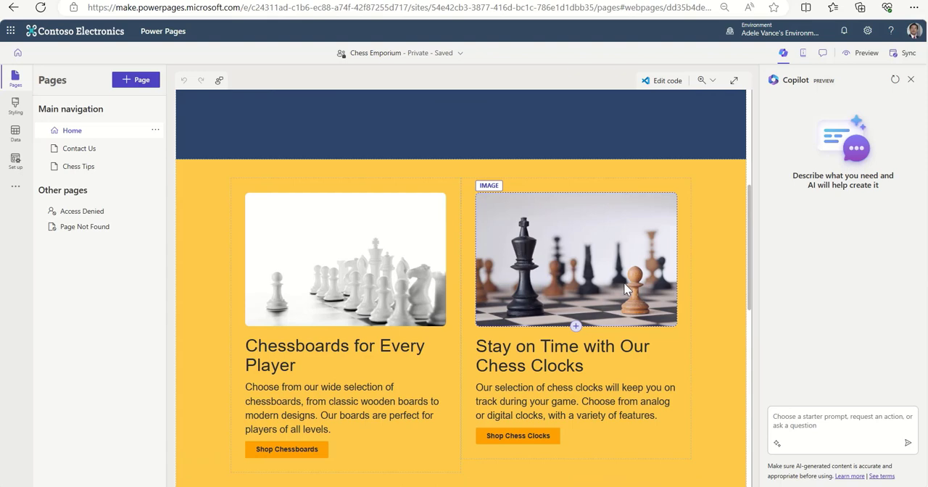
scroll(627, 287, "up", 4)
scroll(628, 290, "down", 1)
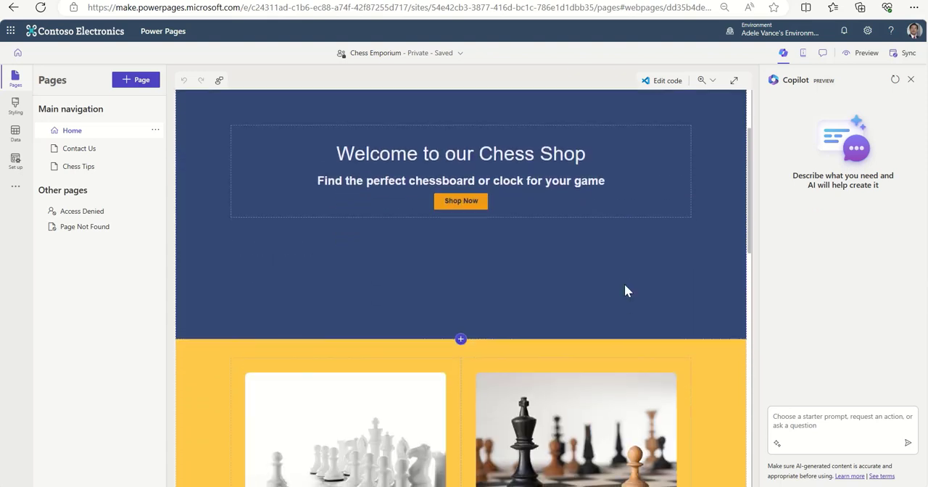
scroll(627, 291, "down", 3)
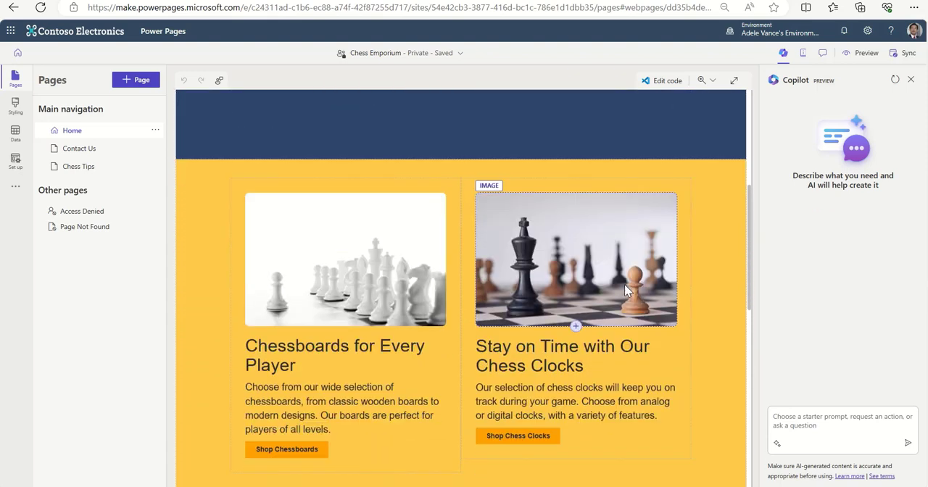
scroll(625, 290, "down", 1)
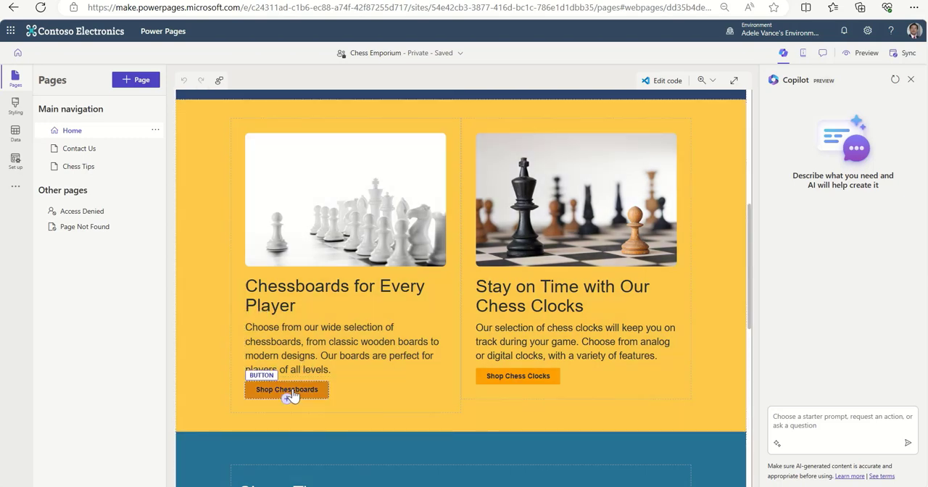
scroll(674, 315, "down", 1)
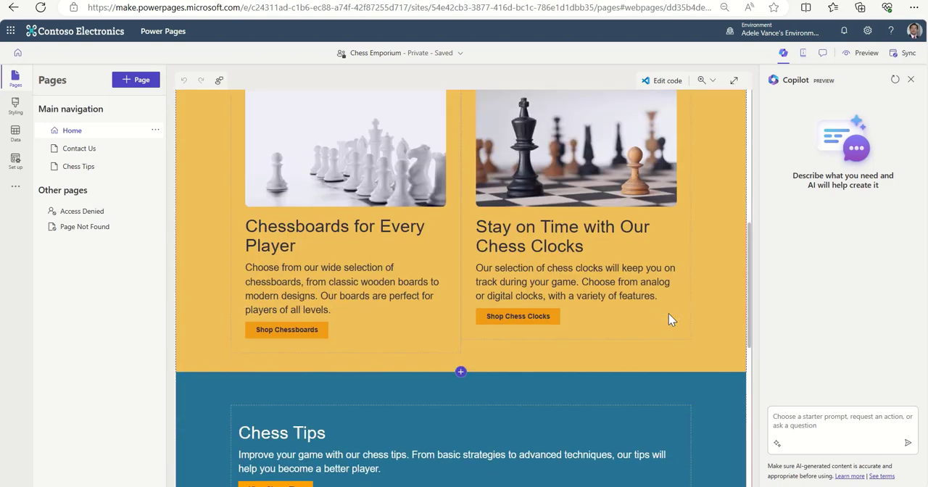
scroll(644, 261, "up", 1)
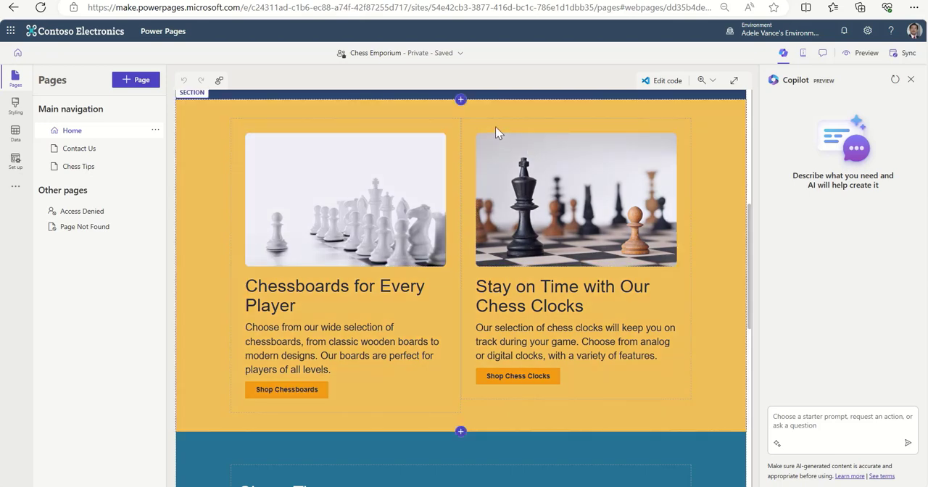
Open the image replacement for the chess clocks picture, search the stock images for "chess clock", and clear the search.
left_click(493, 143)
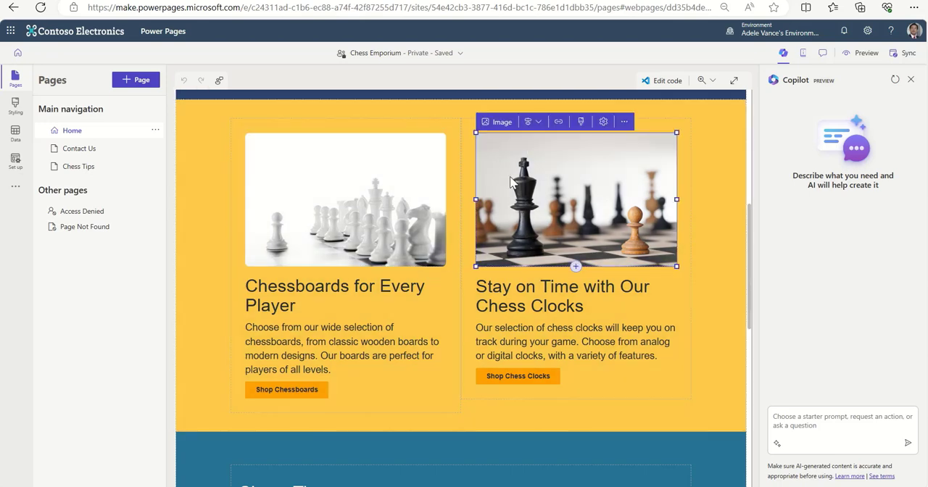
left_click(498, 123)
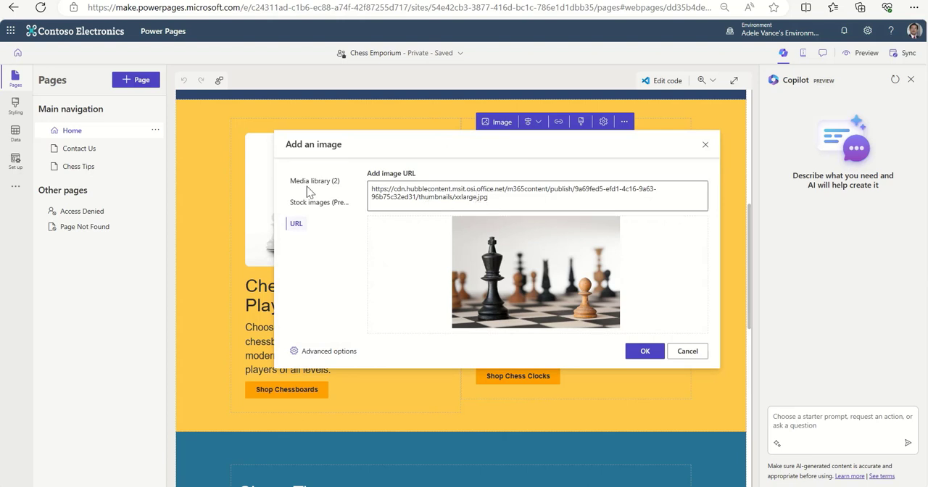
left_click(302, 205)
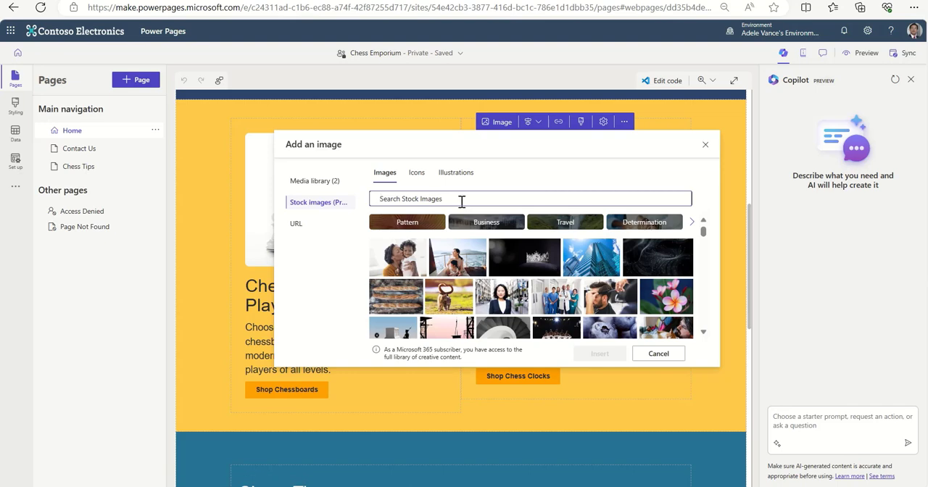
type("cg")
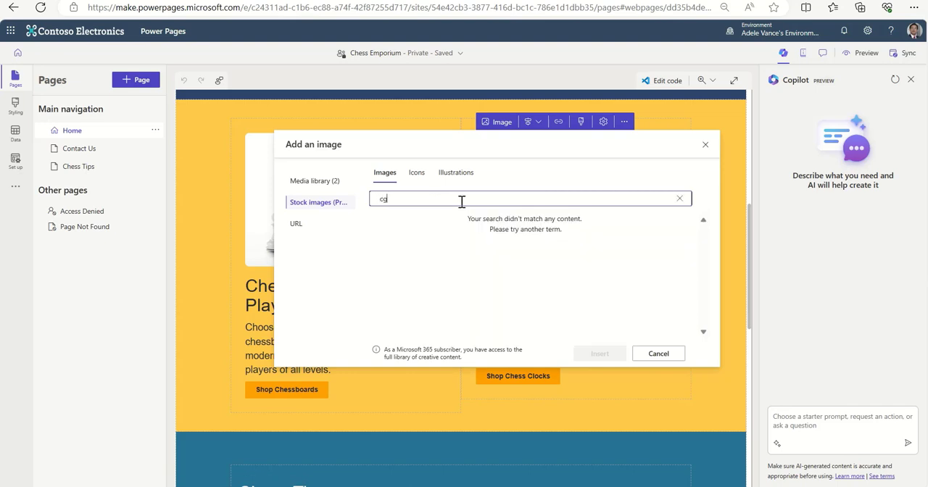
key("BackSpace")
type("hess c")
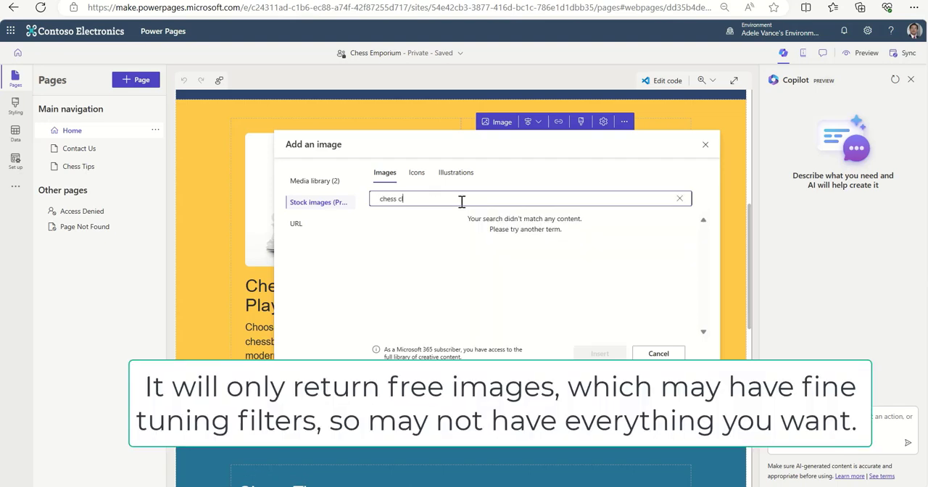
type("lock")
left_click(398, 199)
key("BackSpace")
double_click(389, 198)
key("BackSpace")
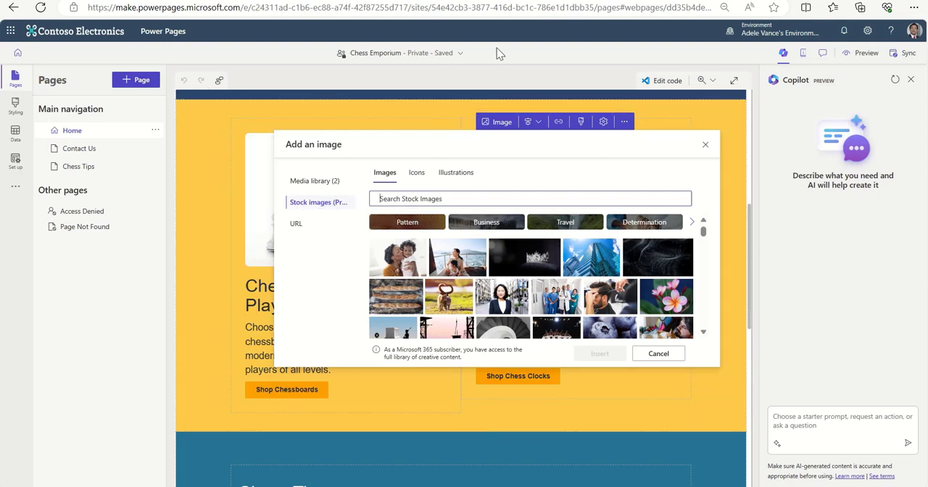
Search the web for "chessclock" in a new browser tab and show the image results.
key("ctrl+t")
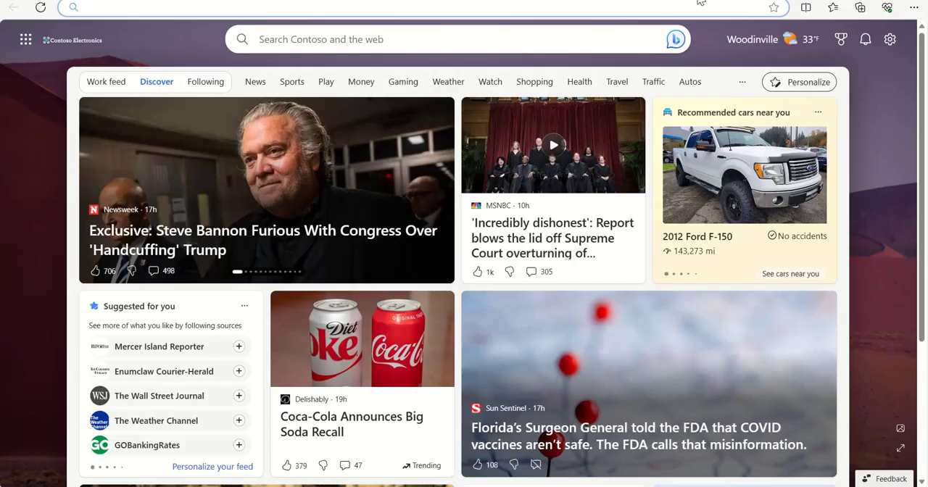
type("chessclock")
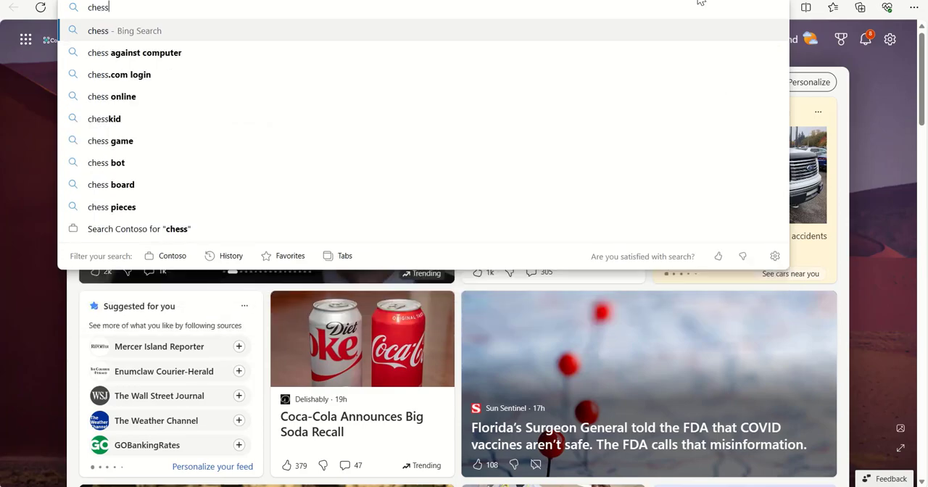
key("Return")
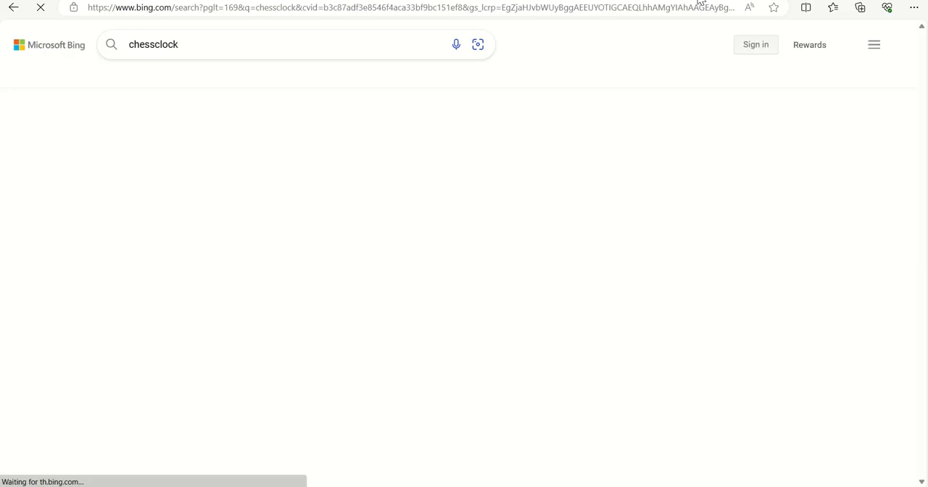
left_click(342, 76)
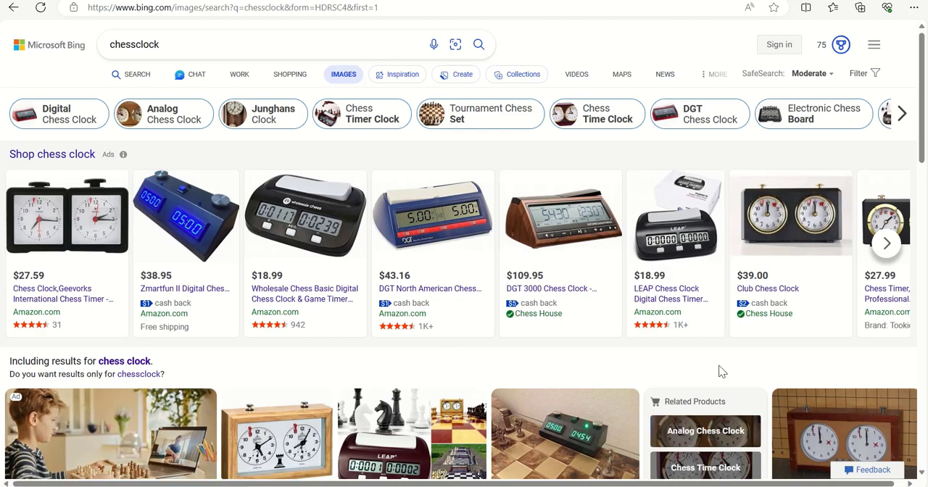
View the mahogany "Wooden Chess Clock - SQUARE by BHB" picture at full size and copy its image address.
scroll(720, 372, "down", 5)
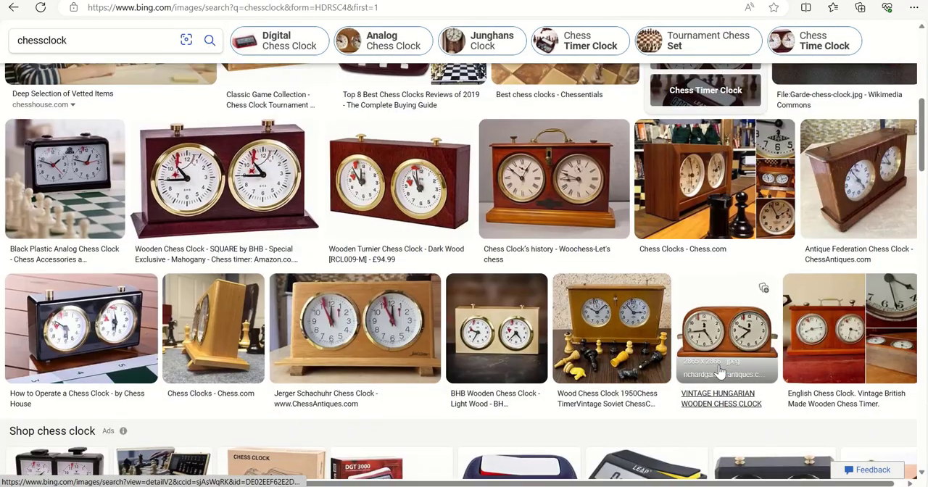
left_click(221, 197)
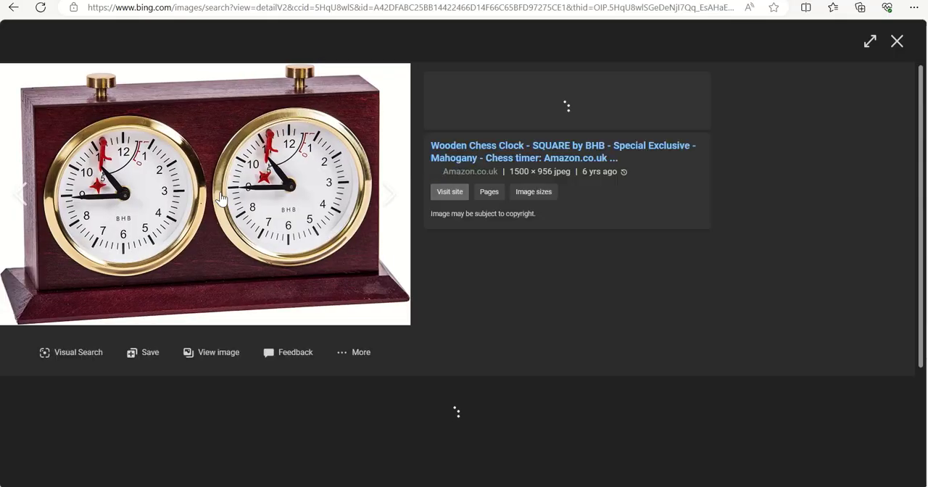
left_click(218, 353)
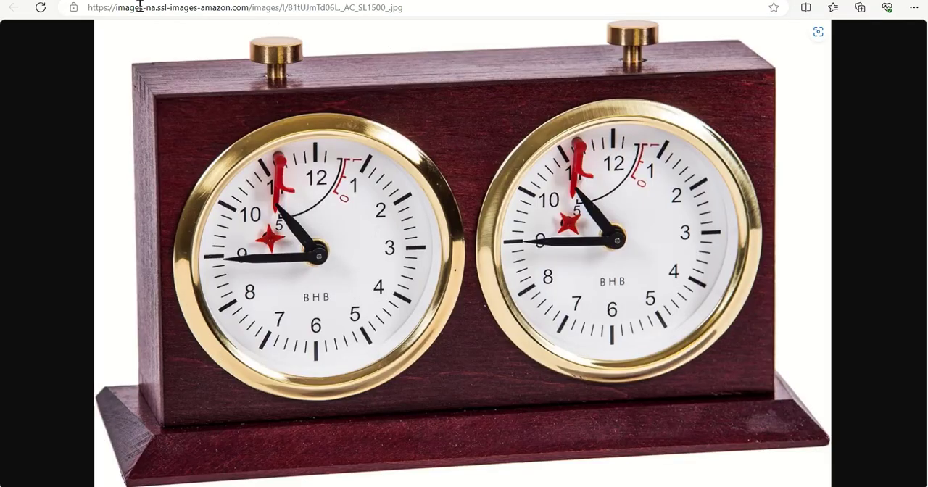
left_click(433, 6)
key("ctrl+c")
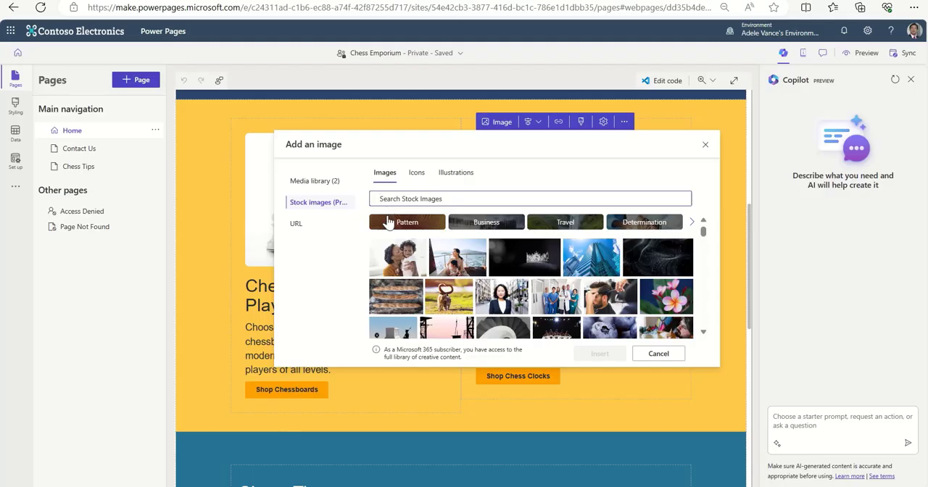
Back in Power Pages, replace the chess clocks picture by using the copied address as its image URL, and make it slightly taller.
left_click(392, 199)
key("ctrl+v")
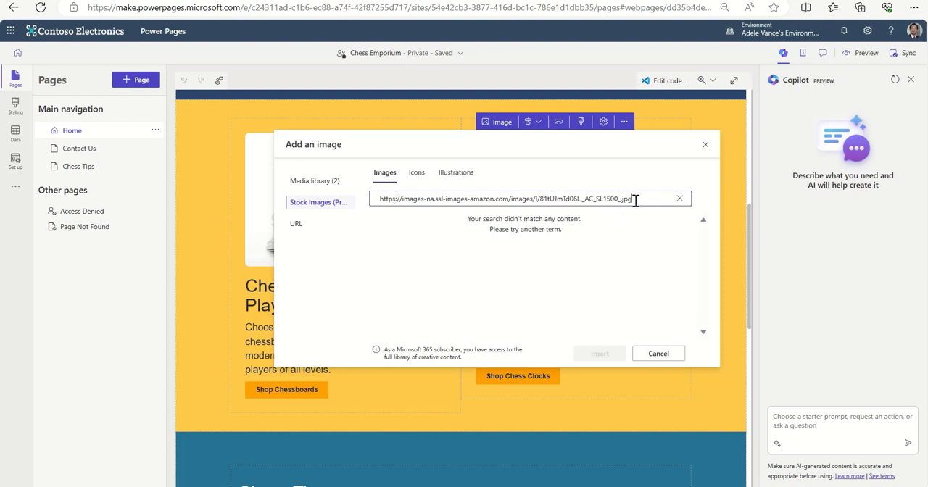
left_click(313, 226)
left_click(296, 225)
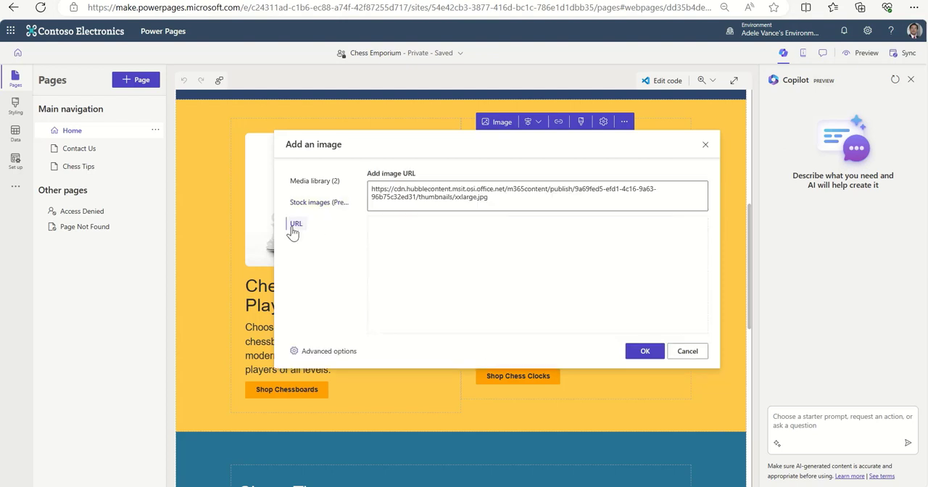
left_click_drag(514, 198, 353, 182)
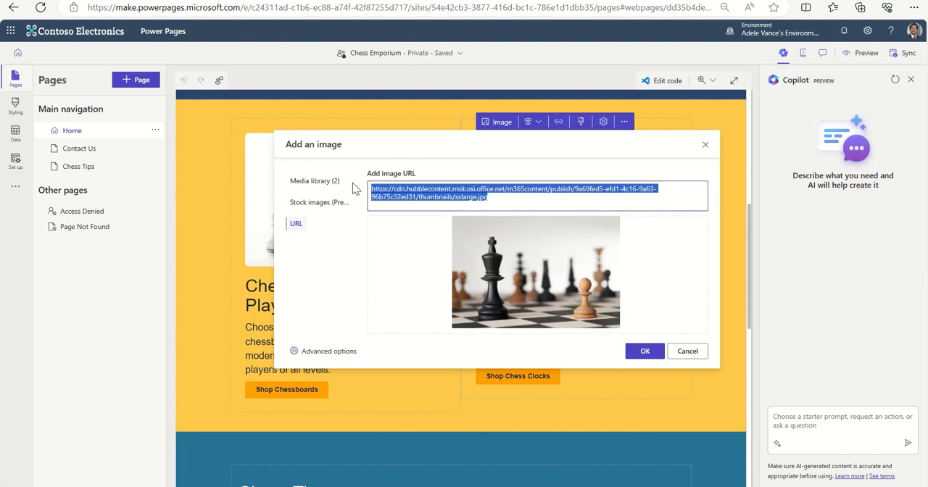
key("ctrl+v")
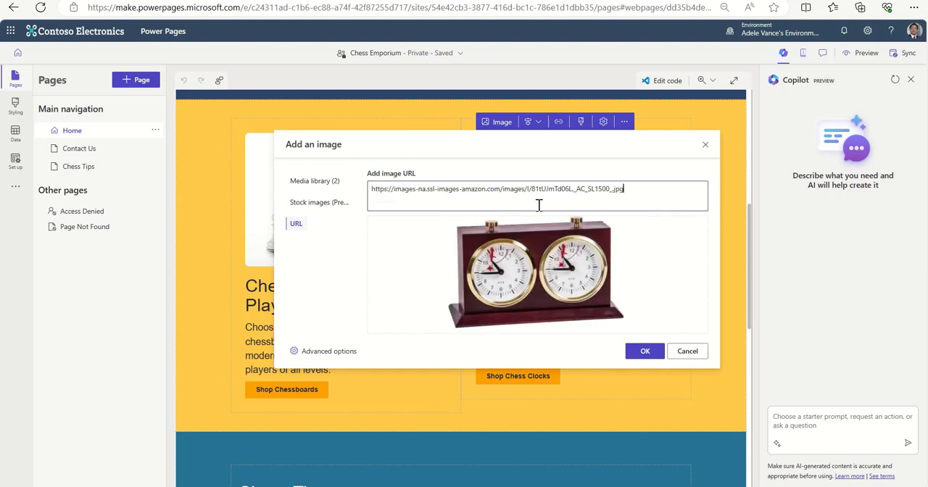
left_click(645, 352)
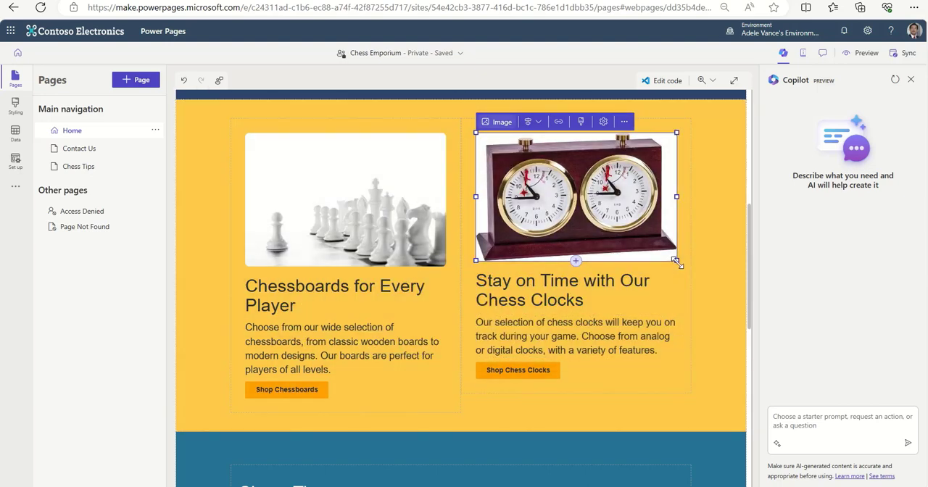
left_click_drag(677, 262, 677, 265)
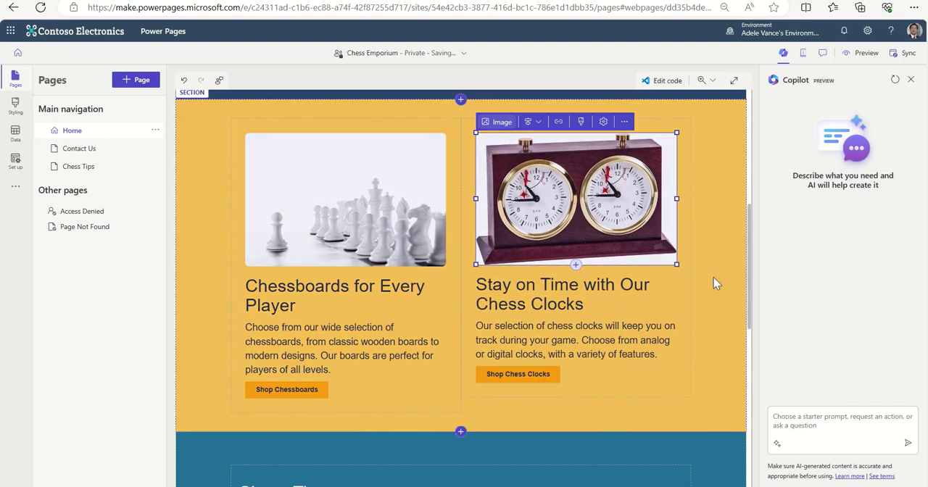
left_click(715, 283)
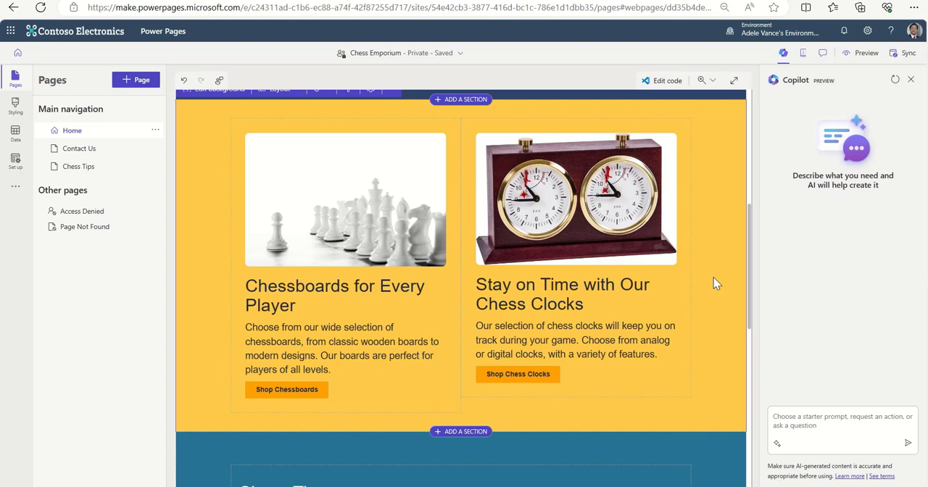
Ask Copilot to "Create a page for Famous Chess Players with at least 3 well-known chess champions in the world.".
scroll(725, 271, "down", 4)
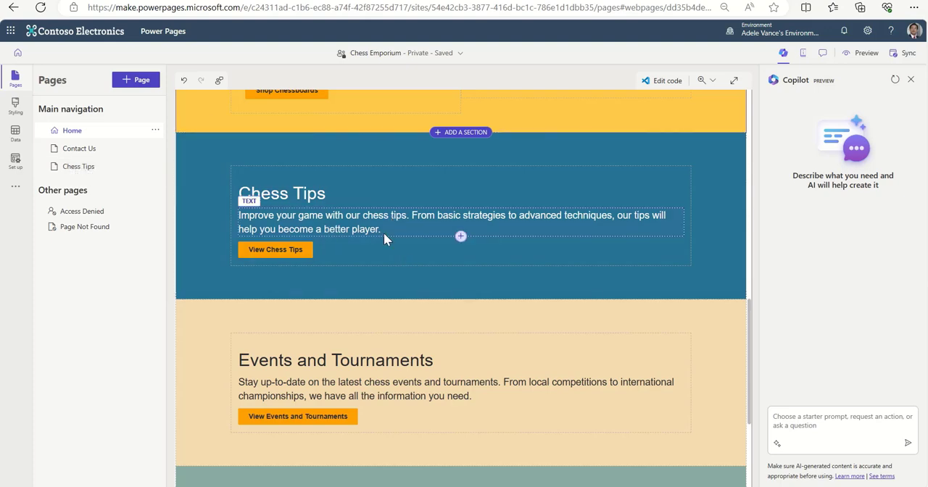
scroll(618, 347, "down", 3)
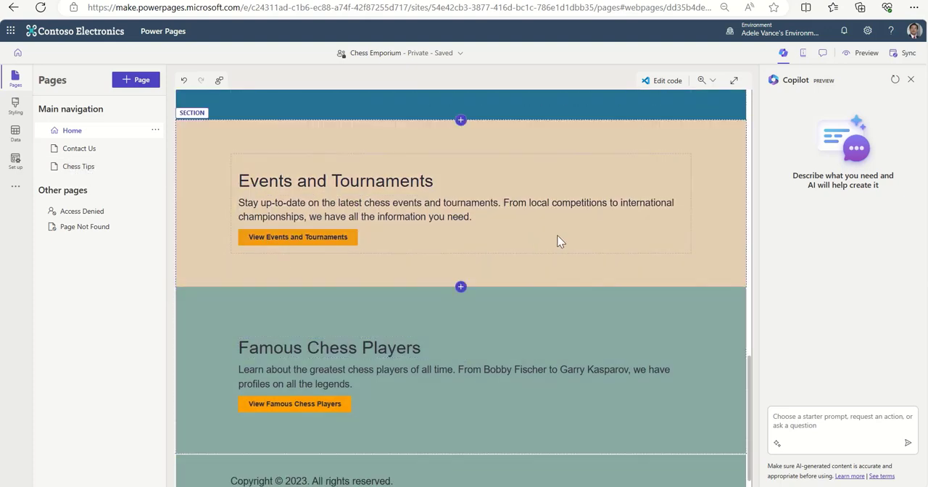
scroll(508, 305, "down", 1)
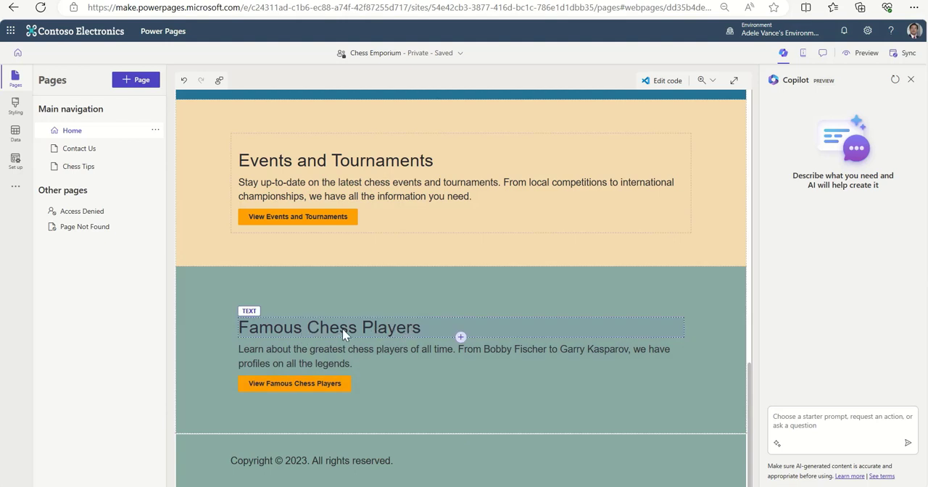
left_click(823, 419)
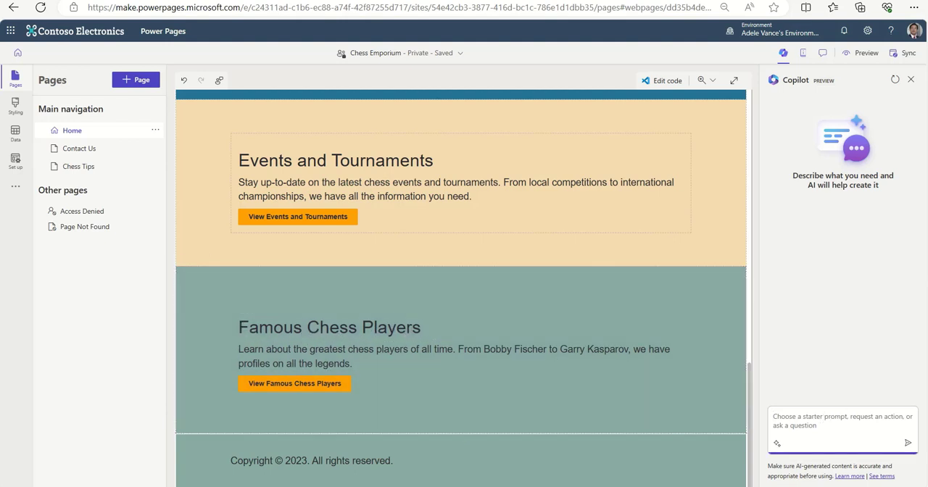
type("Create a page for F")
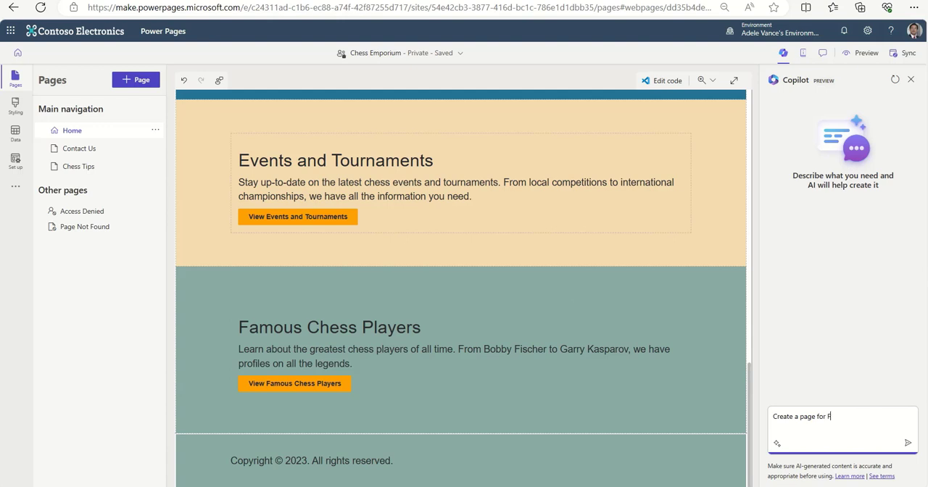
type("Chess Players with at least ")
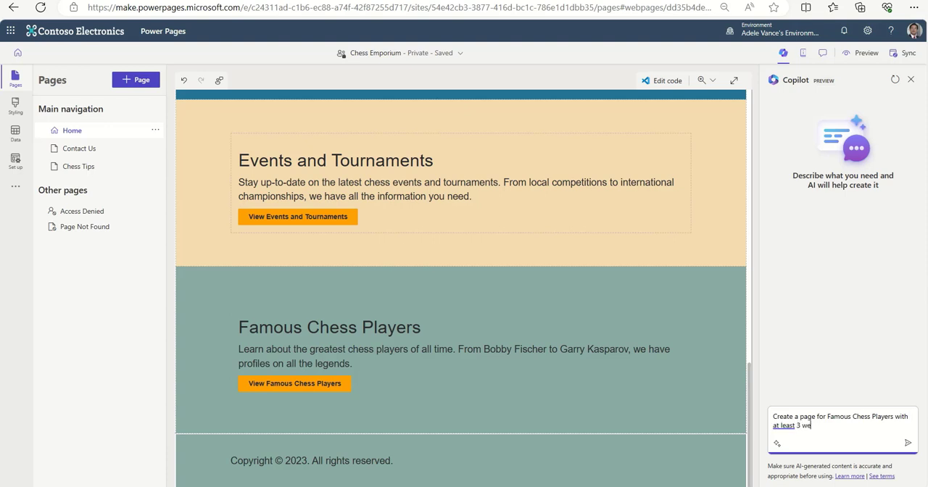
type("3 well-known chess champio")
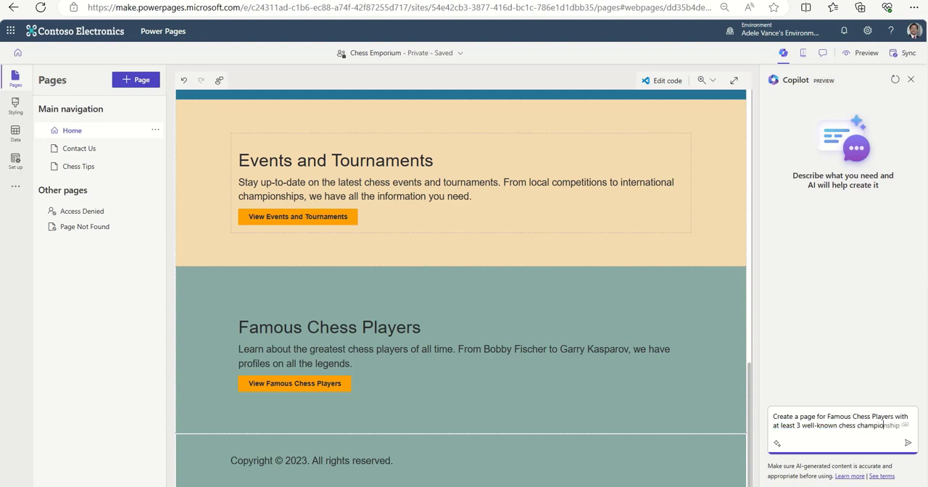
type("ns in the world.")
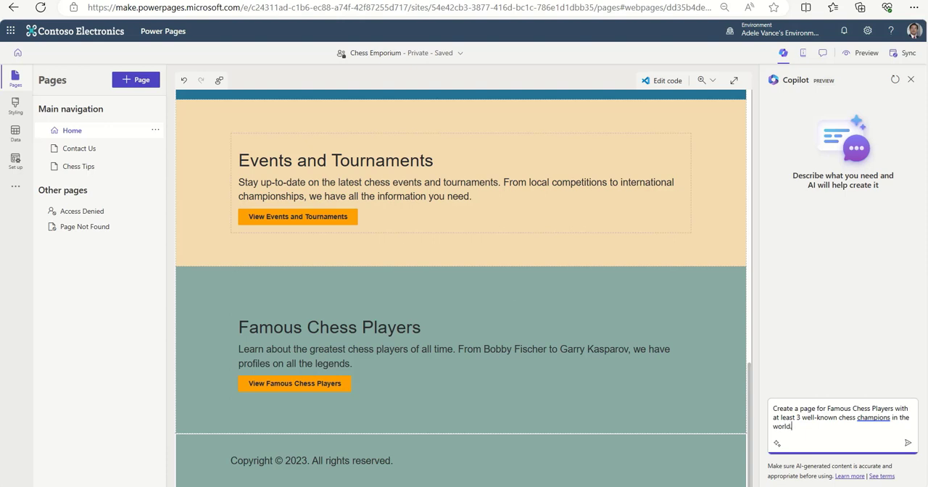
left_click(908, 444)
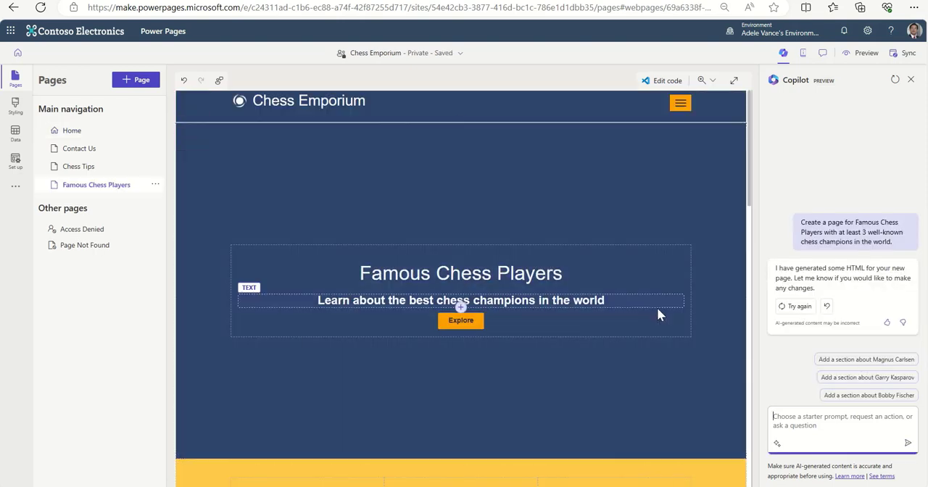
Review the player profiles and sections on the generated Famous Chess Players page.
scroll(695, 347, "down", 4)
scroll(692, 345, "down", 3)
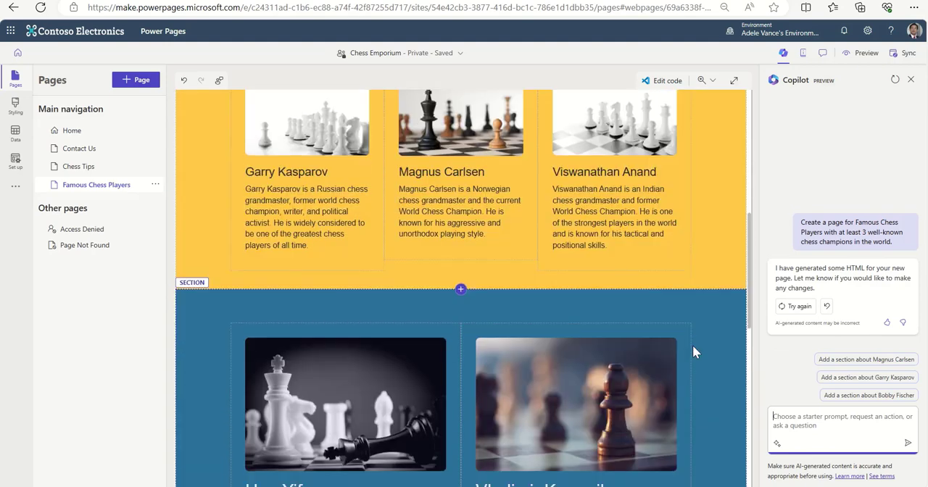
scroll(693, 353, "up", 1)
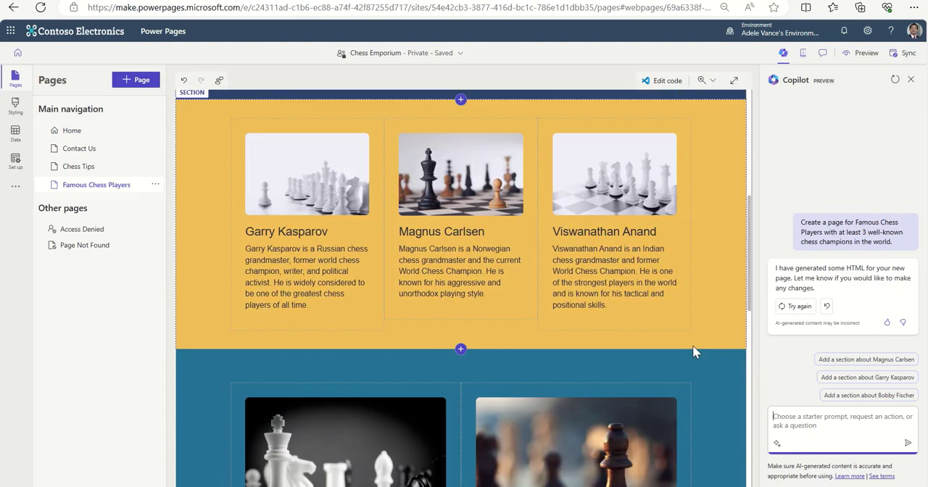
scroll(692, 351, "down", 5)
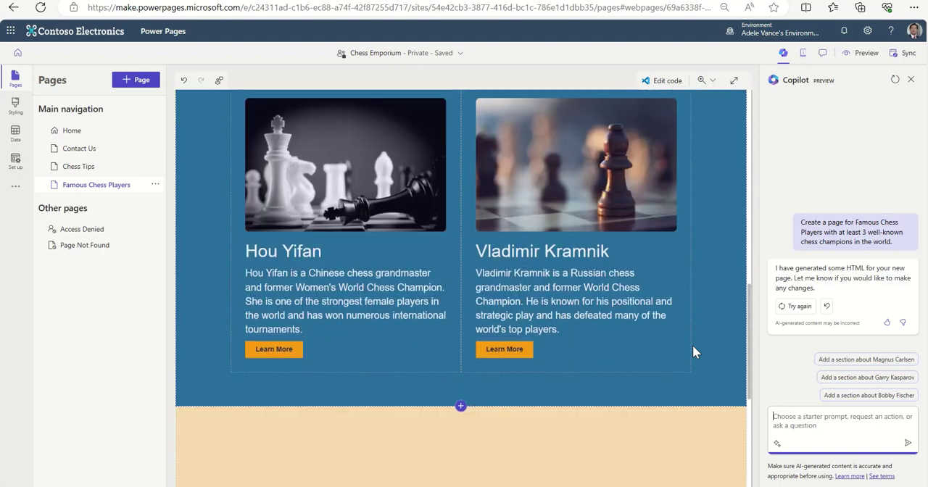
scroll(692, 345, "down", 3)
scroll(694, 348, "up", 11)
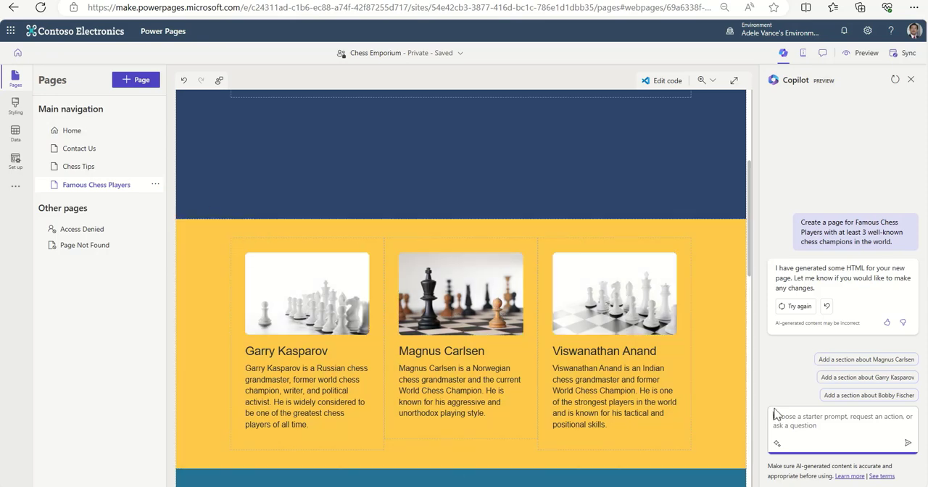
Select the picture above Garry Kasparov and ask Copilot to "Change this image to a picture of Garry Kasparov".
left_click(316, 290)
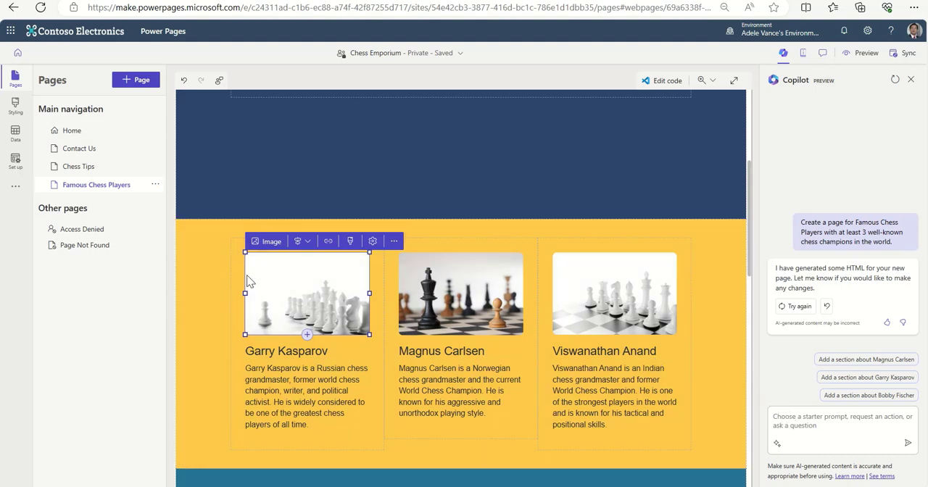
left_click(854, 415)
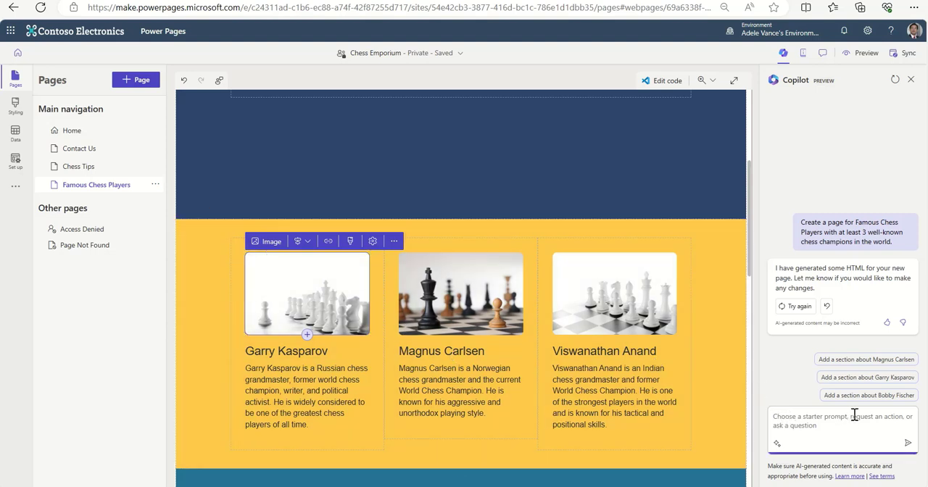
type("Change this image to a picture of")
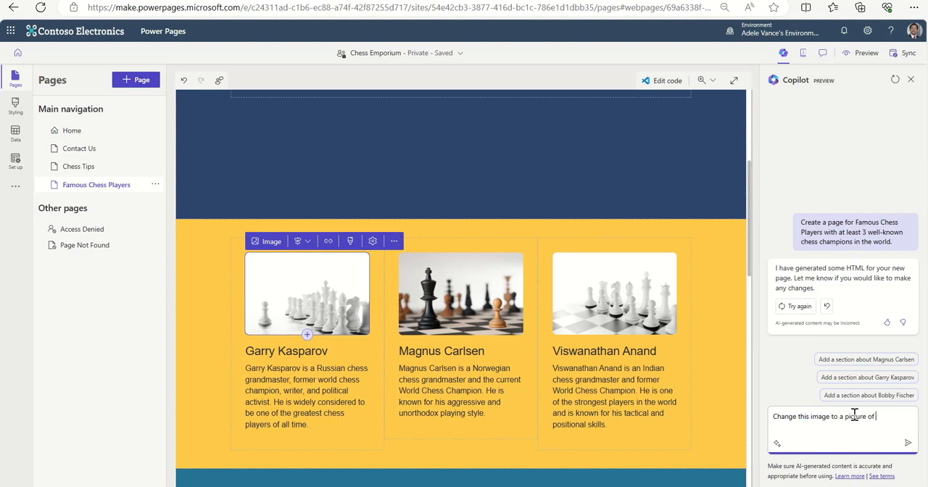
type(" Garry Kasparov")
left_click(908, 443)
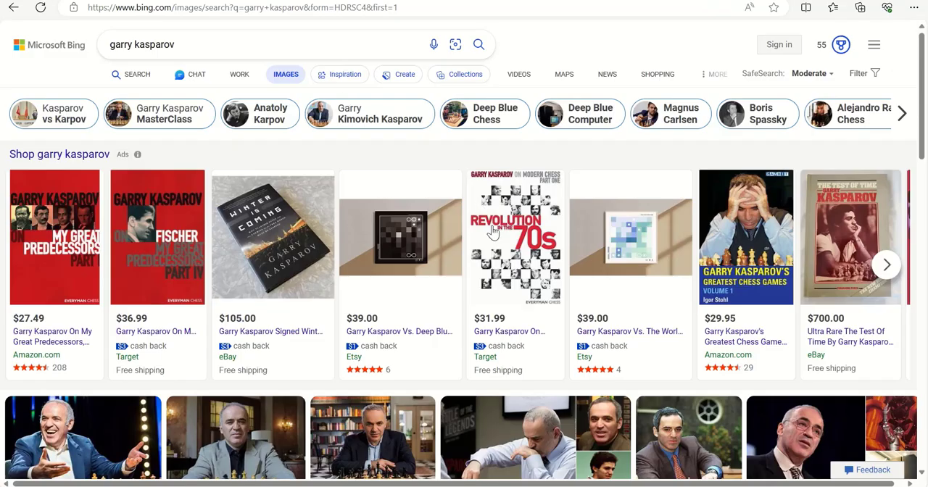
In the Bing image results for "garry kasparov", view the VEJA picture at full size and copy its address up to ".jpg".
scroll(490, 232, "down", 2)
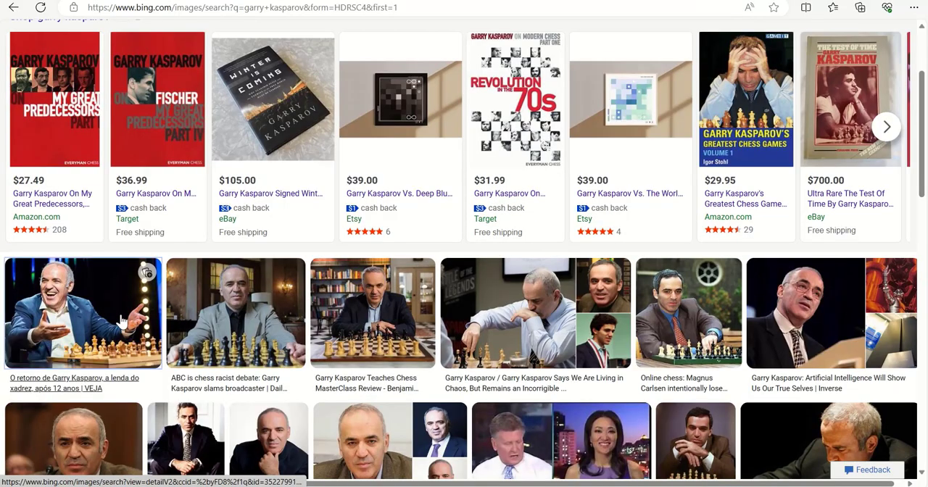
left_click(123, 321)
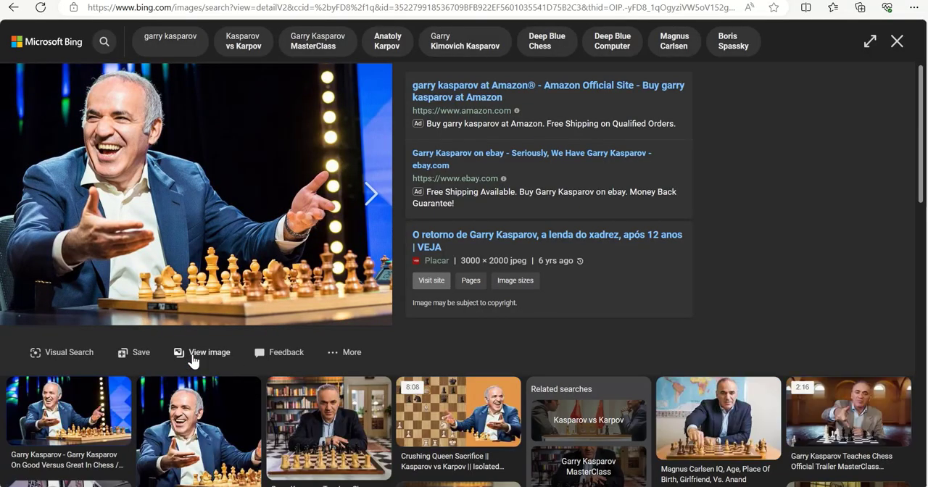
left_click(193, 356)
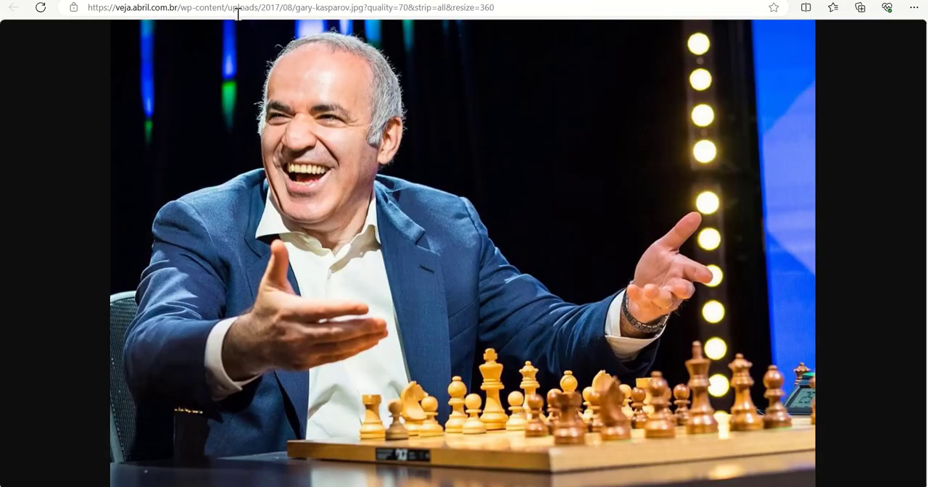
left_click(238, 13)
left_click(238, 10)
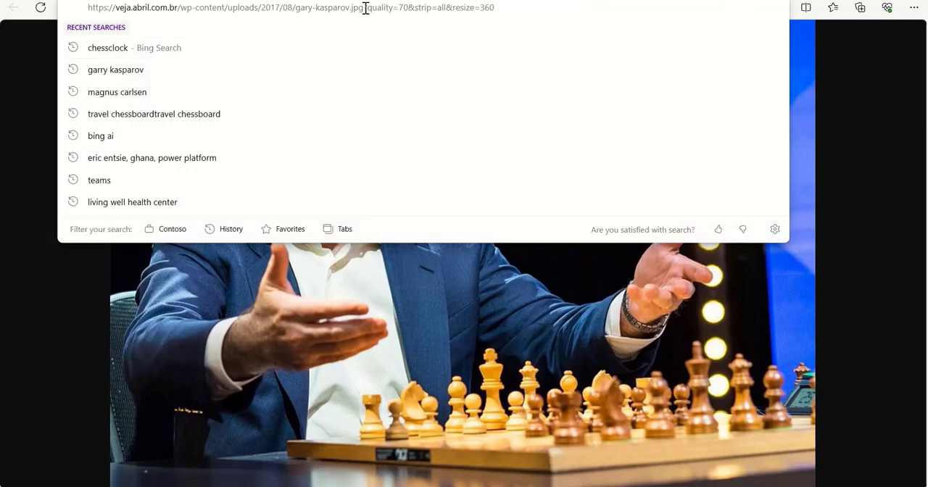
left_click_drag(364, 7, 70, 11)
key("ctrl+c")
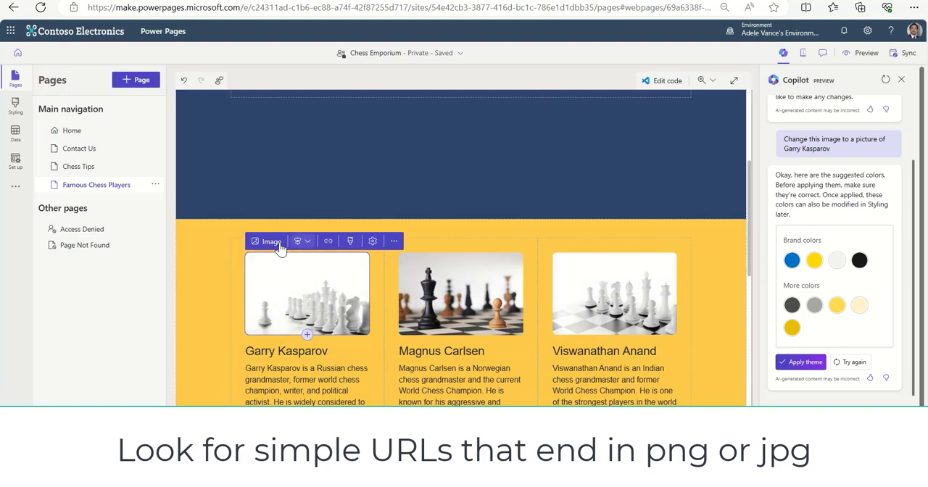
left_click(265, 245)
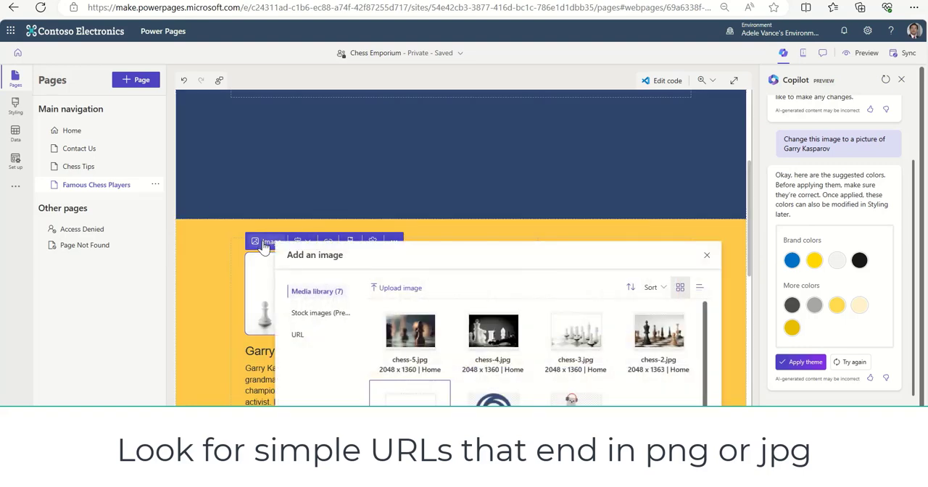
left_click(300, 336)
left_click(407, 300)
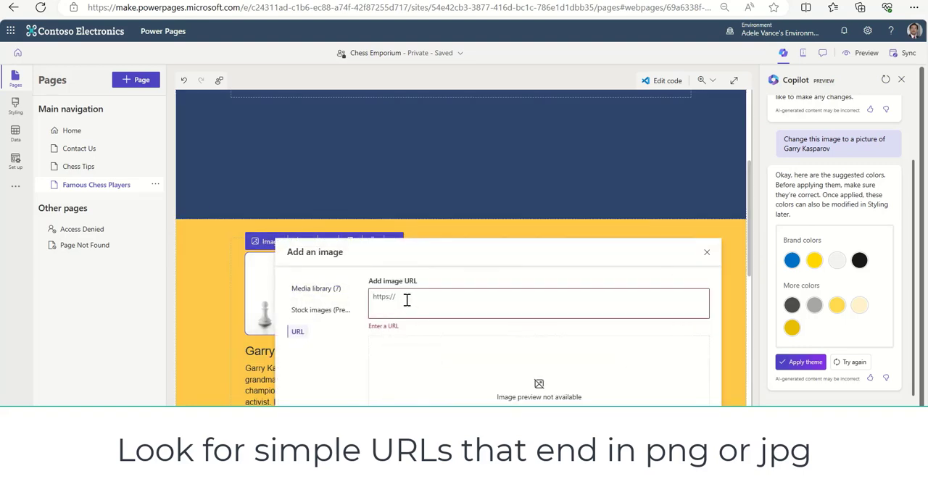
key("ctrl+v")
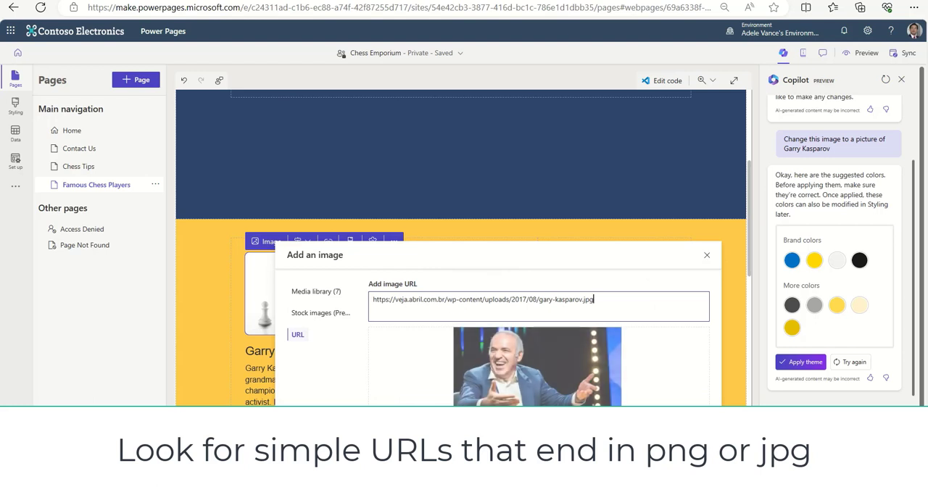
left_click(317, 292)
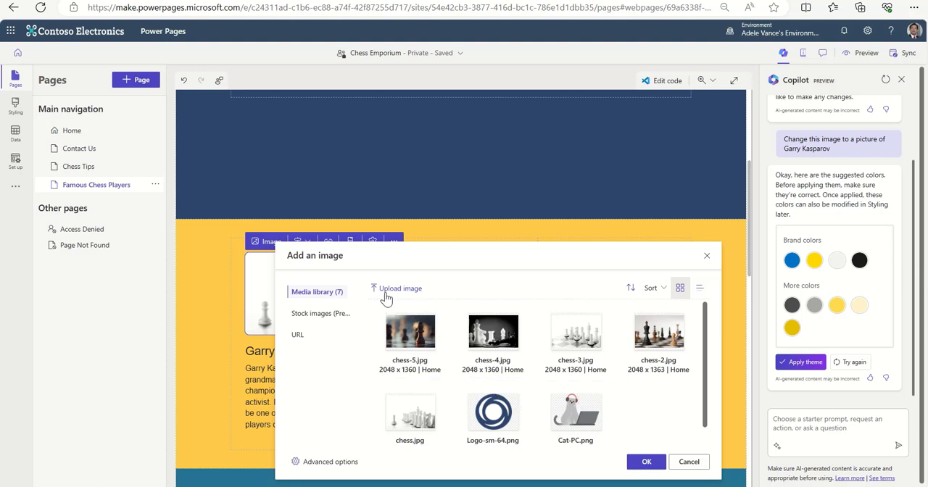
left_click(297, 335)
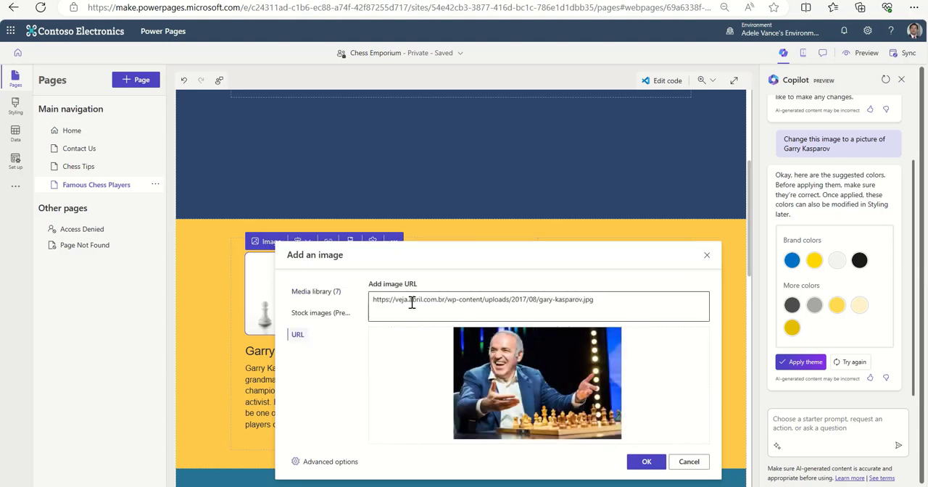
left_click(653, 464)
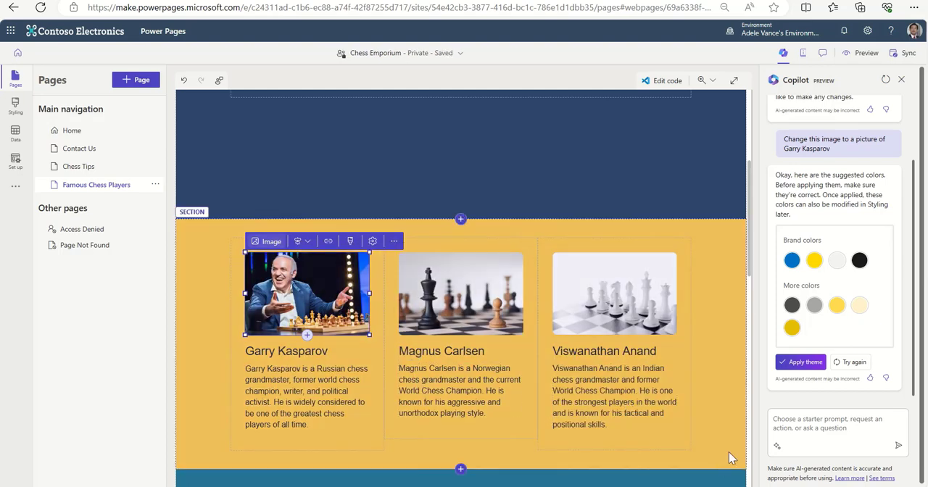
Select the Magnus Carlsen picture, switch to the Bing image results for "magnus carlsen", and view the "Chess champion Magnus Carlsen in FPL world top ten" picture at full size.
left_click(467, 311)
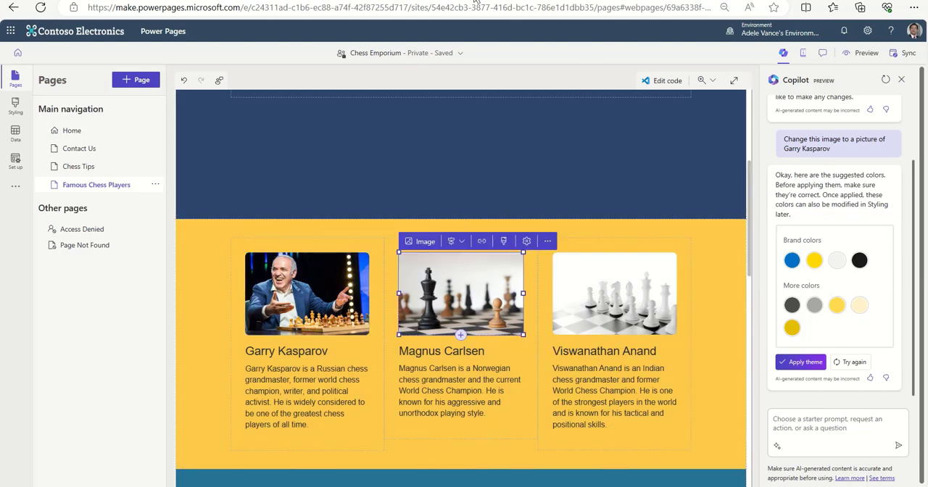
left_click(341, 3)
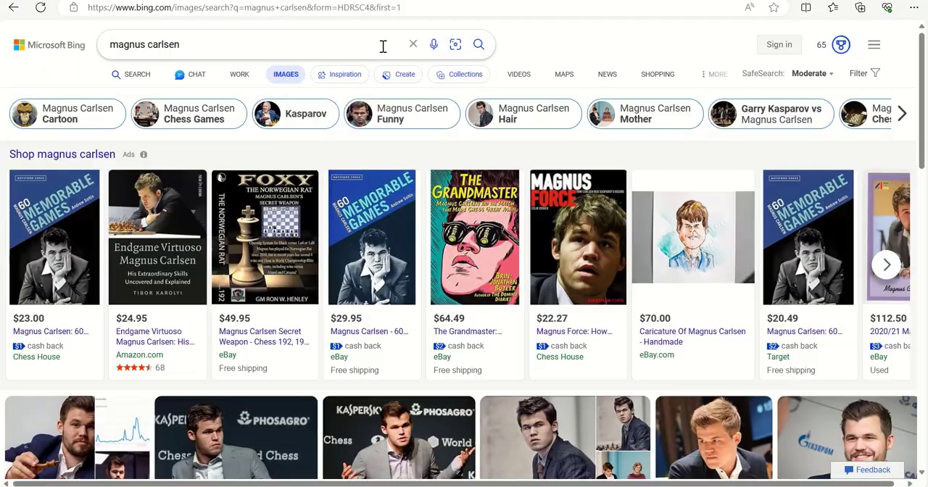
scroll(608, 322, "down", 5)
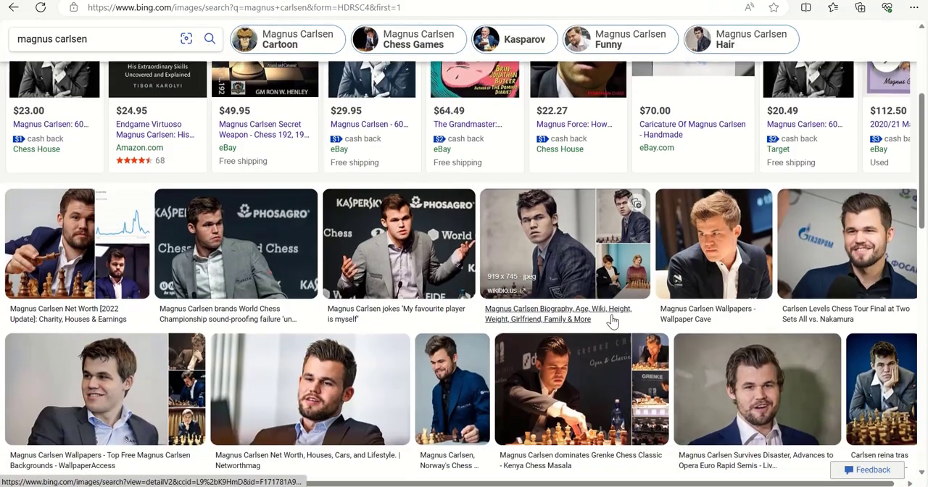
scroll(615, 322, "down", 4)
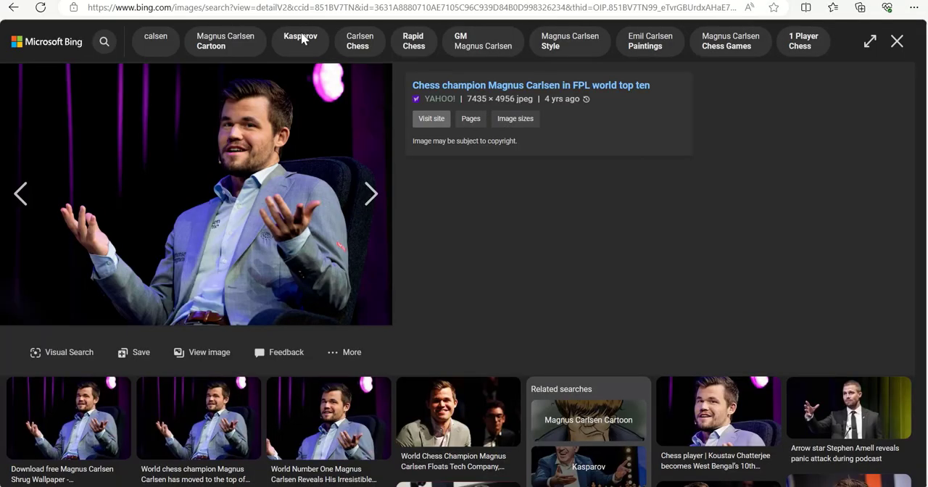
left_click(216, 353)
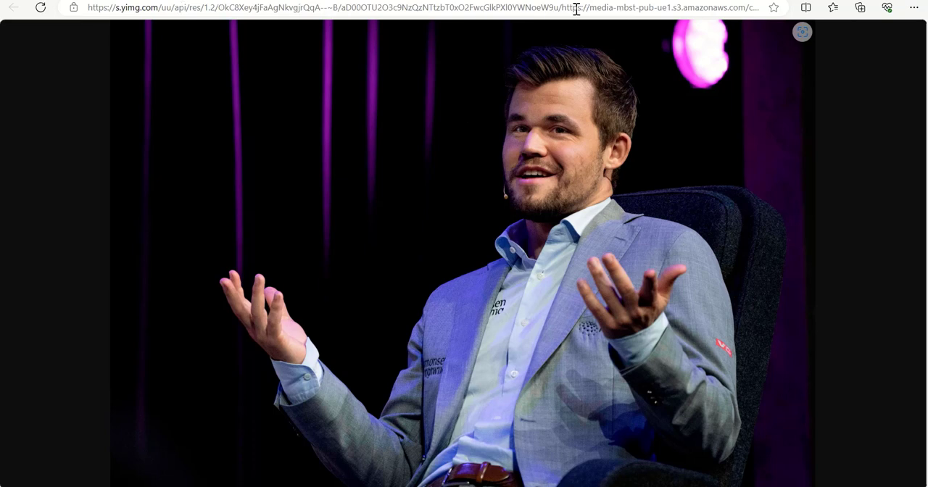
Back in the Bing image results, view the chessable.com picture of Magnus Carlsen at the chessboard at full size and copy its address.
left_click(311, 1)
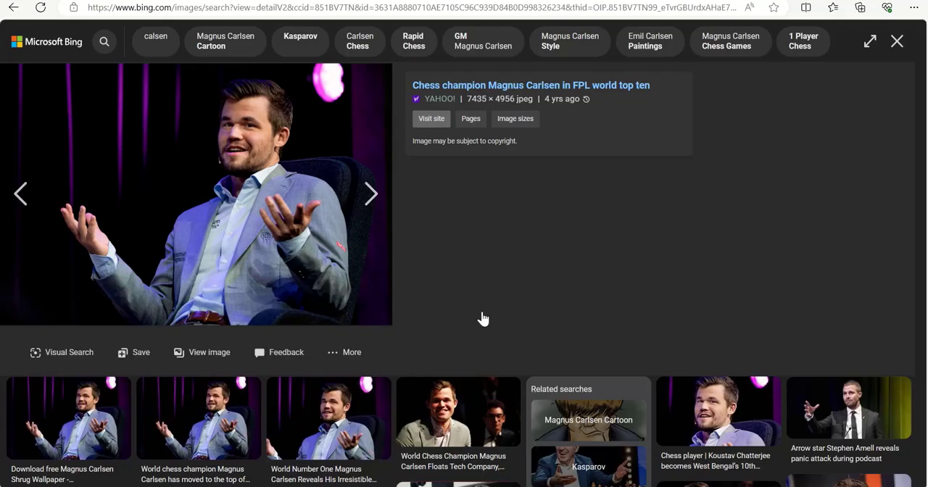
scroll(483, 312, "down", 1)
scroll(482, 312, "down", 8)
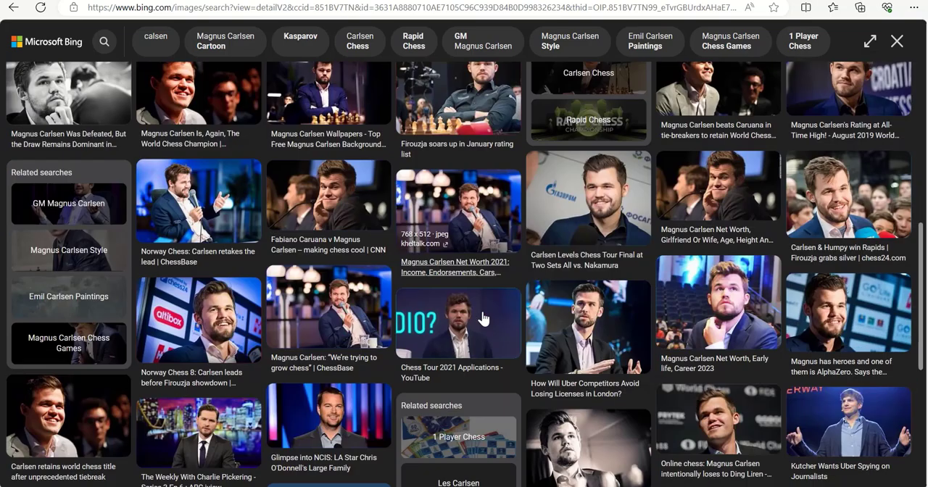
scroll(483, 318, "down", 2)
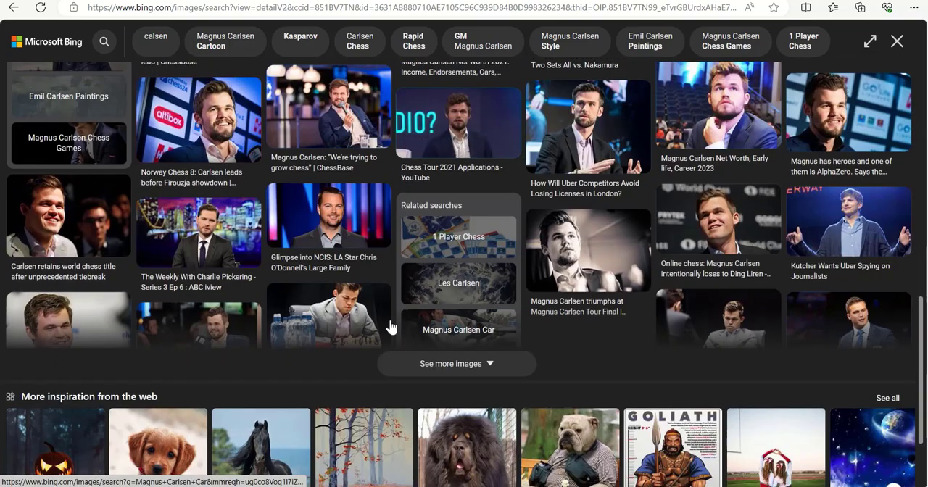
left_click(355, 332)
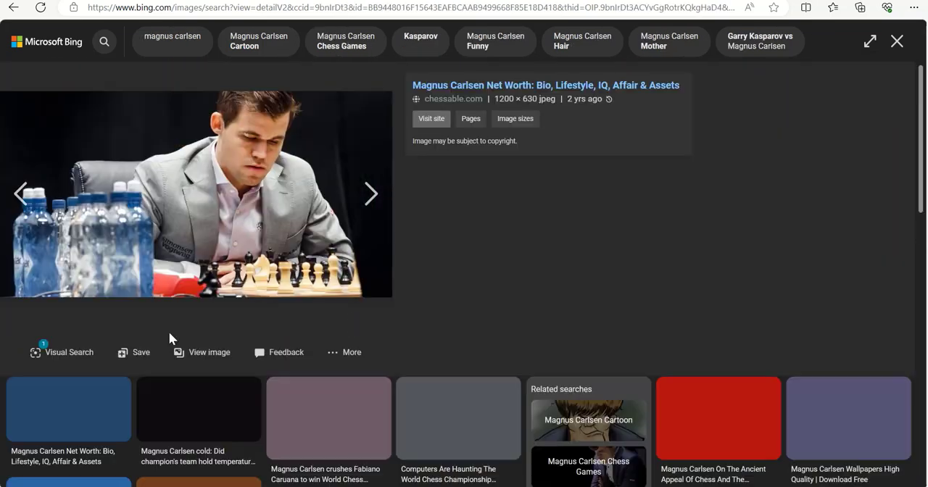
left_click(193, 355)
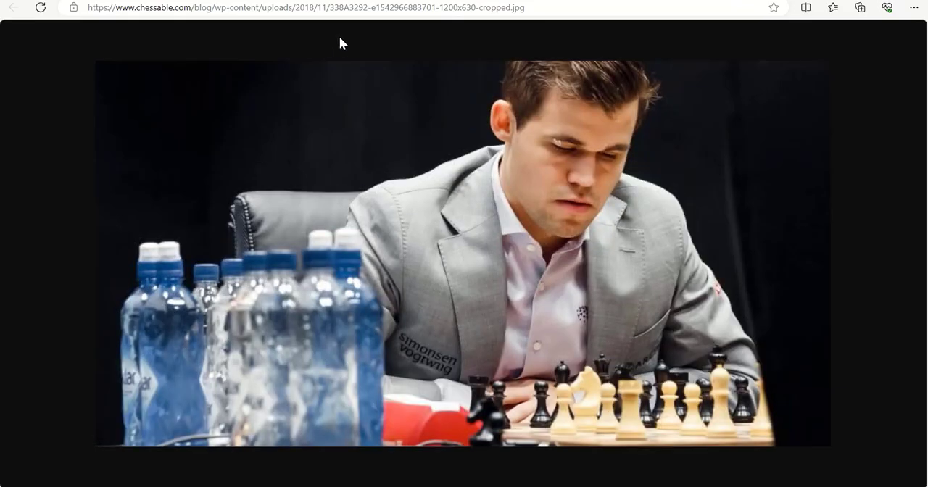
left_click(419, 16)
right_click(420, 15)
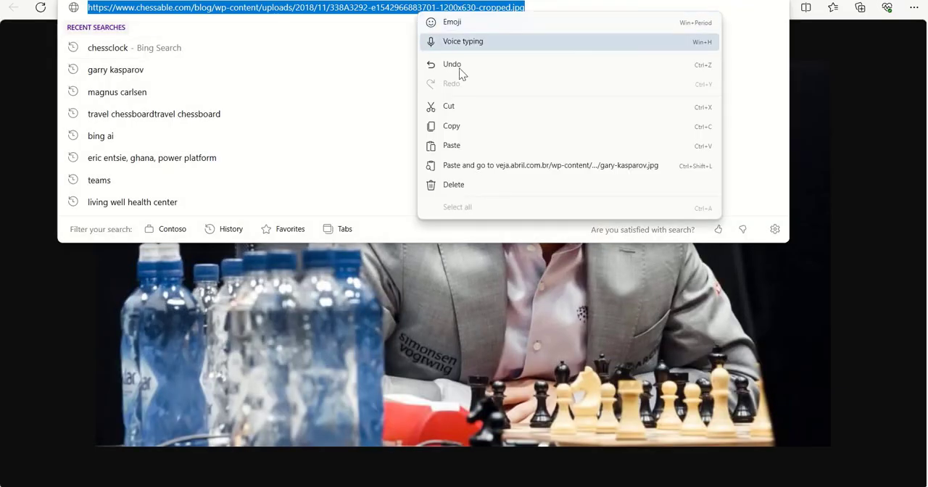
left_click(451, 127)
key("alt+Tab")
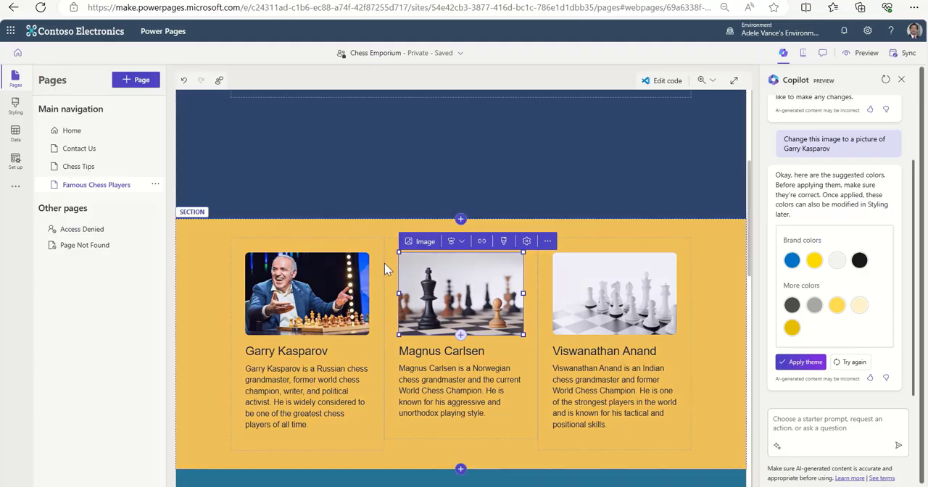
left_click(422, 240)
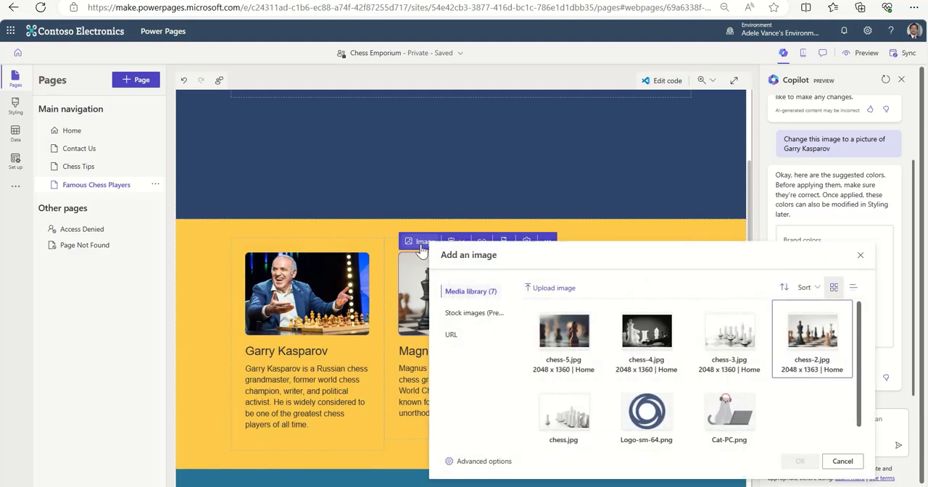
left_click(451, 334)
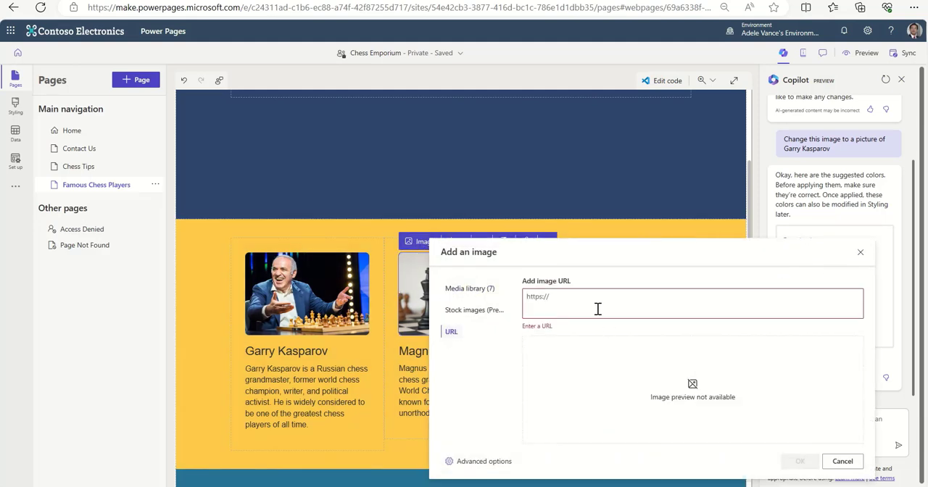
key("ctrl+v")
left_click(800, 462)
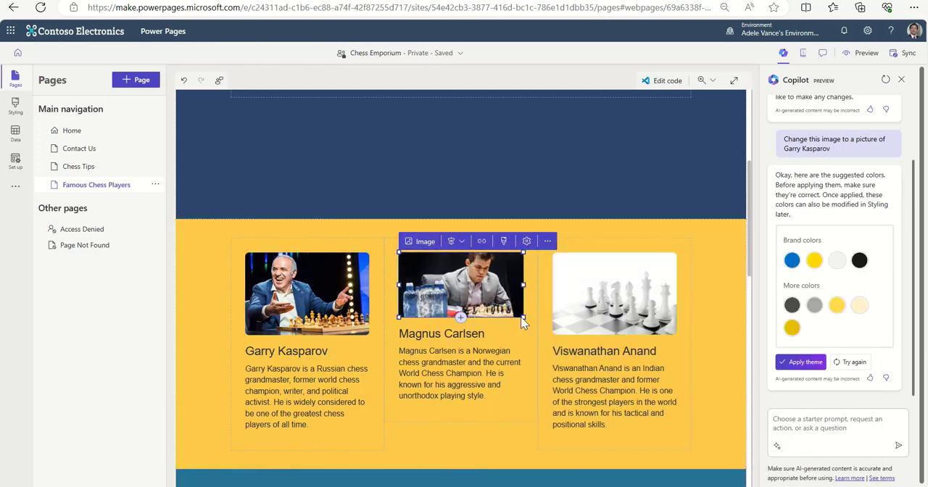
Resize the Magnus Carlsen picture to nearly the height of the neighbouring player pictures, keeping it within its own column.
mouse_move(525, 317)
left_mouse_down()
mouse_move(553, 356)
mouse_move(520, 328)
left_mouse_up()
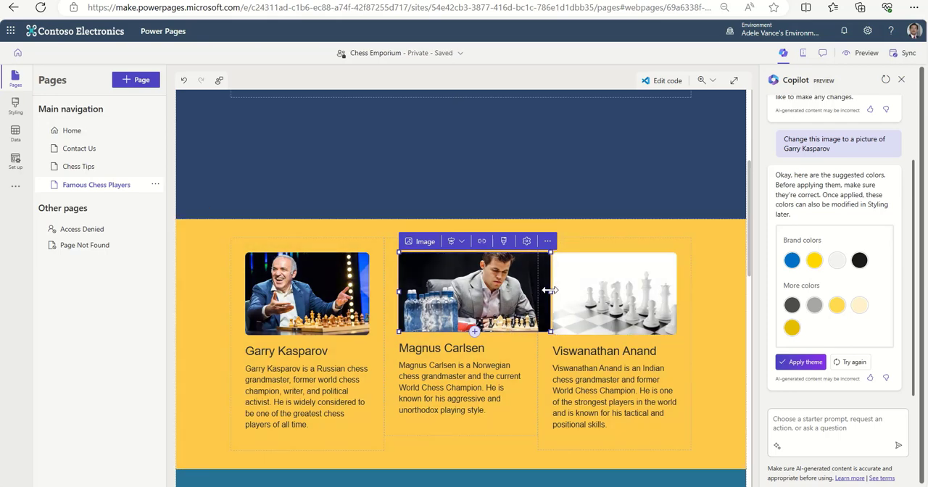
left_click_drag(538, 290, 518, 306)
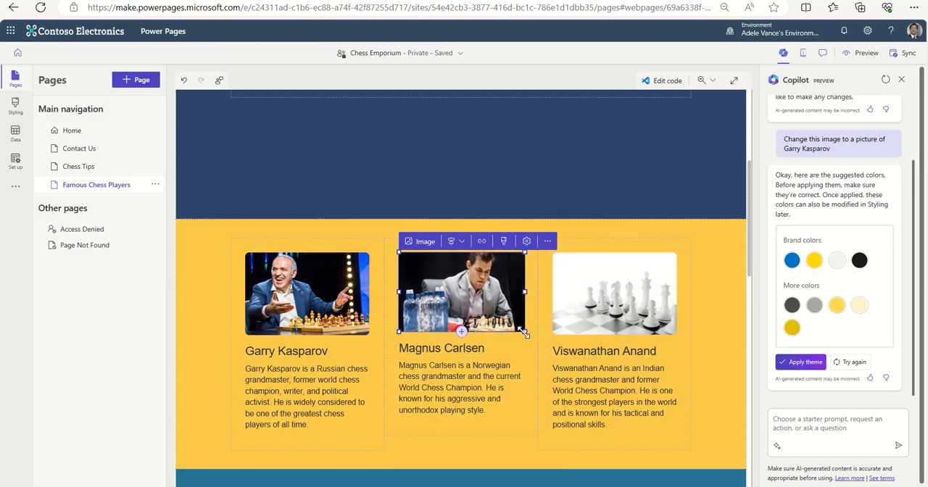
left_click_drag(524, 333, 518, 333)
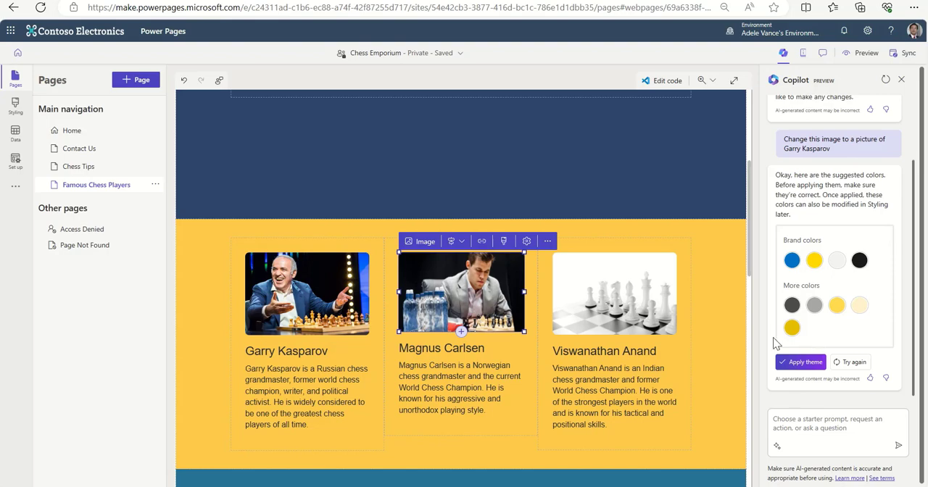
Preview the site at desktop size and look through the Famous Chess Players page.
left_click(832, 419)
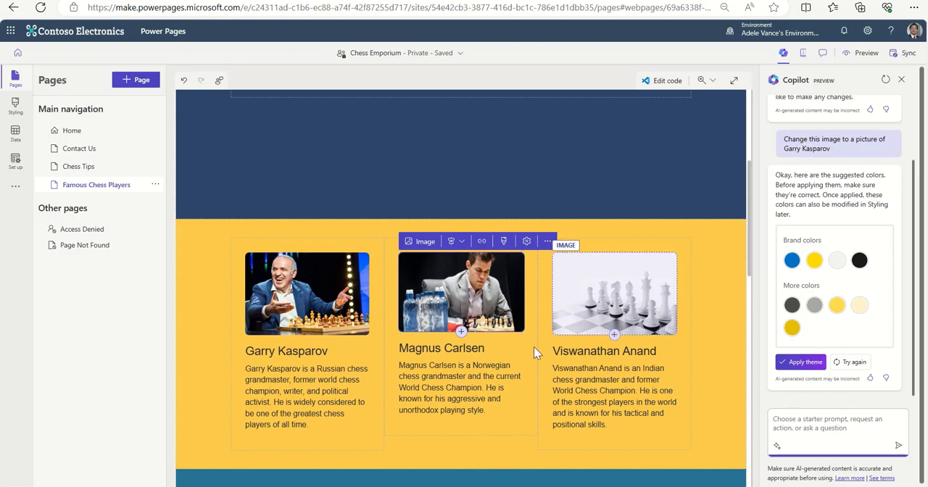
scroll(609, 381, "down", 3)
scroll(620, 378, "down", 3)
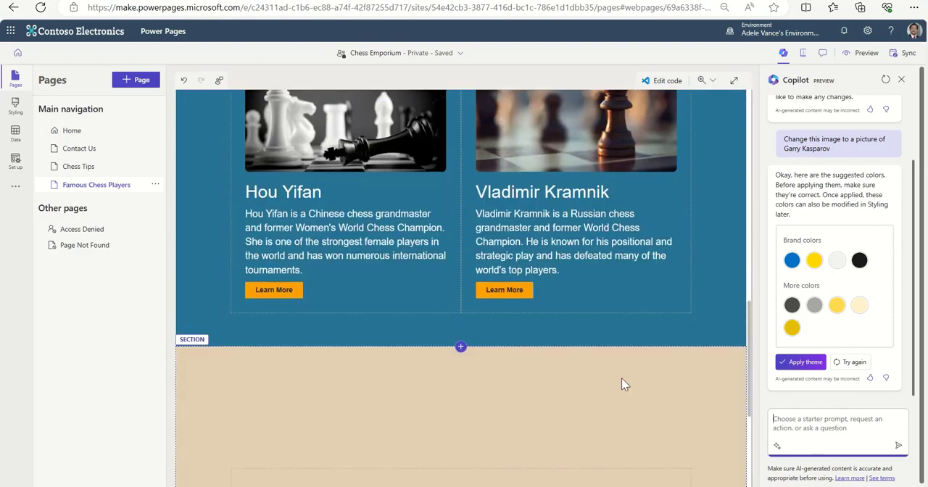
scroll(640, 404, "up", 10)
scroll(640, 404, "up", 1)
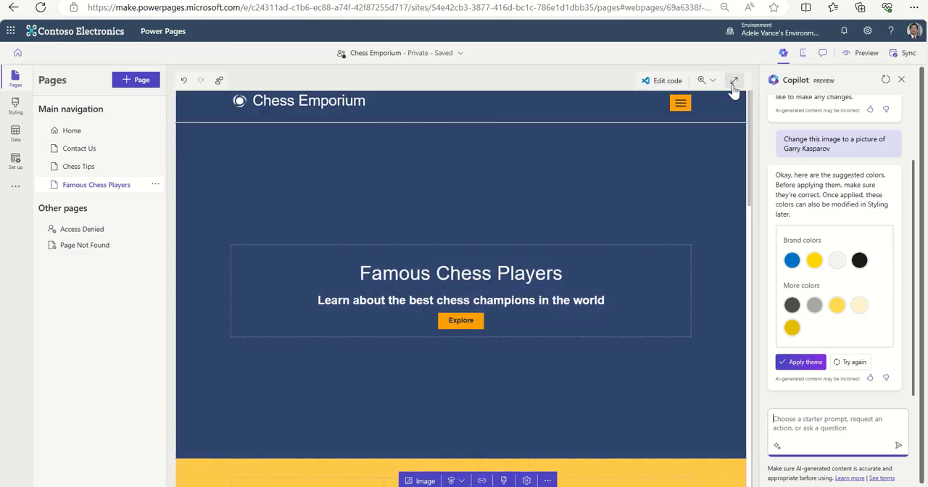
left_click(870, 54)
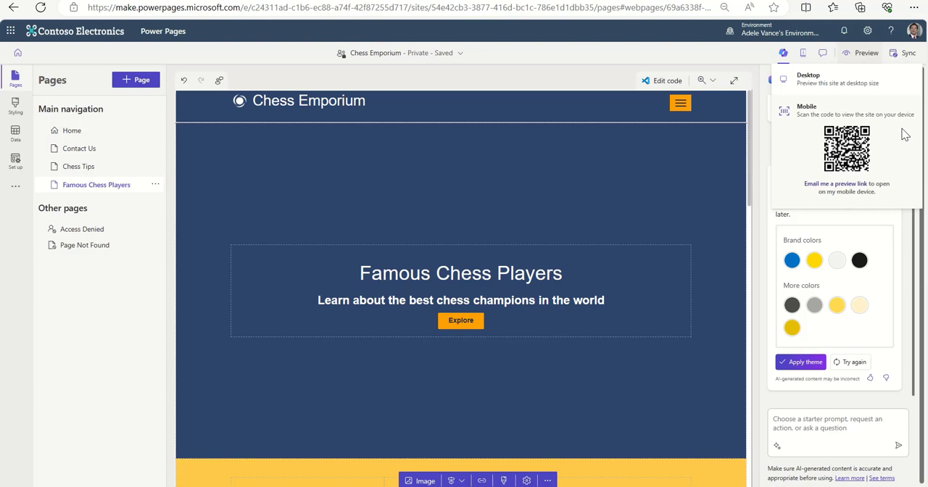
left_click(806, 80)
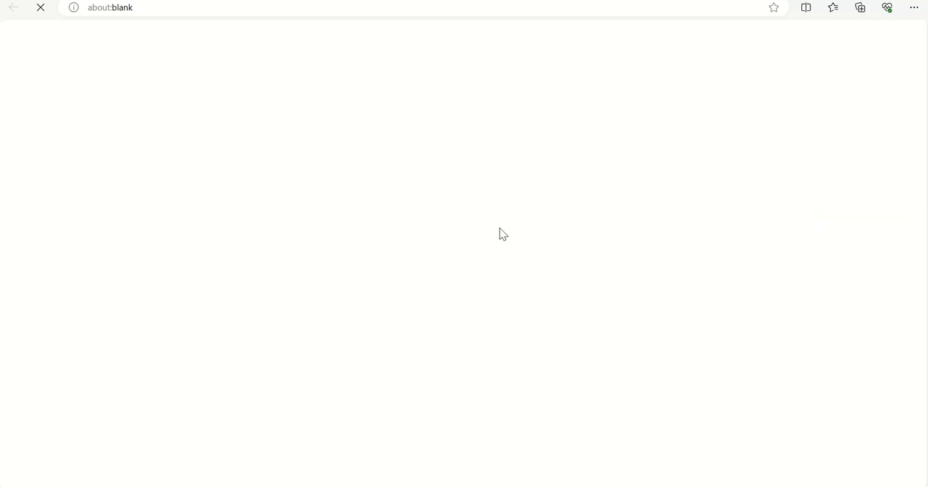
scroll(716, 242, "down", 5)
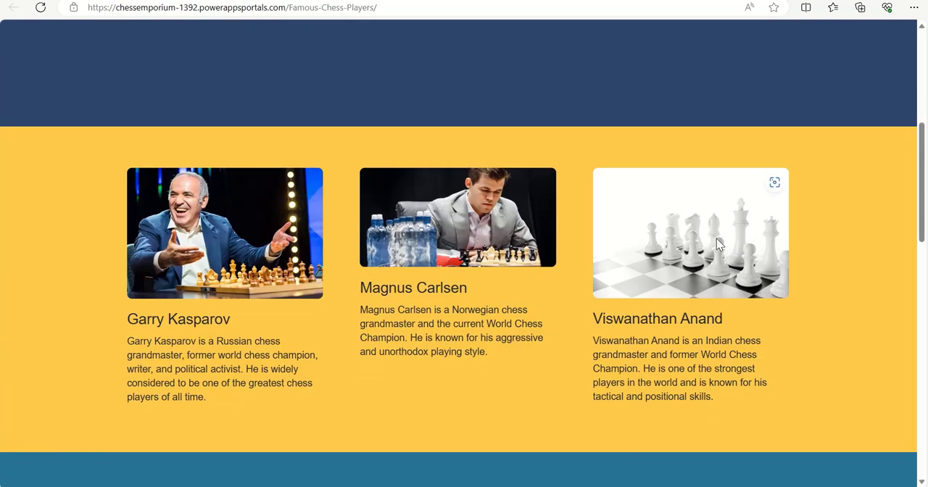
scroll(717, 239, "down", 9)
scroll(747, 260, "up", 14)
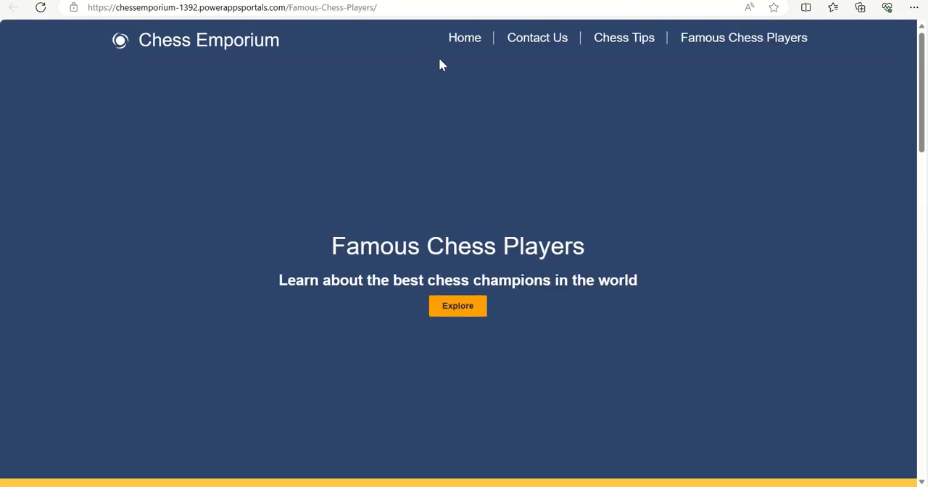
Open the home page in the site preview and look through its sections down to the footer.
left_click(463, 42)
scroll(832, 171, "down", 6)
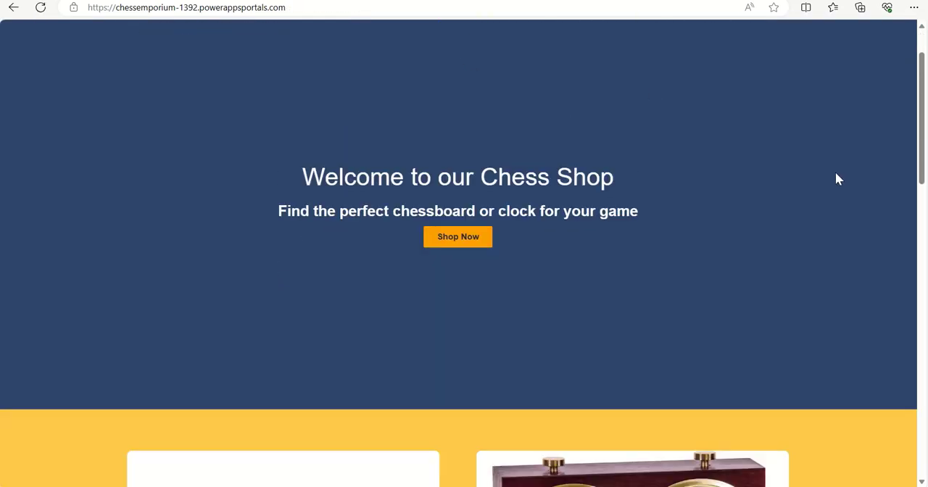
scroll(838, 178, "down", 8)
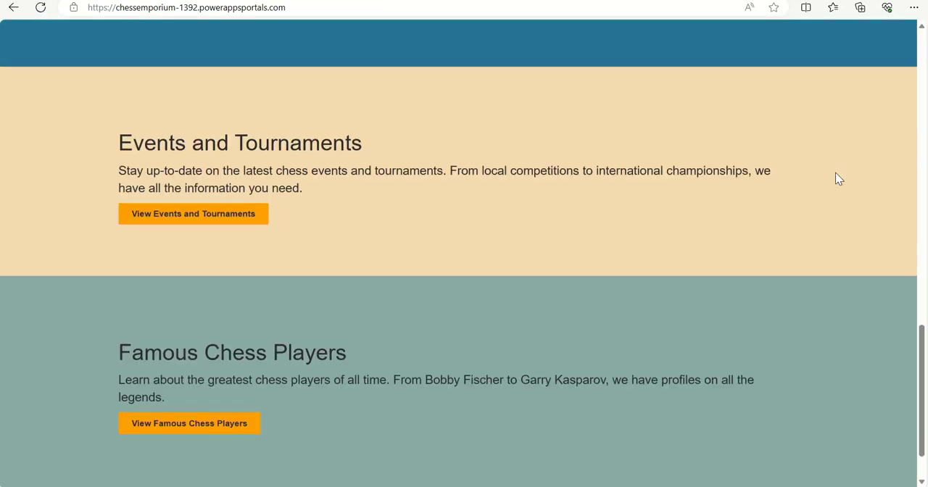
scroll(837, 180, "up", 3)
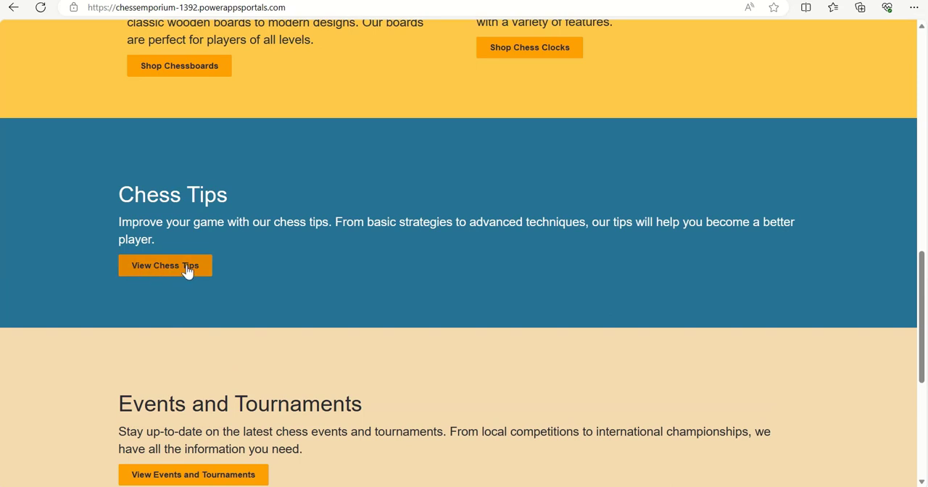
scroll(537, 308, "down", 3)
scroll(543, 301, "down", 2)
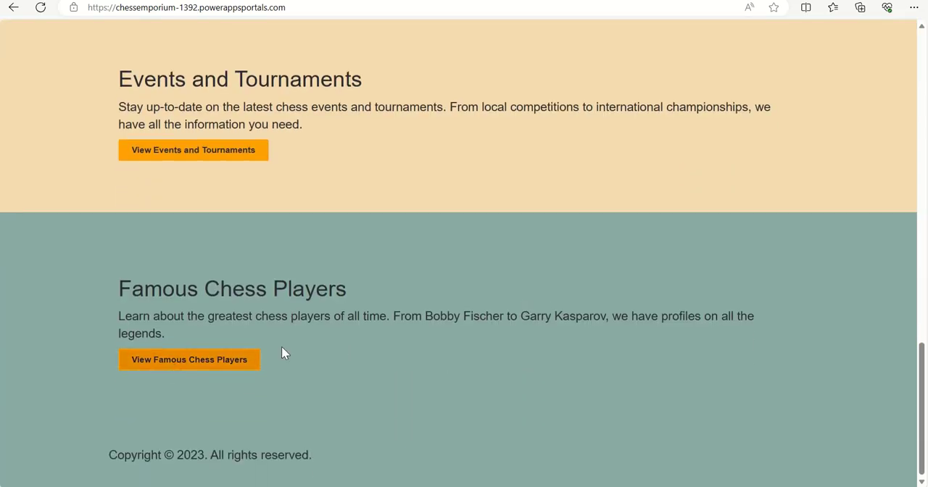
scroll(303, 288, "up", 12)
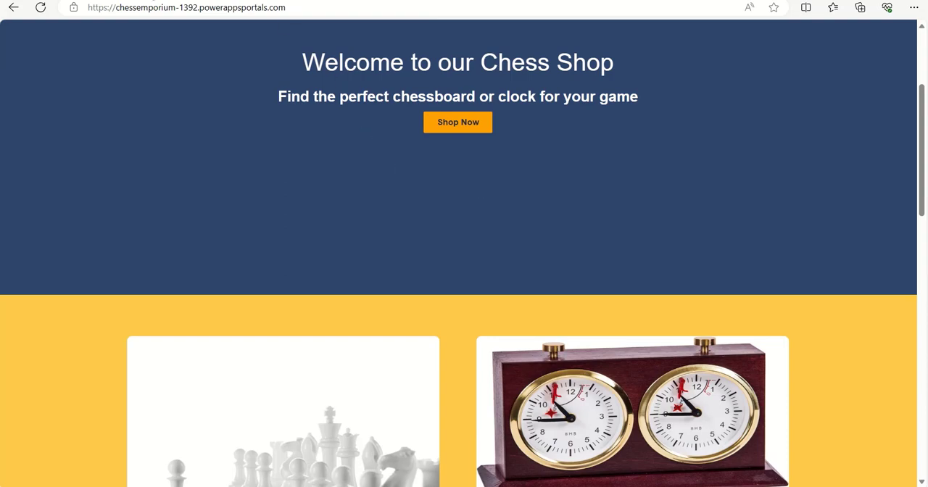
Return to the Power Pages editor and open the Home page for editing.
left_click(129, 1)
scroll(475, 363, "down", 5)
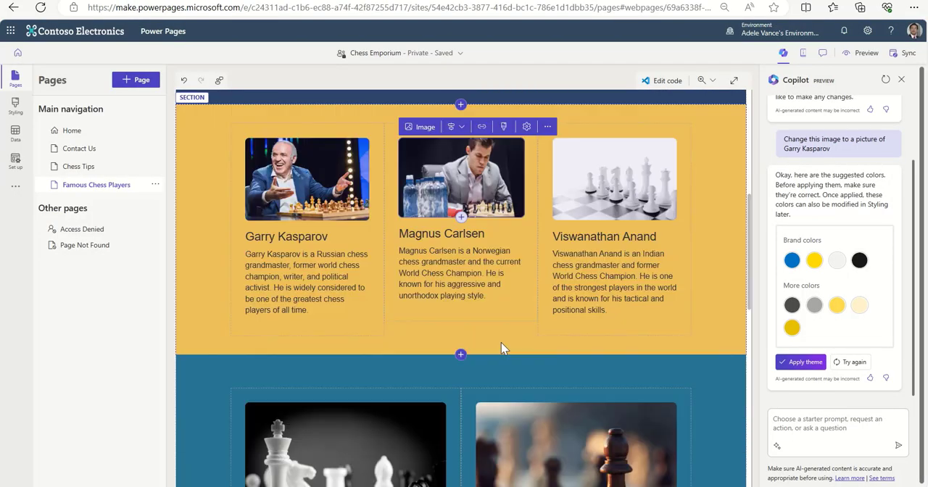
scroll(501, 342, "down", 5)
left_click(70, 129)
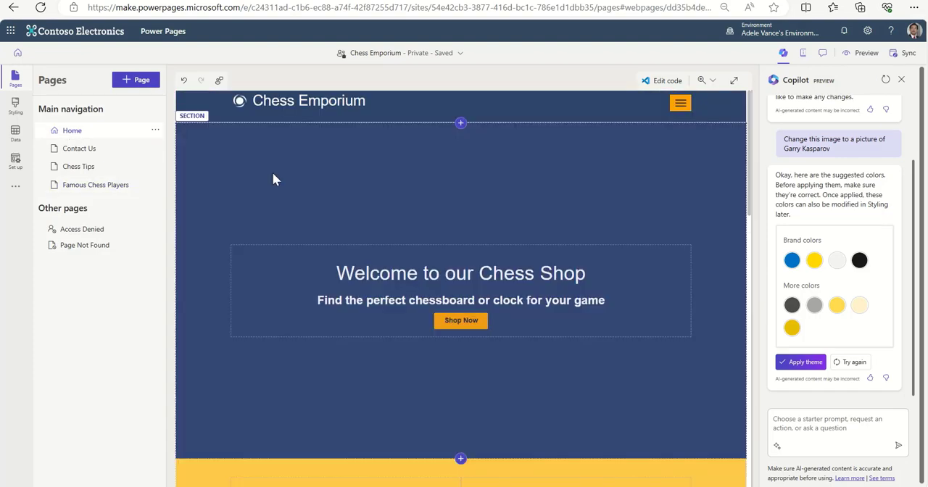
Link the "View Chess Tips" button on the Home page to the Chess Tips page.
scroll(499, 317, "down", 7)
scroll(500, 311, "up", 1)
scroll(508, 309, "down", 4)
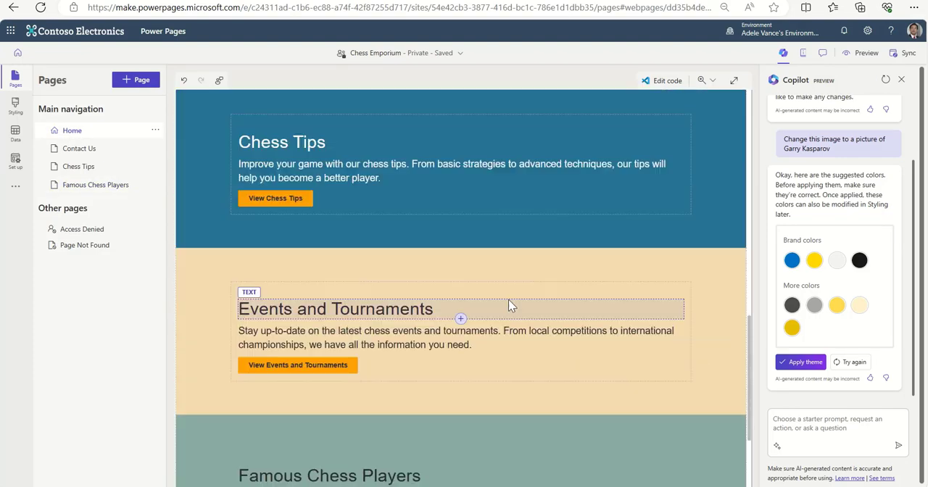
left_click(283, 198)
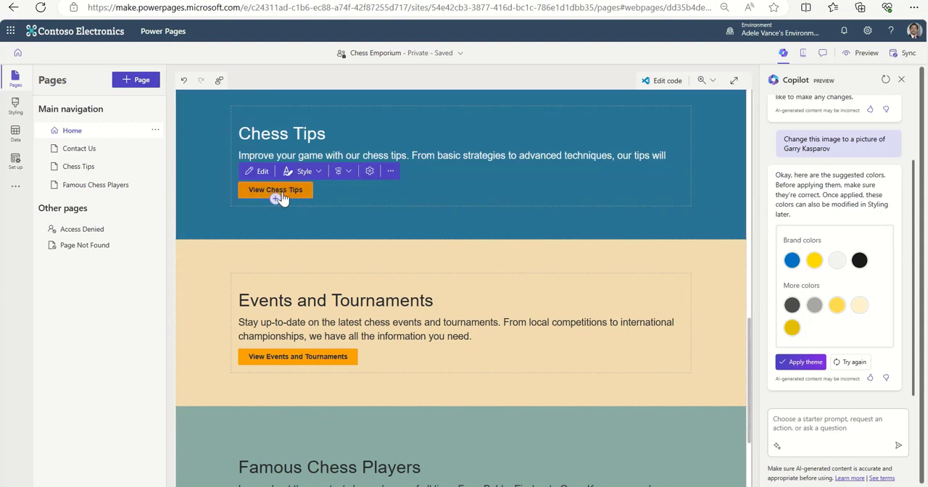
left_click(260, 171)
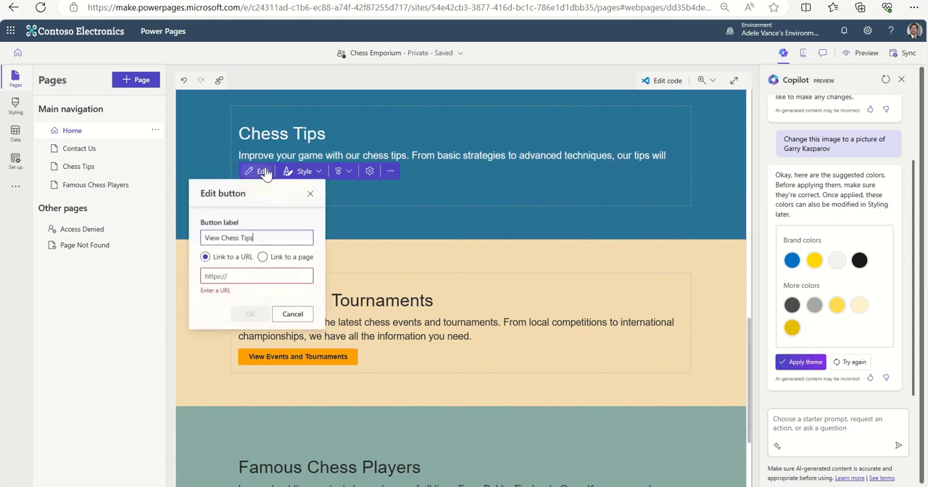
left_click(286, 259)
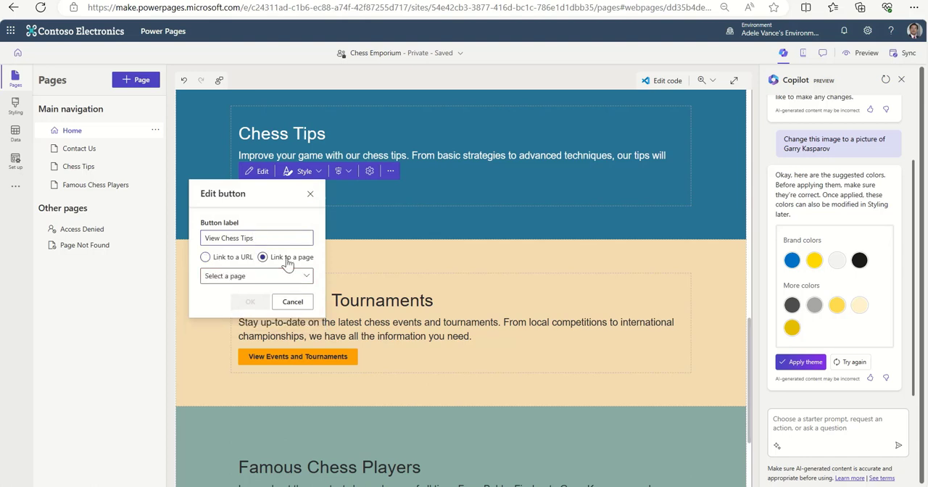
left_click(302, 278)
left_click(288, 294)
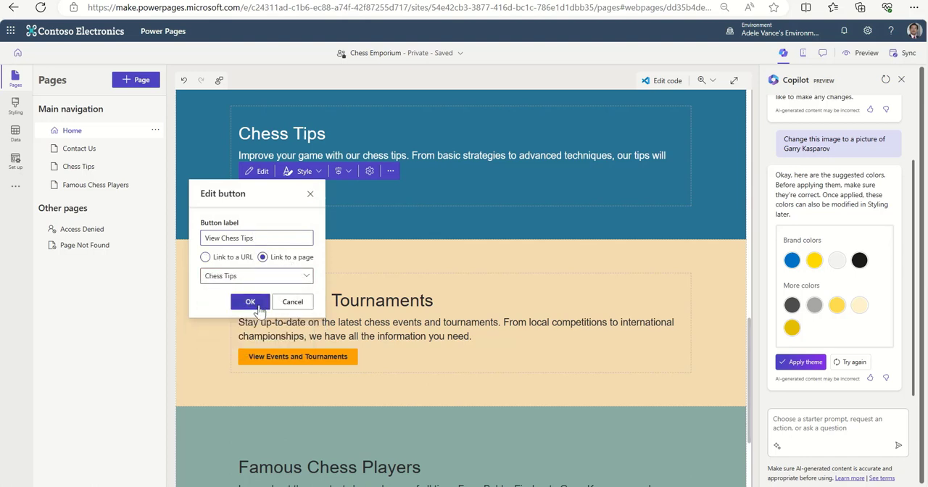
left_click(255, 308)
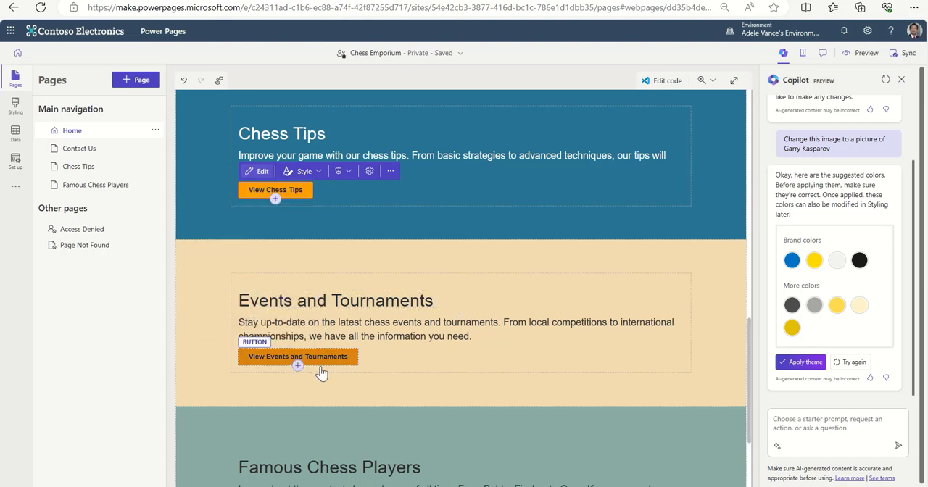
Link the "View Famous Chess Players" button on the Home page to the Famous Chess Players page.
scroll(440, 366, "down", 2)
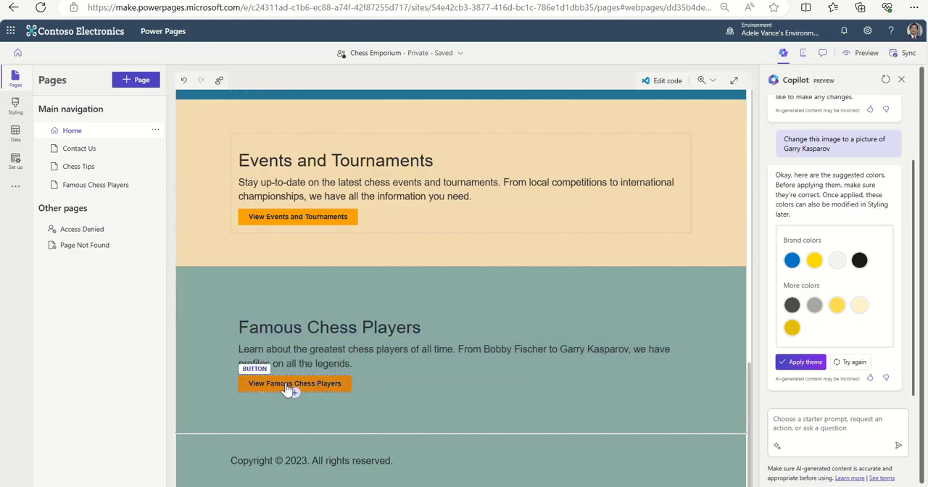
left_click(321, 389)
left_click(474, 390)
left_click(290, 390)
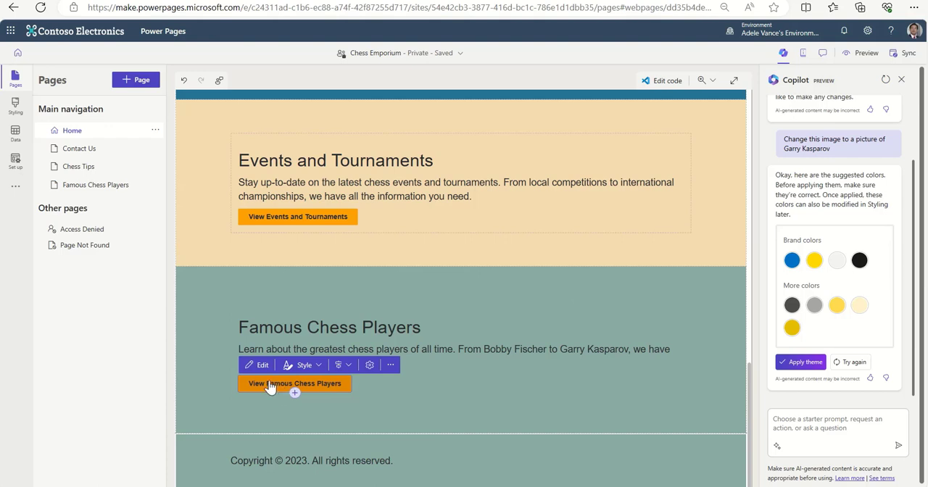
left_click(260, 365)
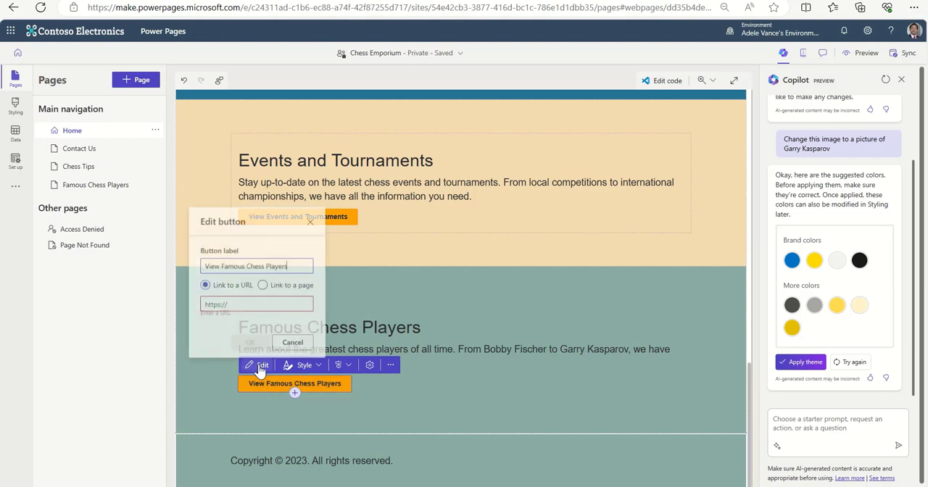
left_click(262, 283)
left_click(285, 319)
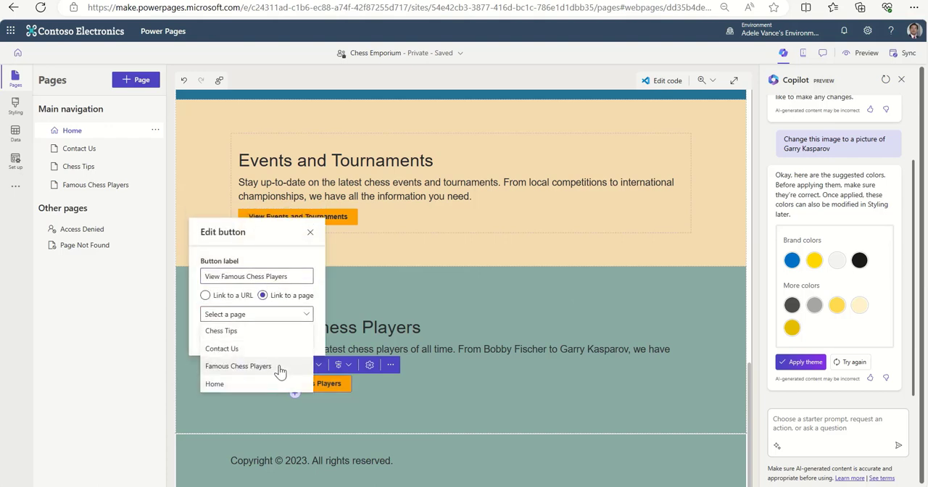
left_click(280, 366)
left_click(250, 339)
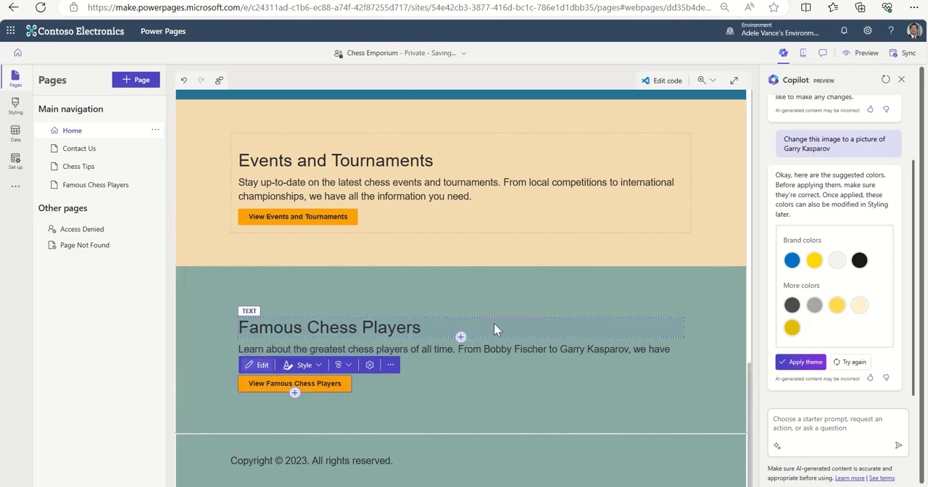
Look back over the Home page sections and open the Chess Tips page for editing.
scroll(569, 326, "up", 6)
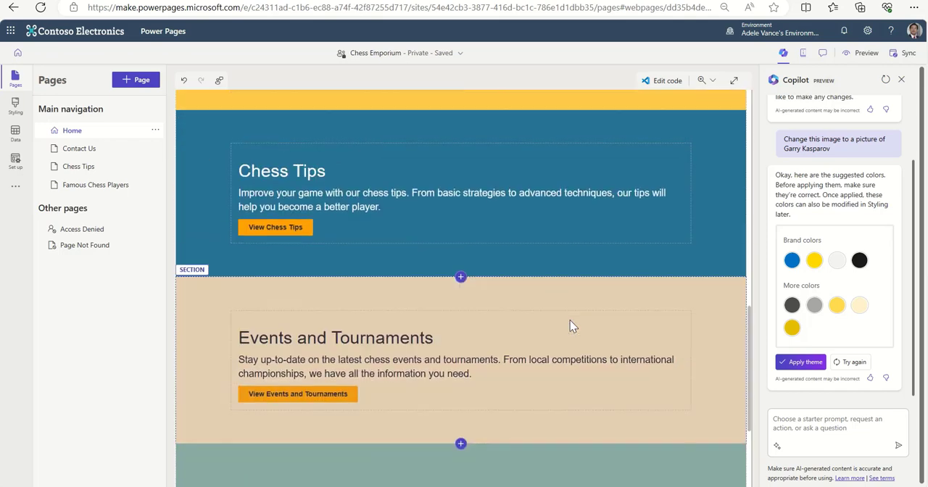
scroll(571, 327, "up", 2)
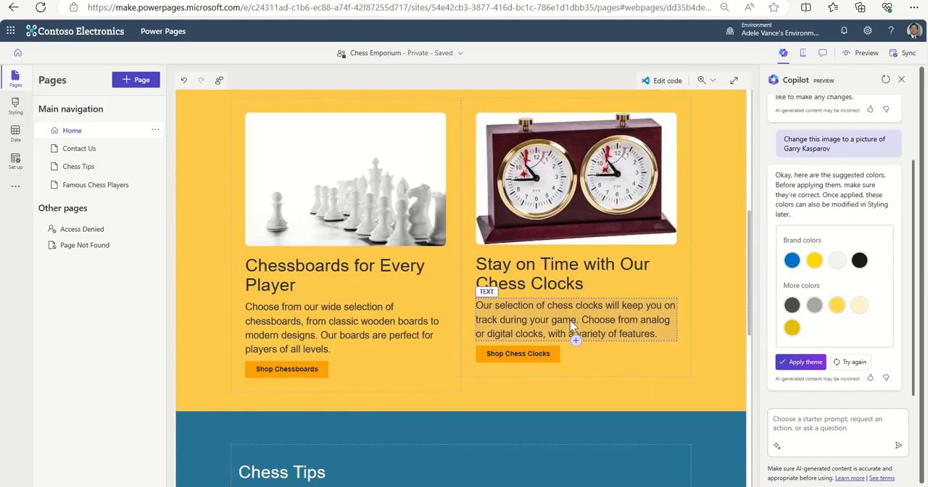
scroll(571, 326, "down", 4)
scroll(573, 326, "down", 3)
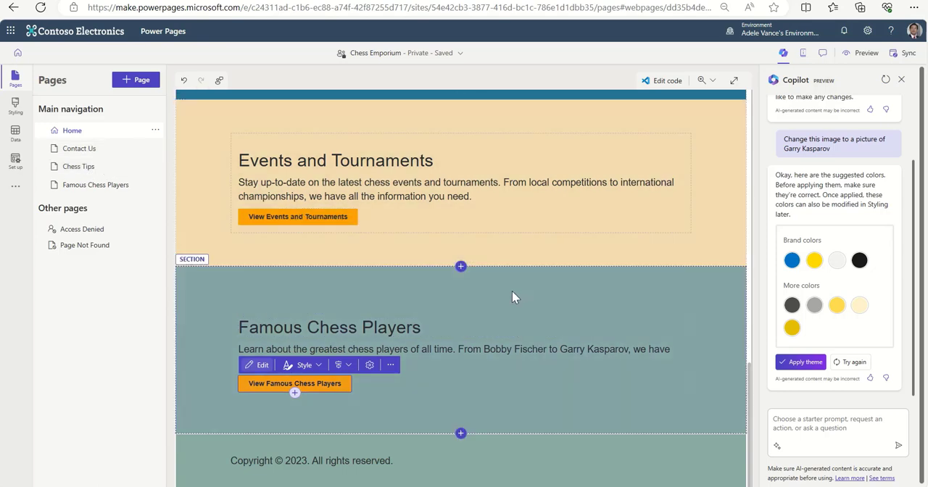
scroll(511, 291, "up", 5)
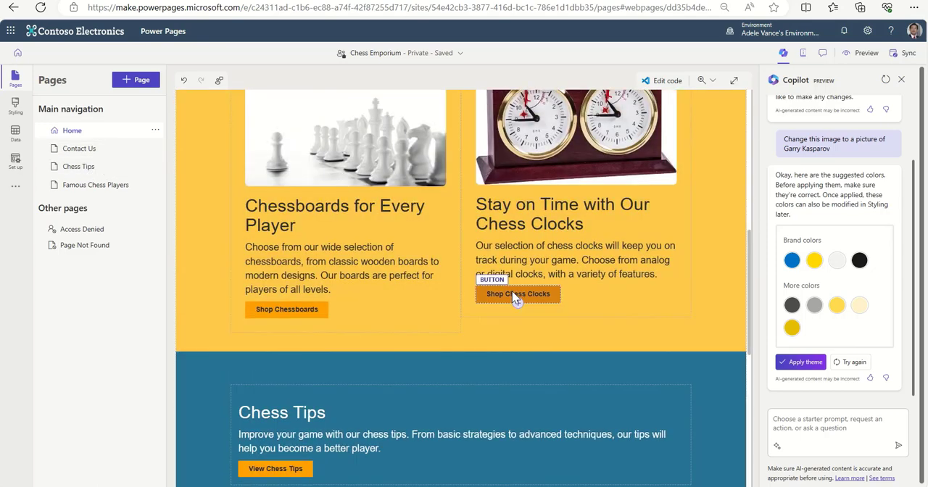
scroll(516, 299, "down", 3)
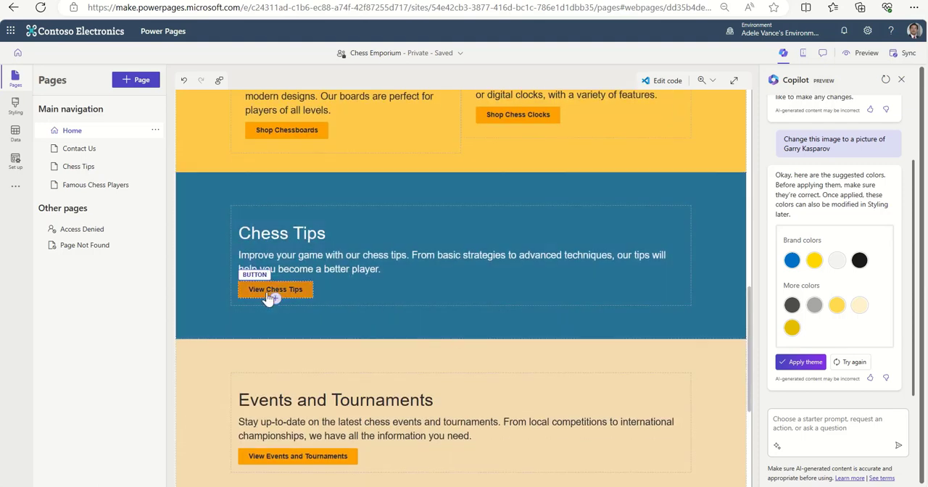
left_click(78, 171)
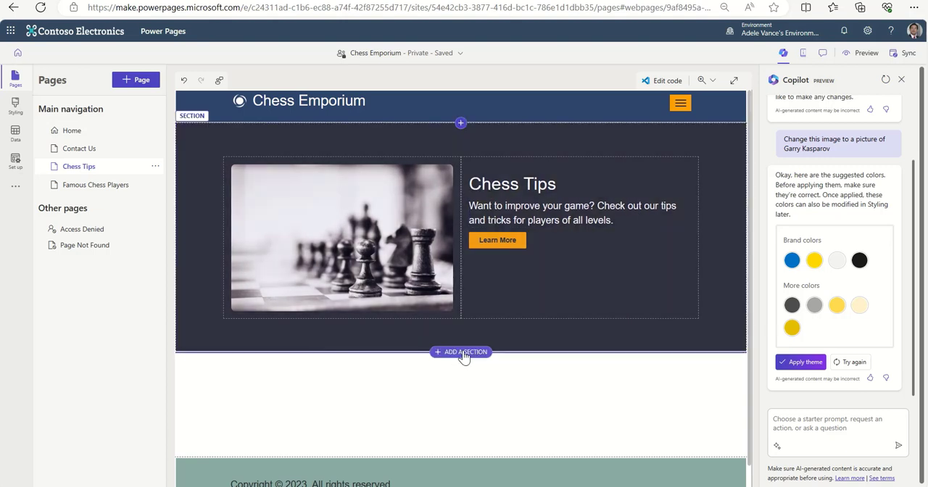
Ask Copilot to "Add a section with 3 categories of chess tips and tricks." on the Chess Tips page.
left_click(837, 428)
type("Add a sec")
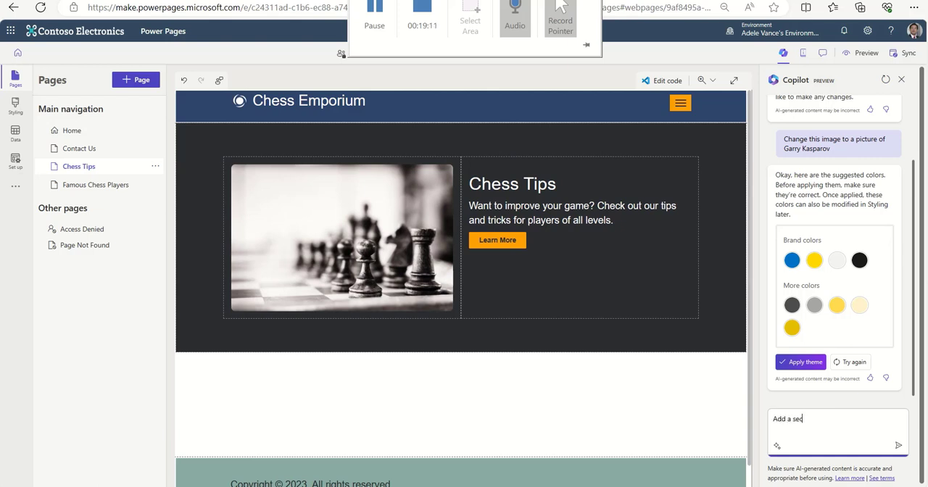
type("tion with 3 categories of chess tips an")
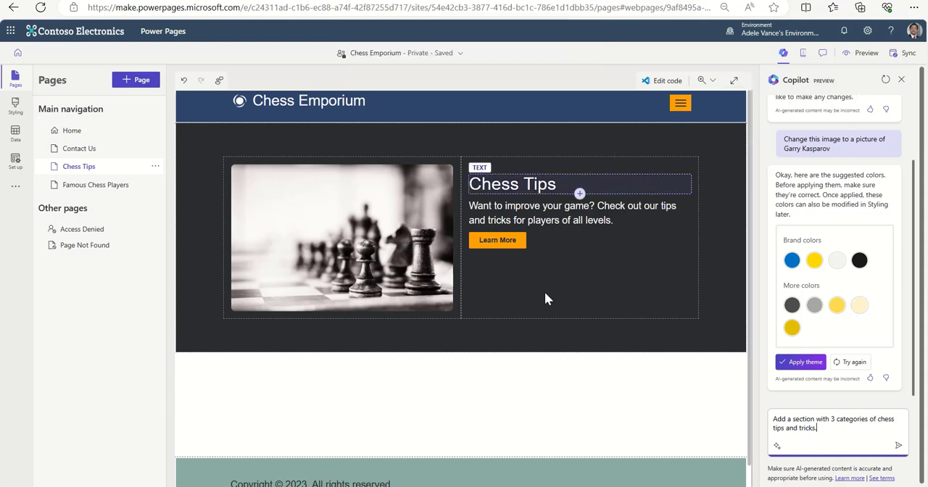
type("d tricks.")
left_click(899, 447)
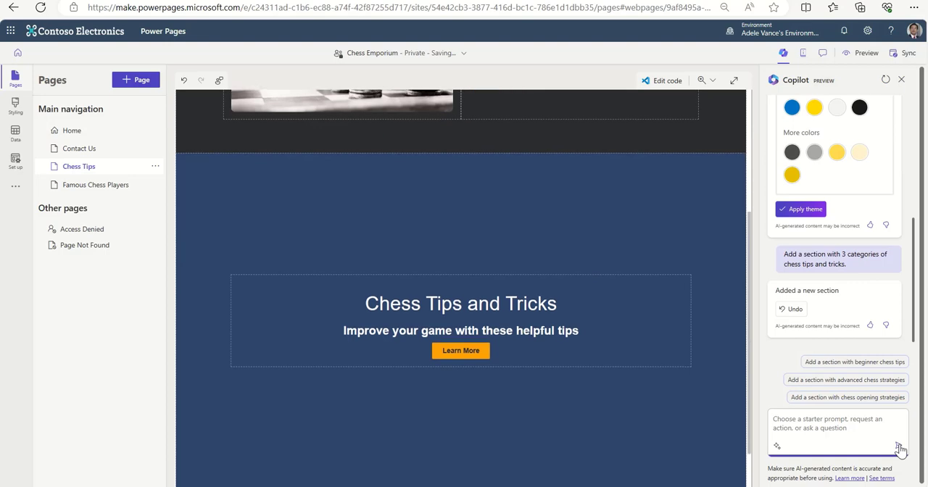
Check the new Chess Tips and Tricks section and ask Copilot to "Add 3 categories of chess tips topics".
scroll(620, 362, "down", 2)
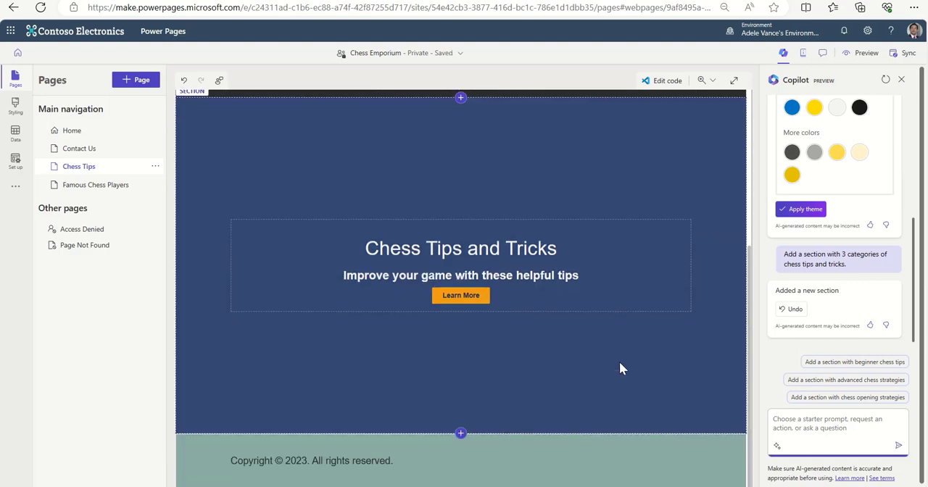
scroll(620, 362, "up", 2)
scroll(620, 362, "up", 2)
scroll(620, 361, "down", 3)
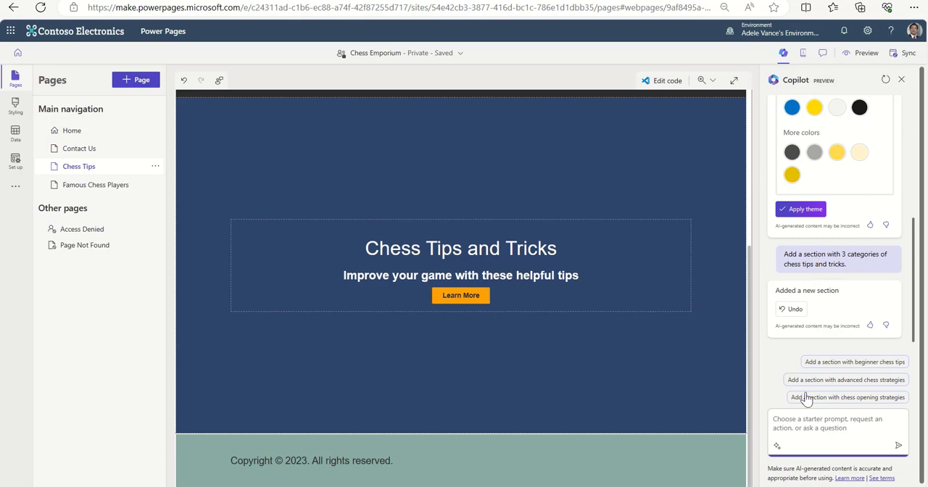
type("Add 3 categories of che")
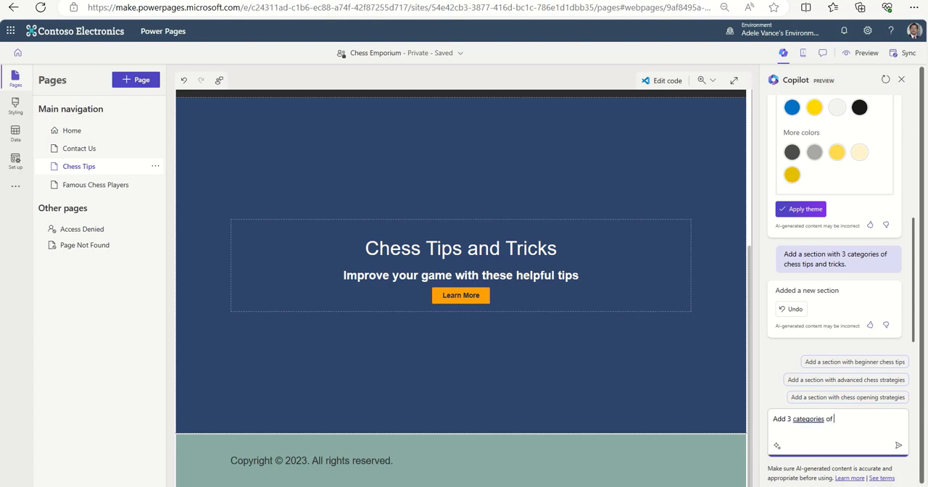
type("ss")
key("Return")
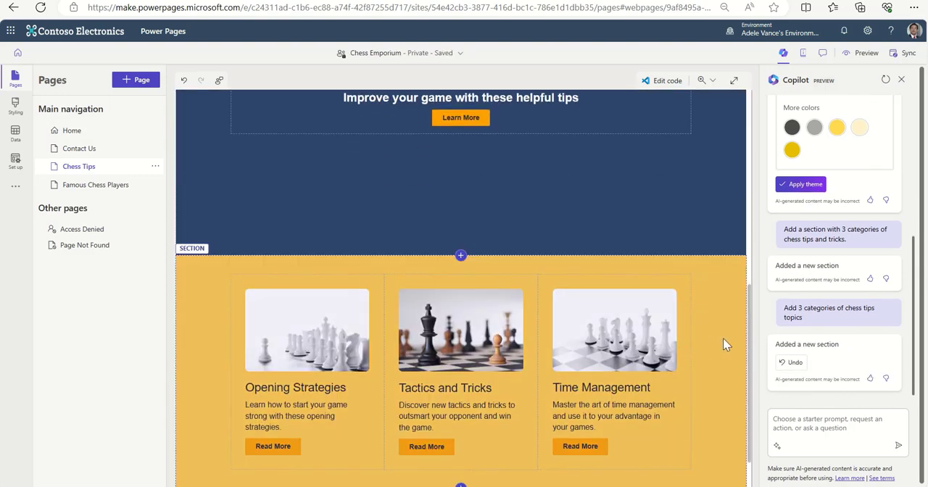
Delete the original first section of the Chess Tips page, the one with the chess image beside the text.
scroll(723, 338, "down", 1)
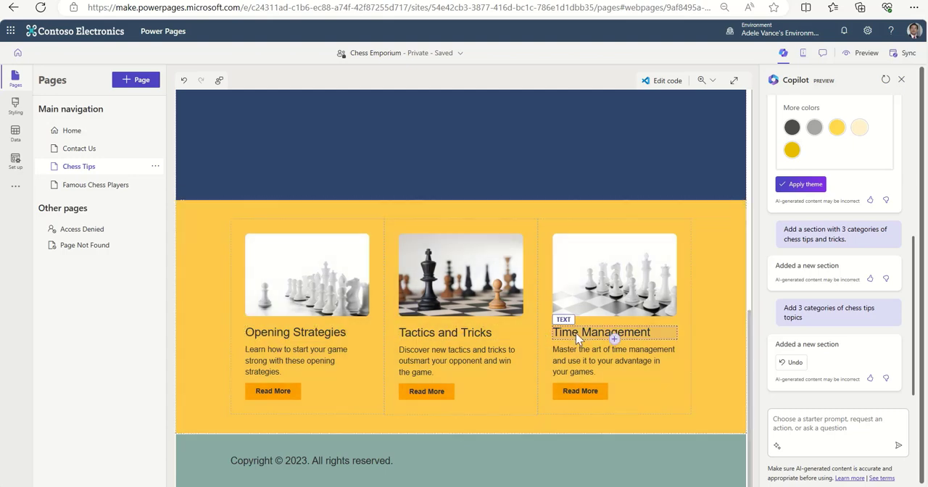
scroll(668, 330, "up", 6)
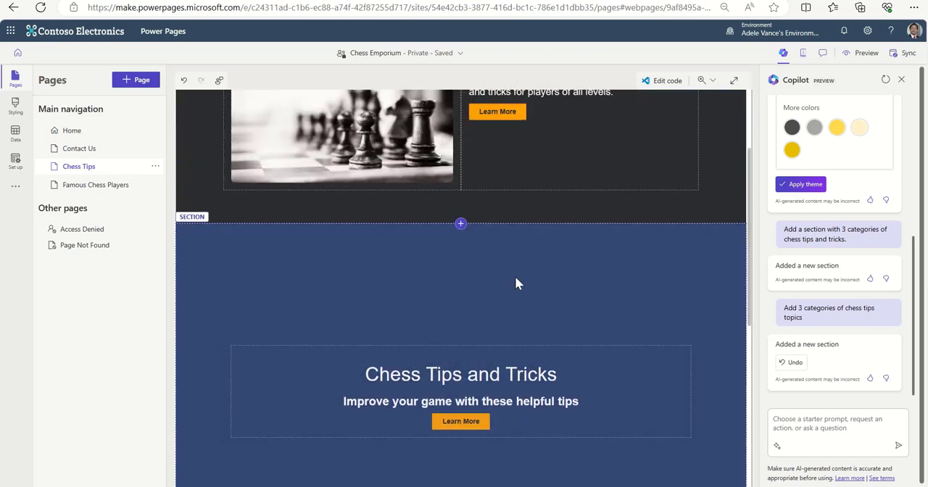
scroll(562, 302, "up", 3)
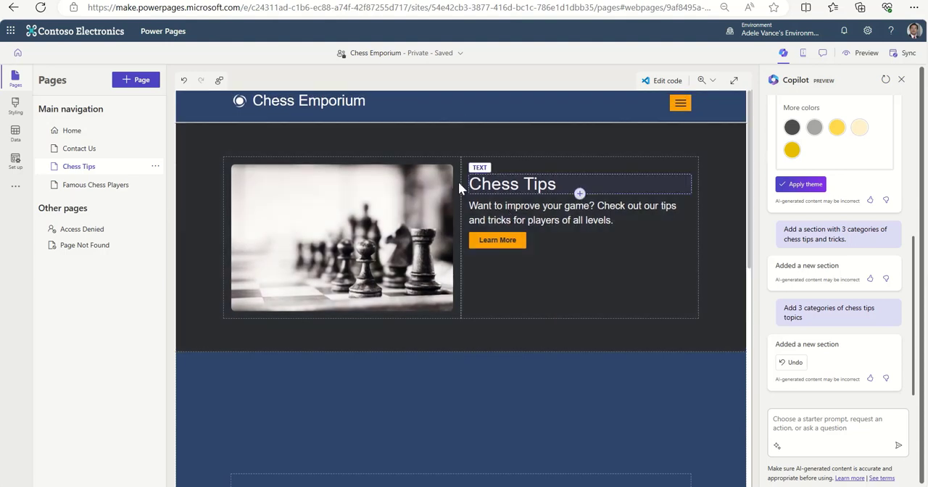
left_click(302, 142)
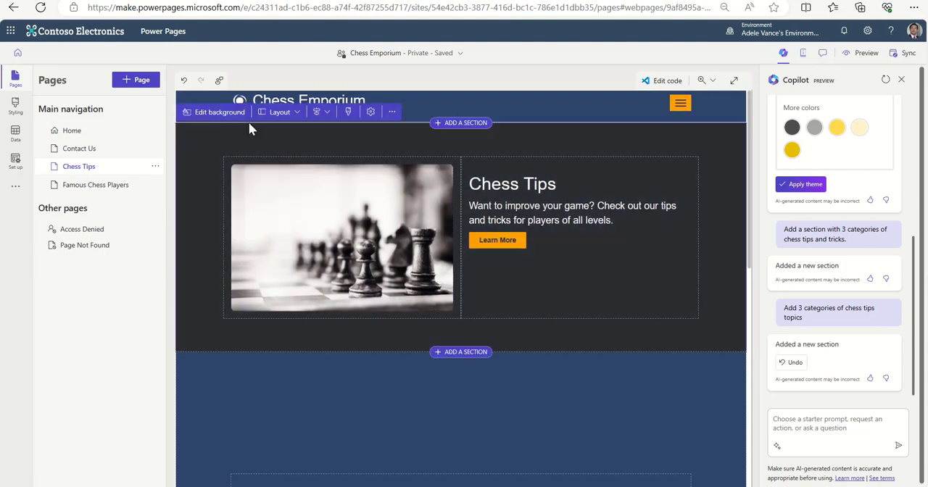
left_click(393, 113)
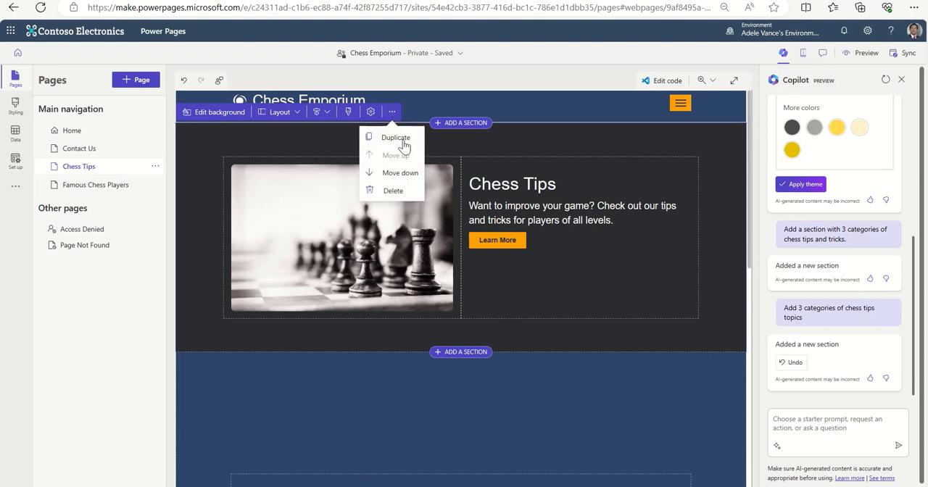
left_click(401, 190)
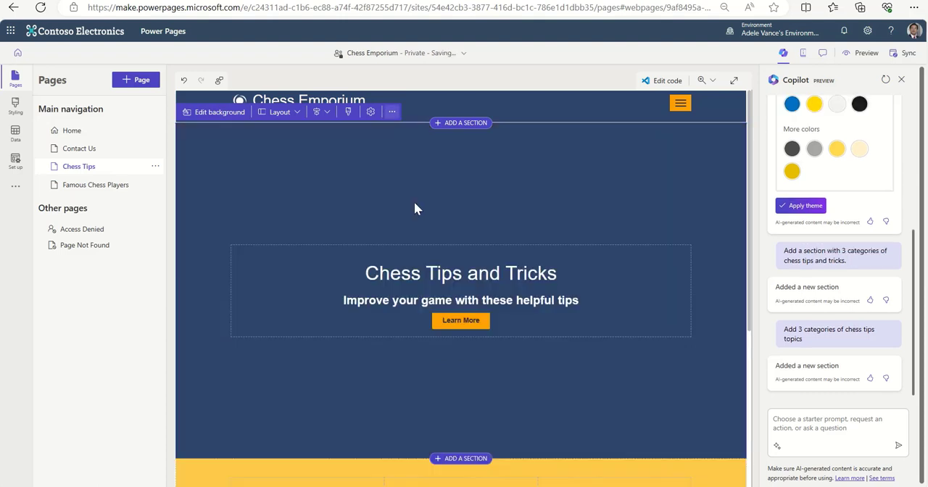
left_click(391, 113)
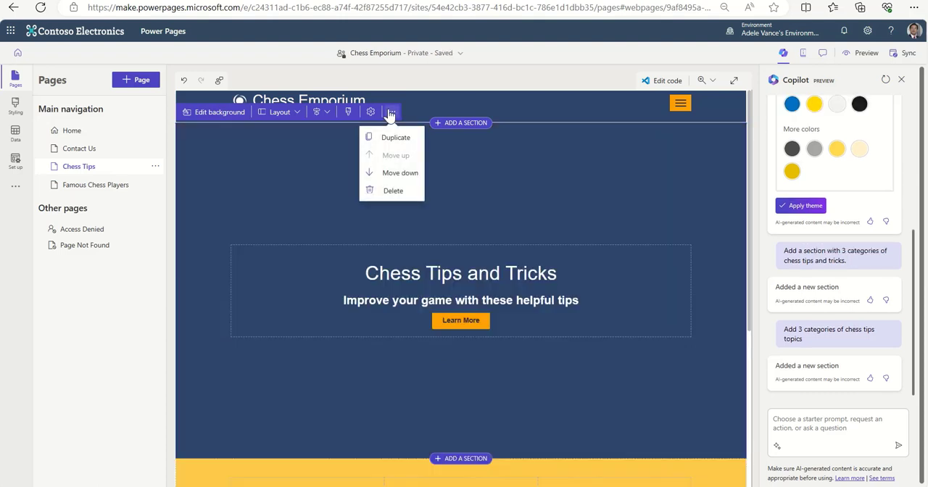
left_click(733, 317)
Have Copilot build a new page with the prompt "Create a page for Opening Strategies".
scroll(670, 294, "down", 4)
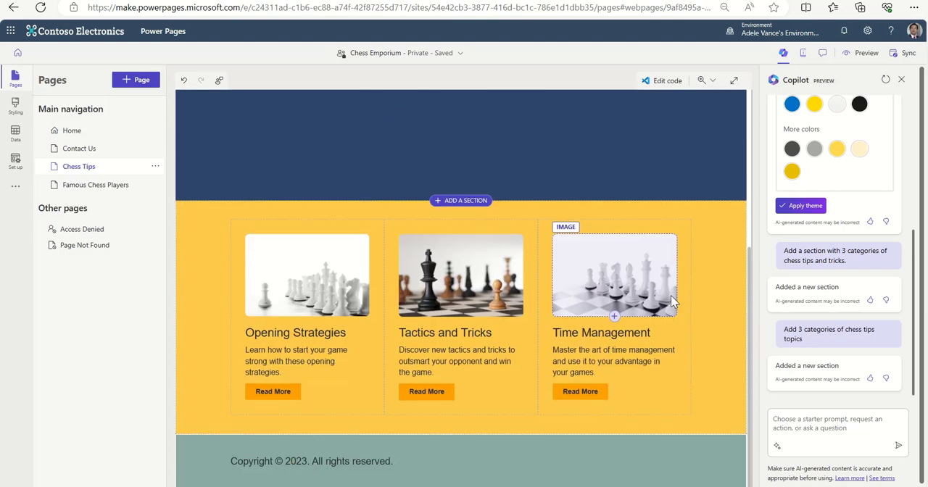
scroll(670, 296, "up", 4)
scroll(671, 296, "down", 4)
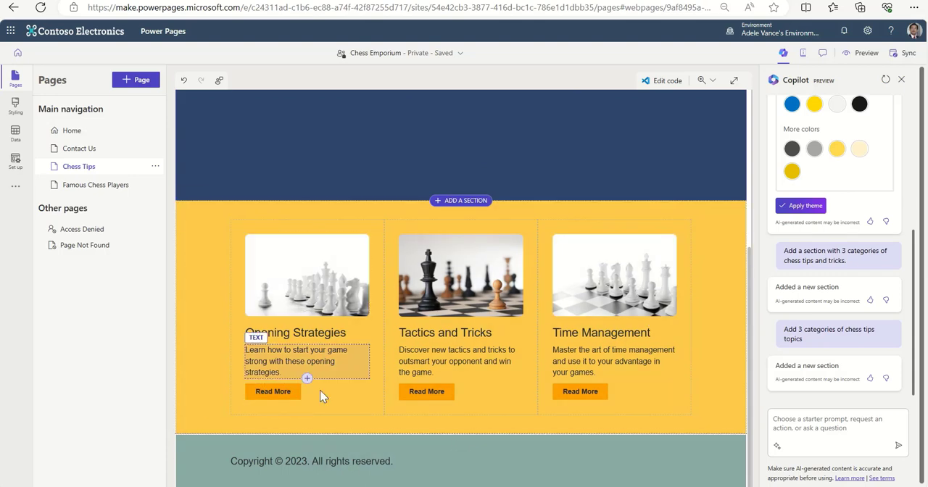
left_click(815, 432)
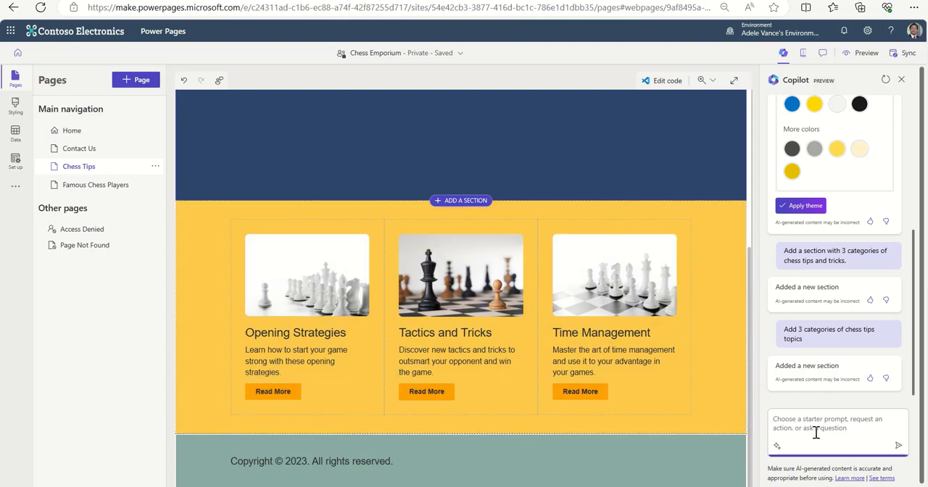
type("c")
key("BackSpace")
type("creat a")
key("BackSpace")
key("BackSpace")
type("e ")
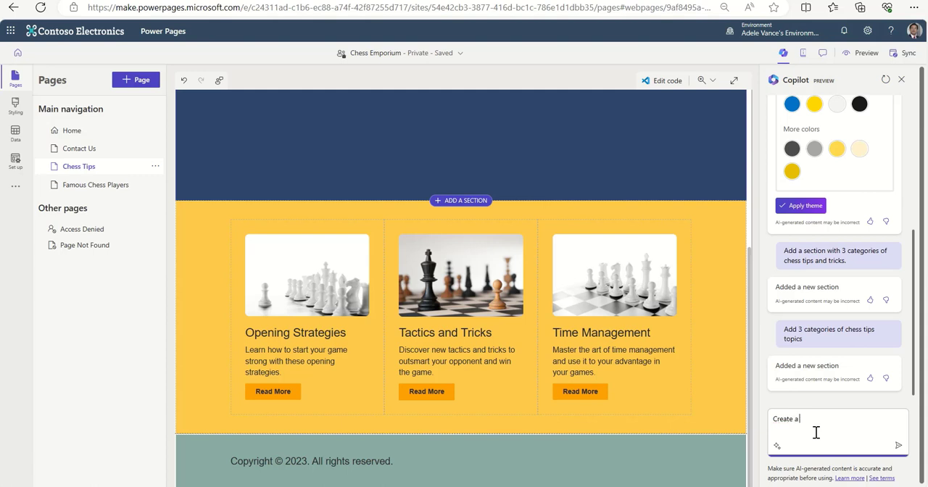
type("a page for Opening Strategies")
left_click(898, 445)
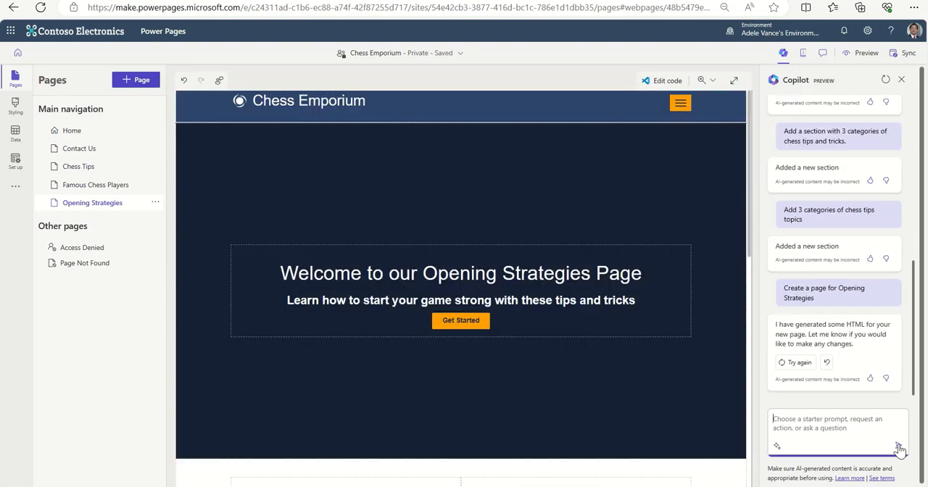
Delete the section with the basketball, golf and tennis columns from the Opening Strategies page.
scroll(625, 374, "down", 8)
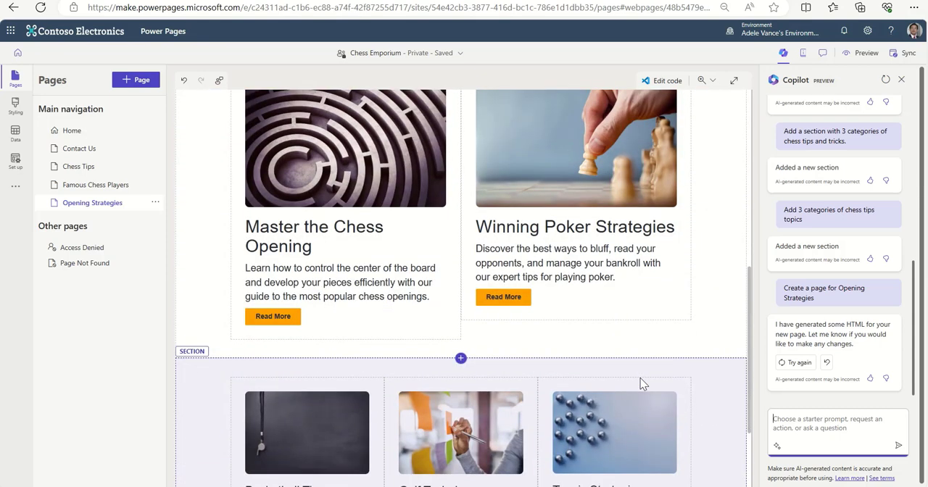
scroll(641, 385, "down", 2)
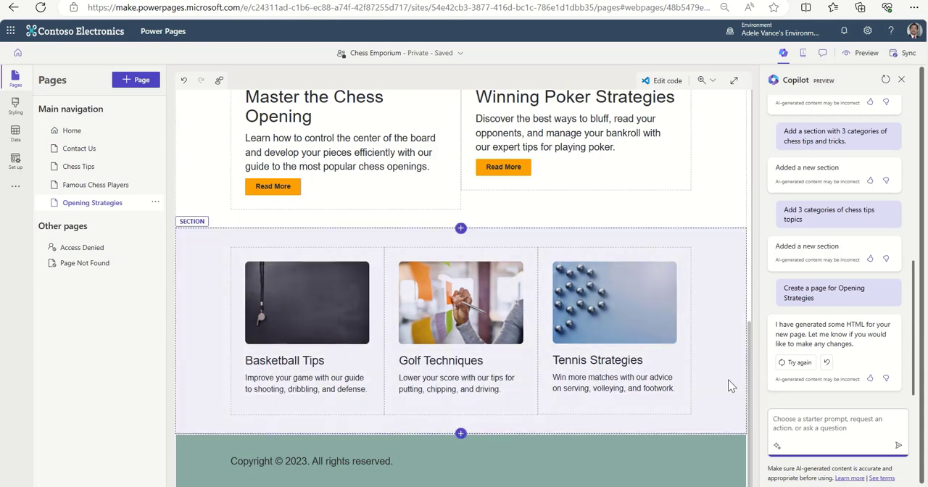
scroll(726, 386, "up", 2)
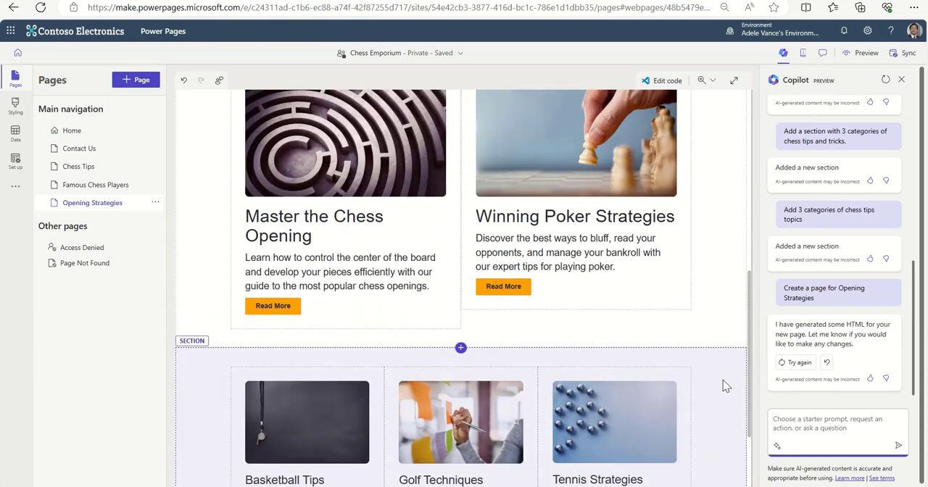
scroll(723, 384, "down", 2)
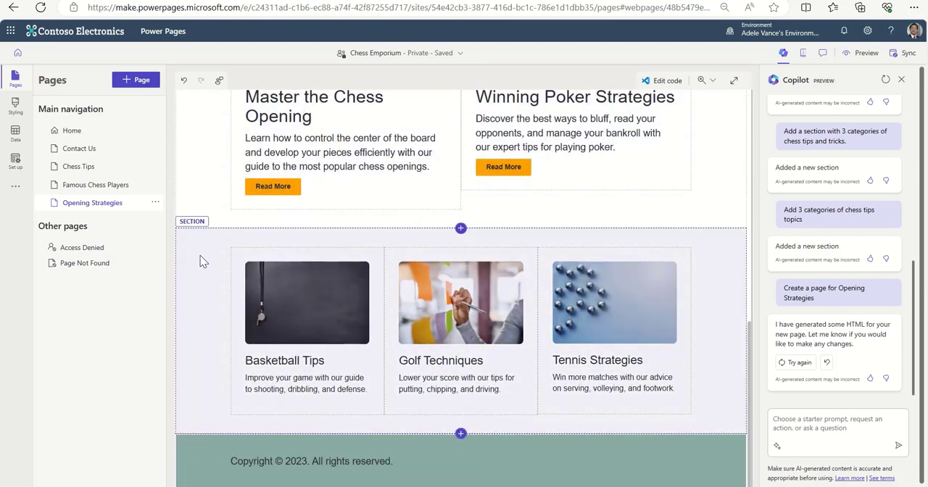
left_click(203, 262)
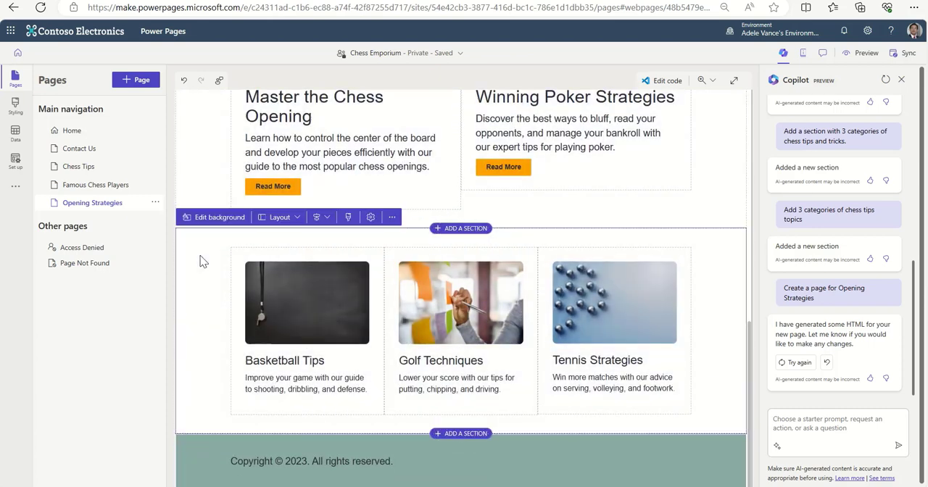
left_click(391, 219)
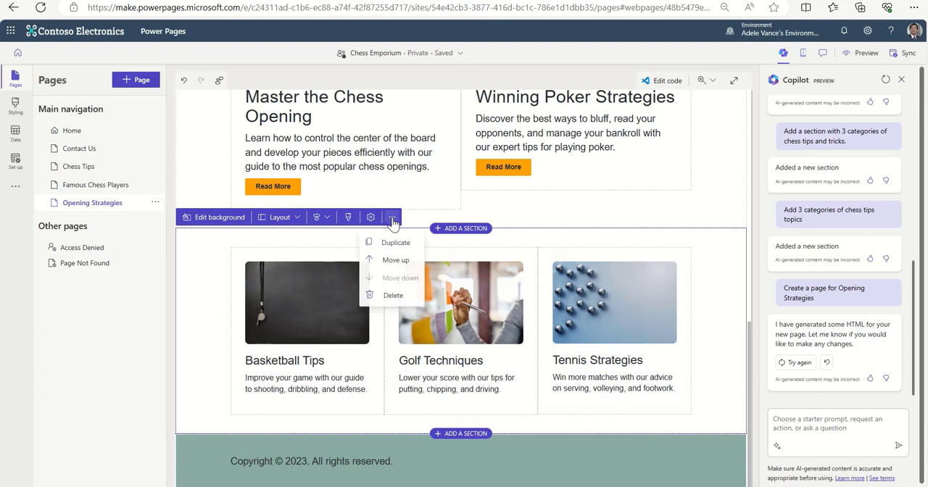
left_click(394, 297)
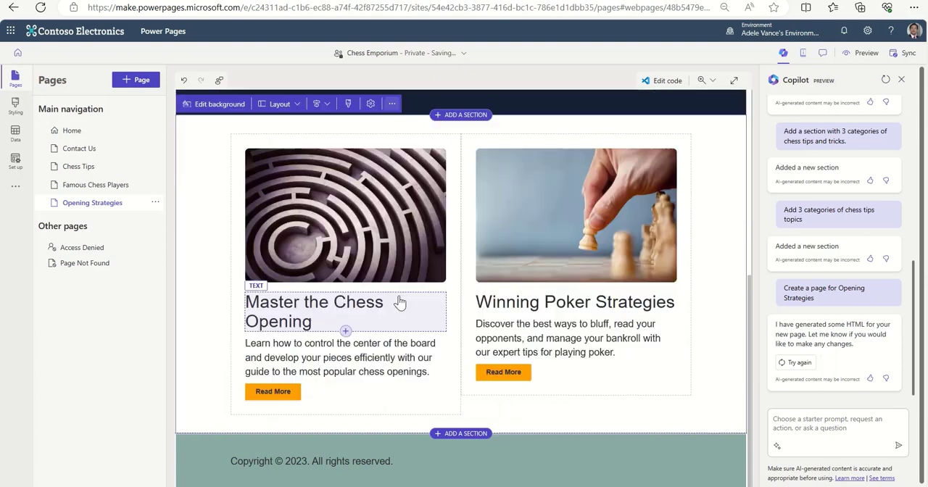
Replace the "Winning Poker Strategies" heading on the Opening Strategies page with "Opening Tricks".
scroll(737, 354, "up", 2)
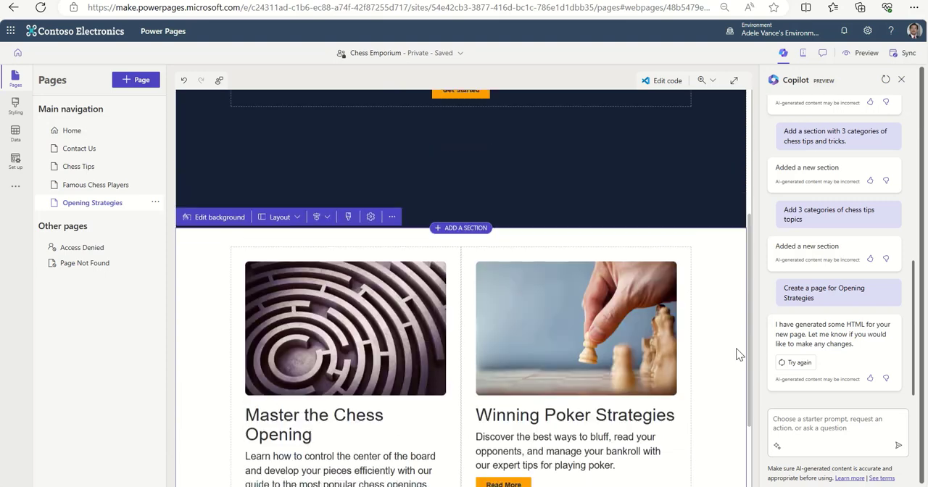
scroll(737, 354, "down", 2)
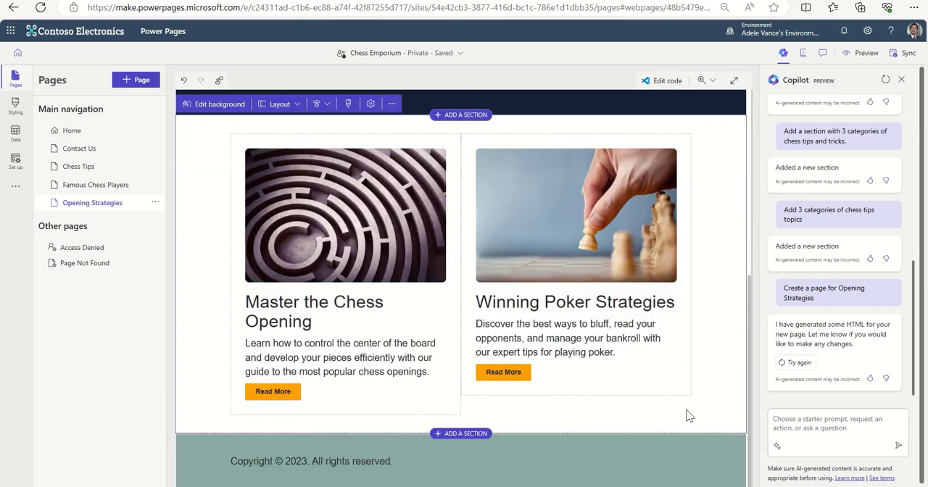
left_click(498, 308)
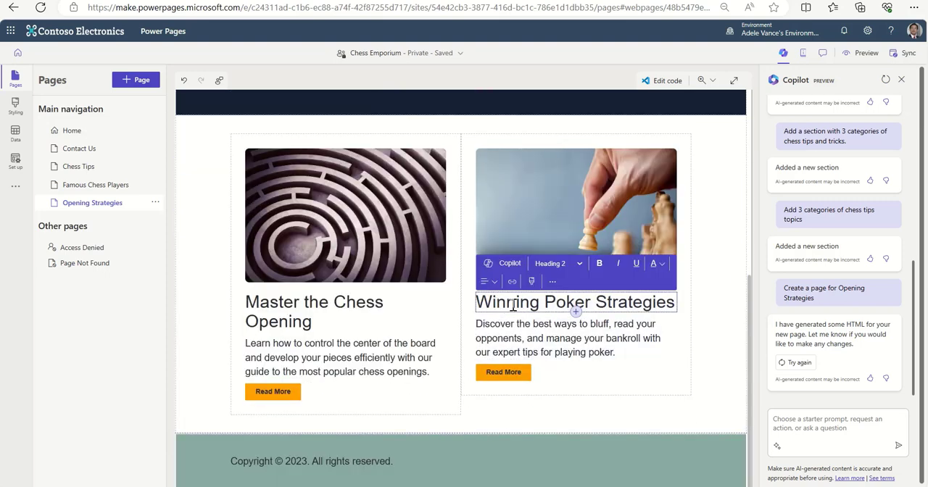
double_click(557, 305)
type("Opeb")
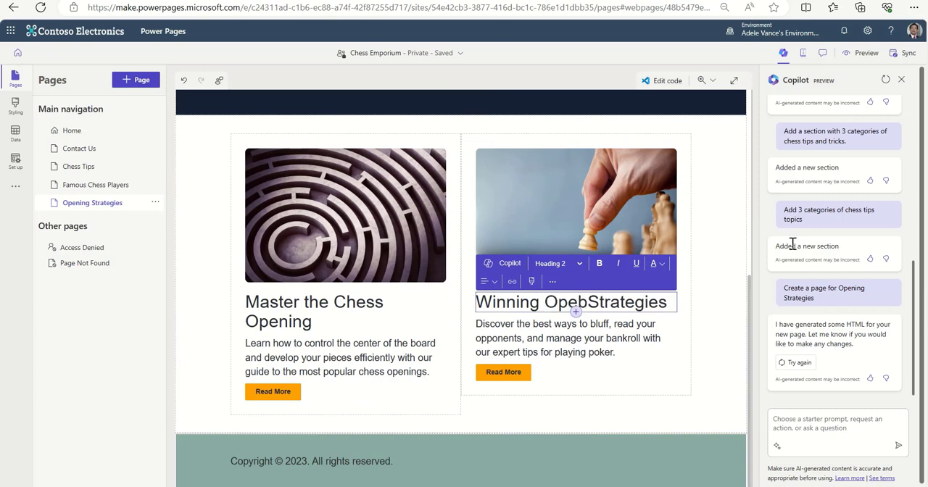
key("ctrl+a")
type("O")
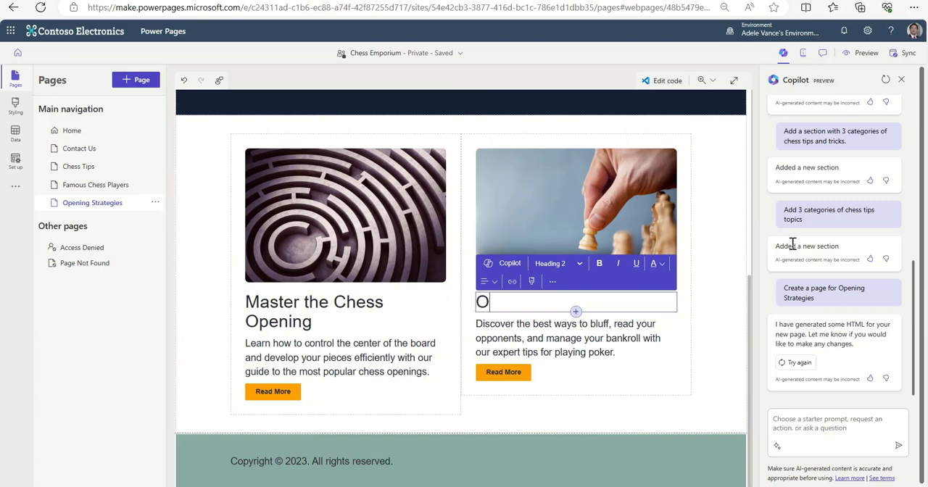
type("pening Tricks")
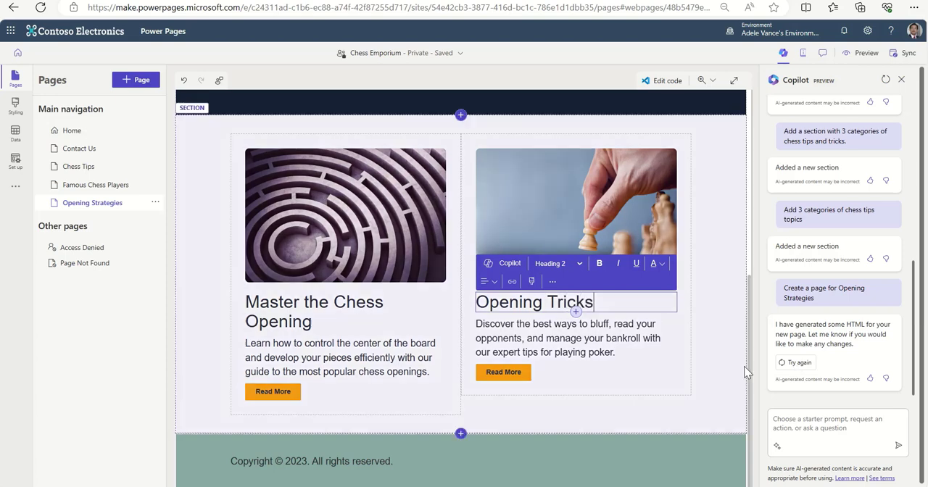
left_click(657, 372)
Look over the Opening Strategies page, and check the Home page sections including Chess Tips.
scroll(680, 364, "up", 6)
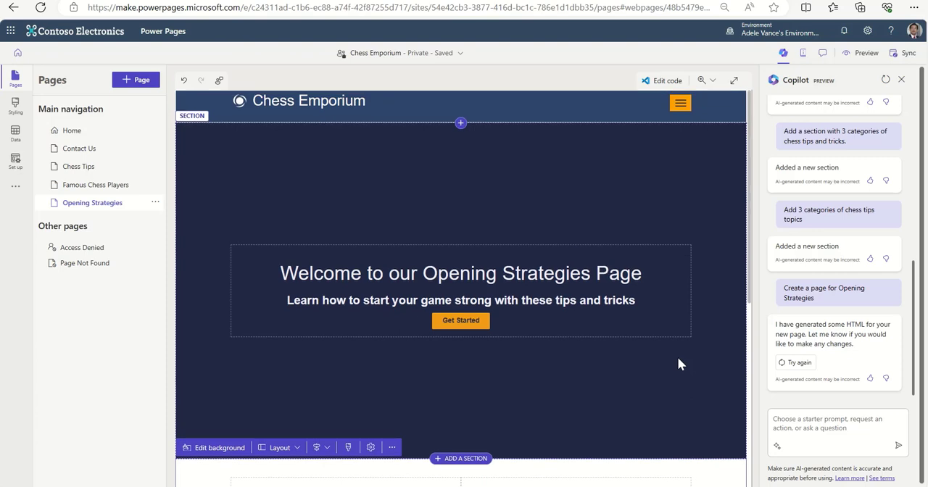
scroll(678, 364, "down", 3)
left_click(95, 137)
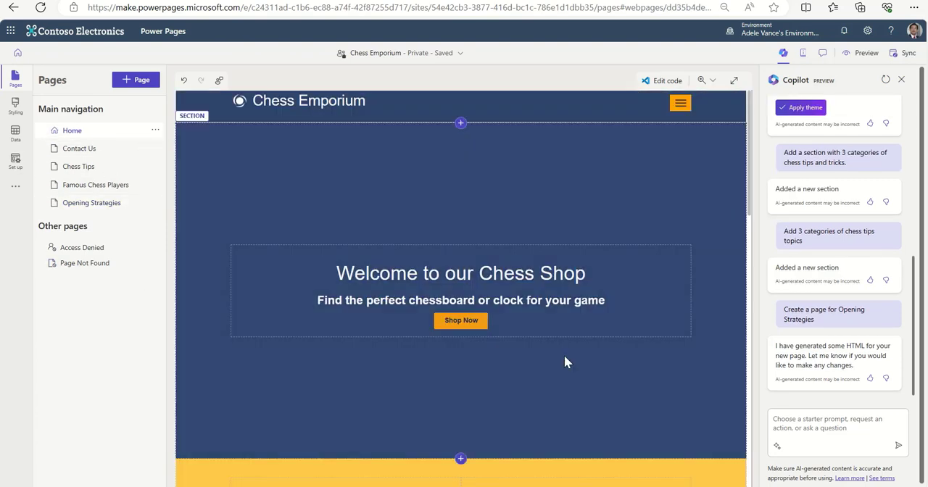
scroll(556, 317, "down", 10)
scroll(558, 317, "down", 3)
scroll(483, 335, "up", 4)
scroll(480, 338, "up", 1)
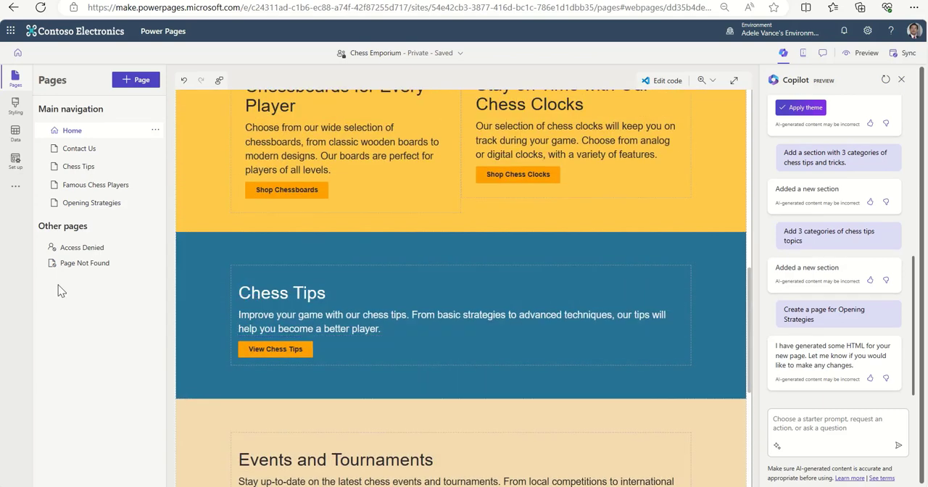
On the Chess Tips page, link the Read More button under Opening Strategies to the Opening Strategies page.
left_click(102, 168)
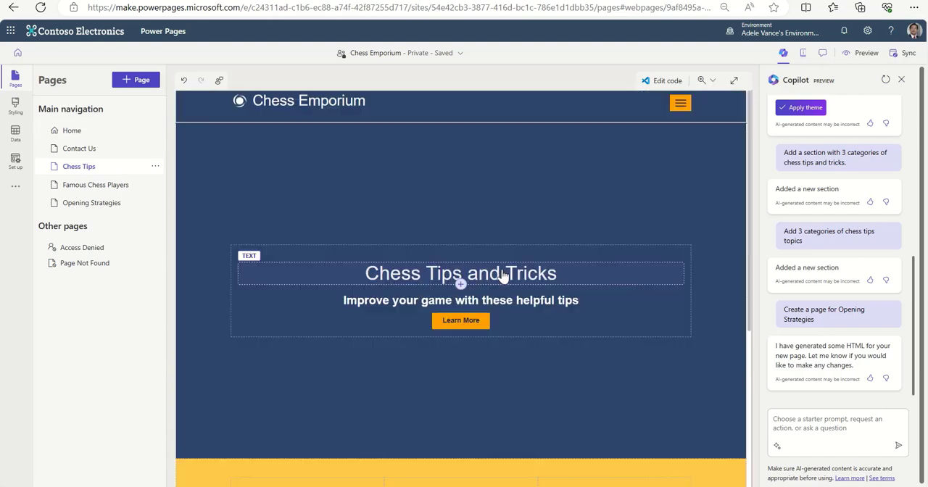
scroll(551, 283, "down", 4)
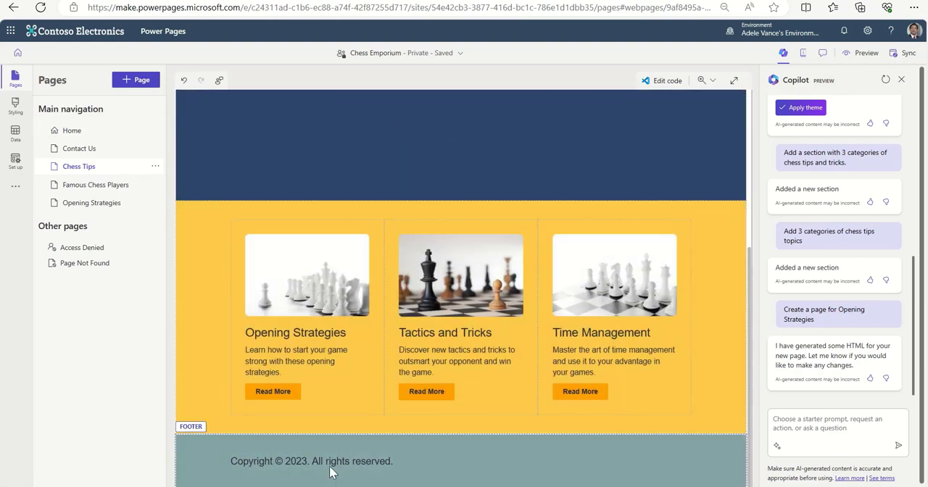
left_click(289, 398)
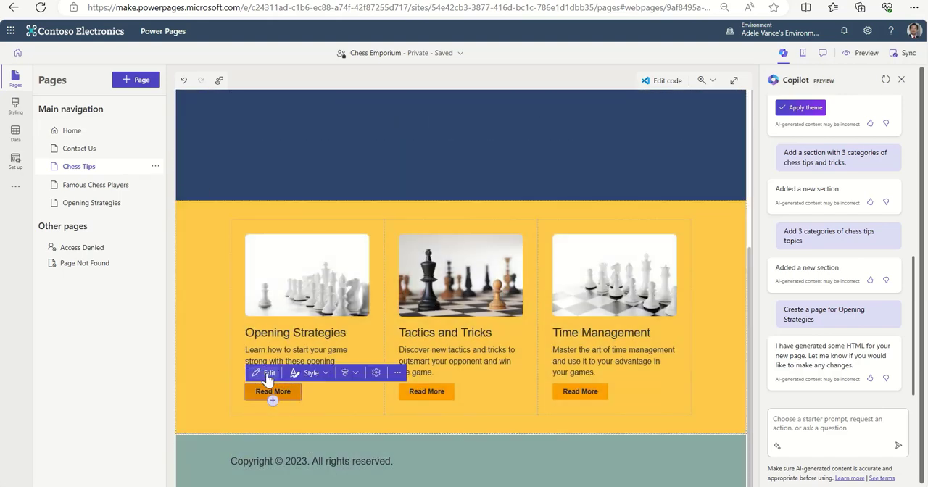
left_click(266, 373)
left_click(288, 298)
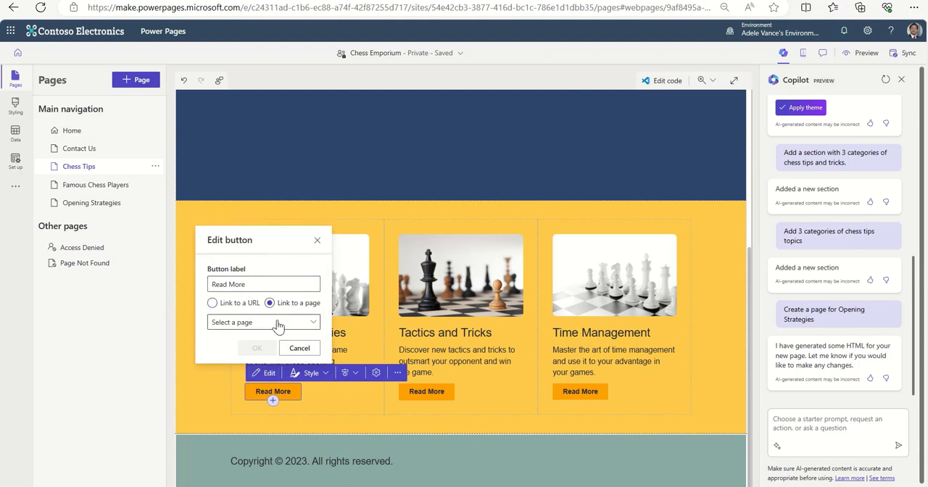
left_click(278, 322)
left_click(277, 412)
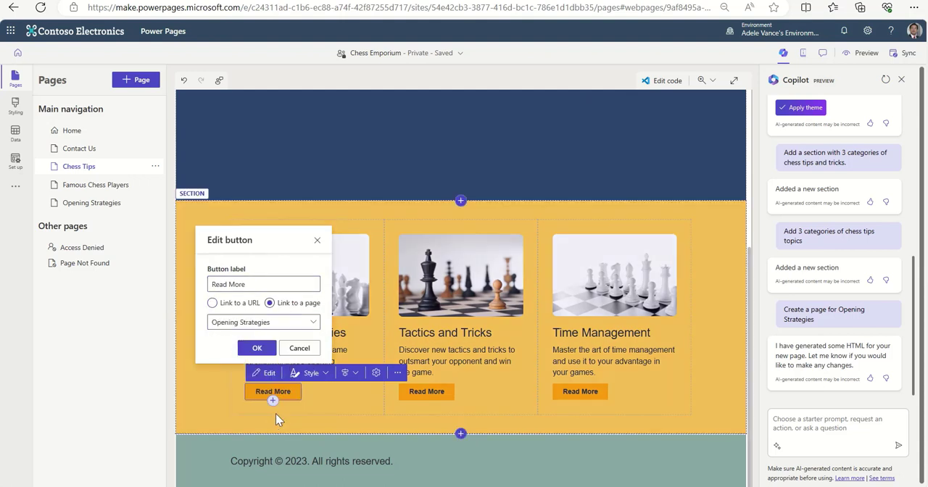
left_click(255, 346)
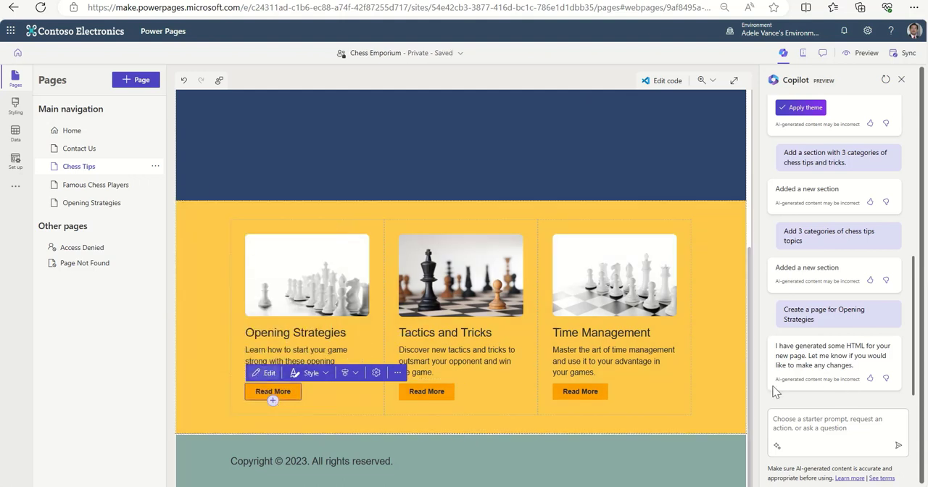
Return to the Home page and examine its chessboard and chess clock product sections.
scroll(727, 388, "up", 4)
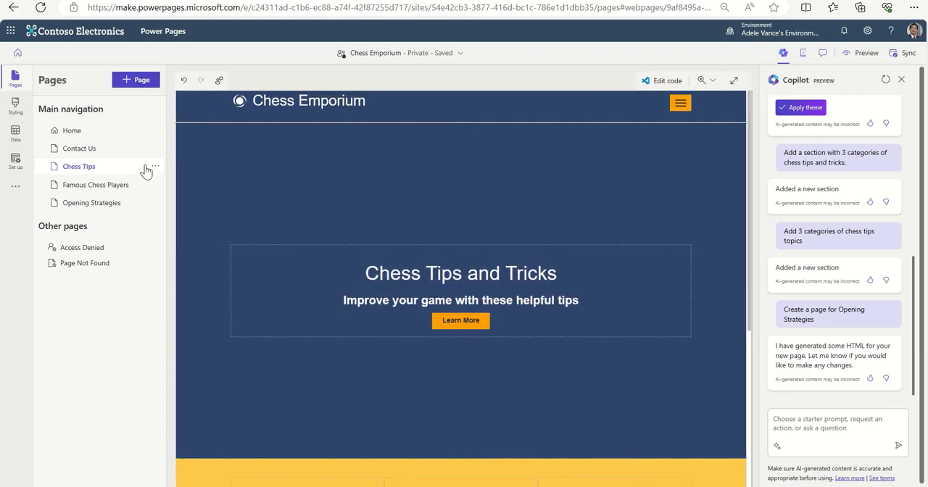
left_click(81, 133)
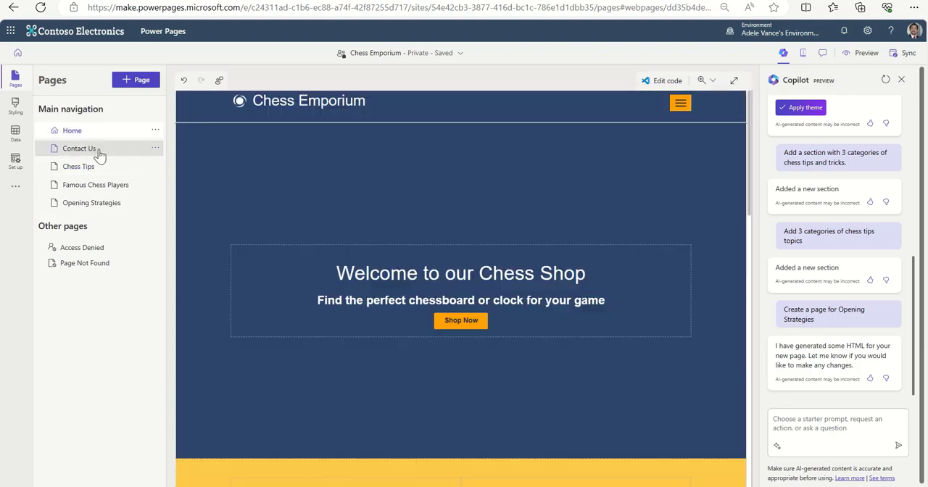
scroll(614, 283, "down", 4)
scroll(614, 283, "down", 3)
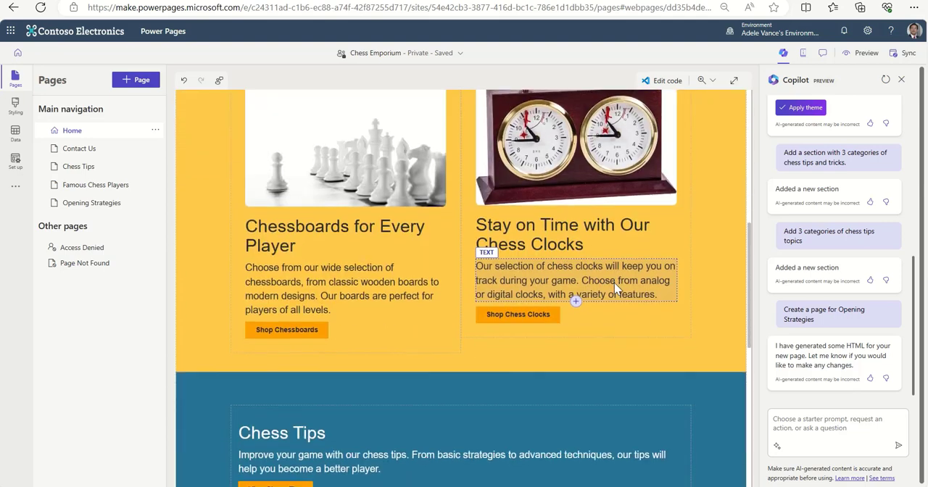
Examine the banner and the player profile sections of the Famous Chess Players page.
left_click(113, 190)
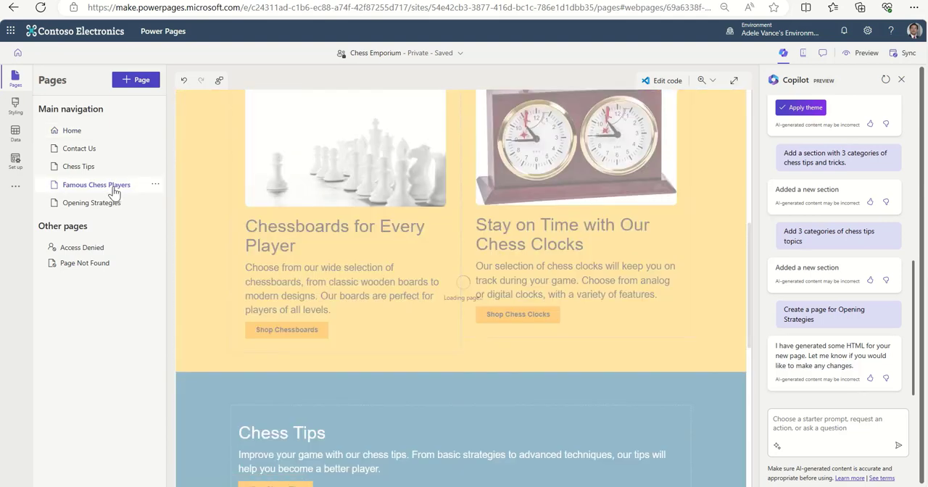
scroll(611, 300, "down", 3)
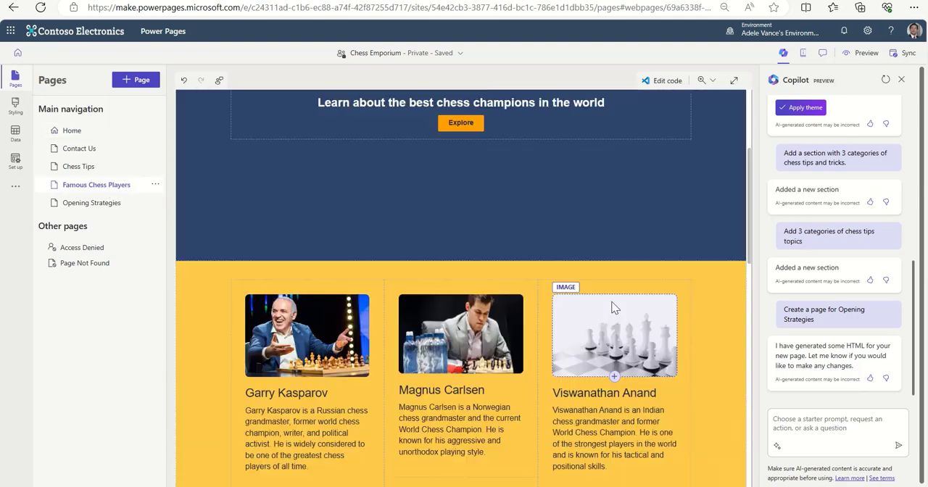
scroll(613, 307, "up", 2)
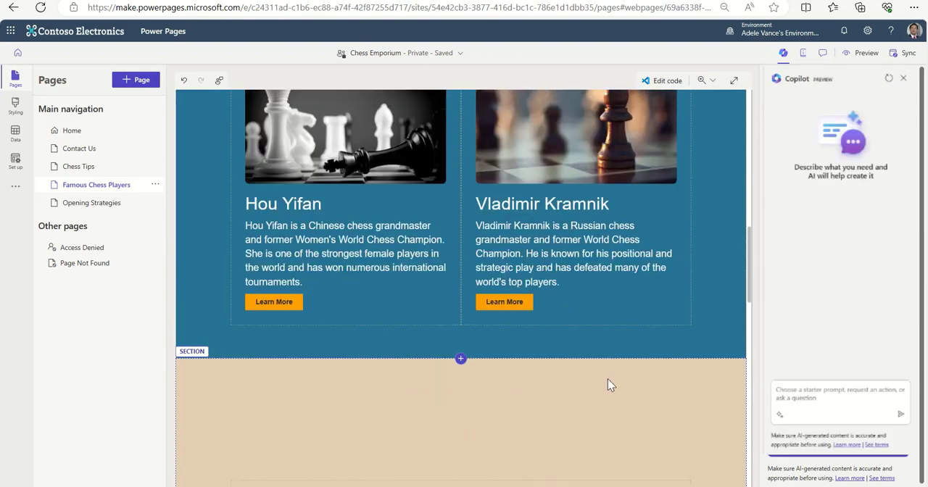
scroll(608, 379, "up", 4)
scroll(608, 385, "up", 3)
scroll(608, 384, "down", 6)
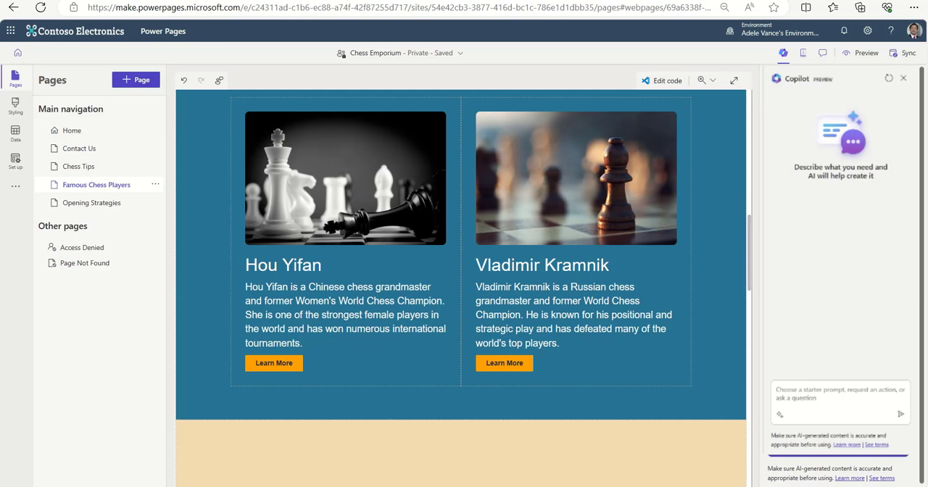
scroll(601, 364, "up", 5)
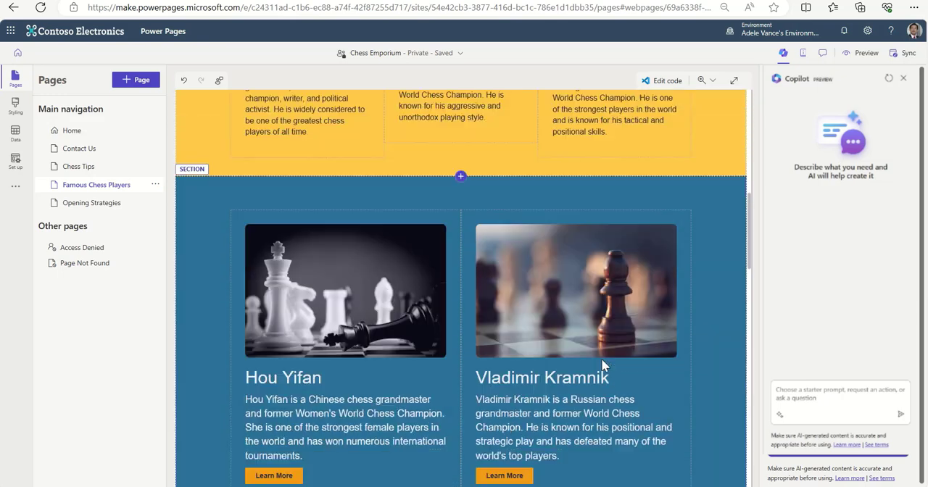
scroll(602, 365, "up", 3)
scroll(602, 365, "down", 4)
scroll(601, 358, "down", 3)
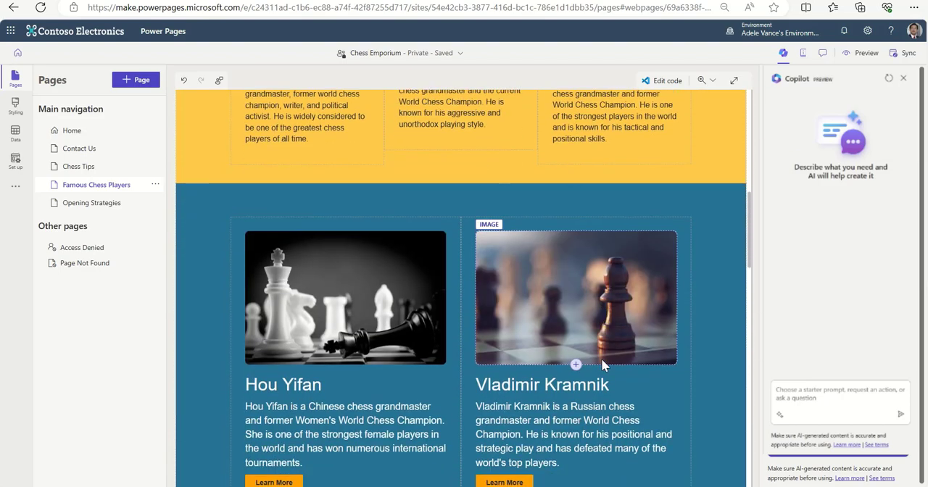
scroll(601, 358, "up", 2)
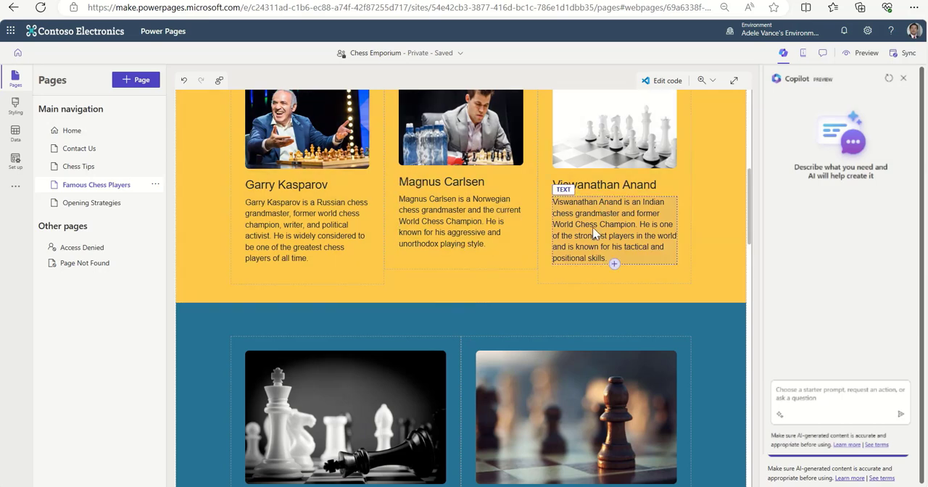
scroll(595, 228, "down", 2)
scroll(597, 229, "up", 8)
Add a one-column section between the Famous Chess Players banner and the three-player profile section.
scroll(488, 336, "down", 2)
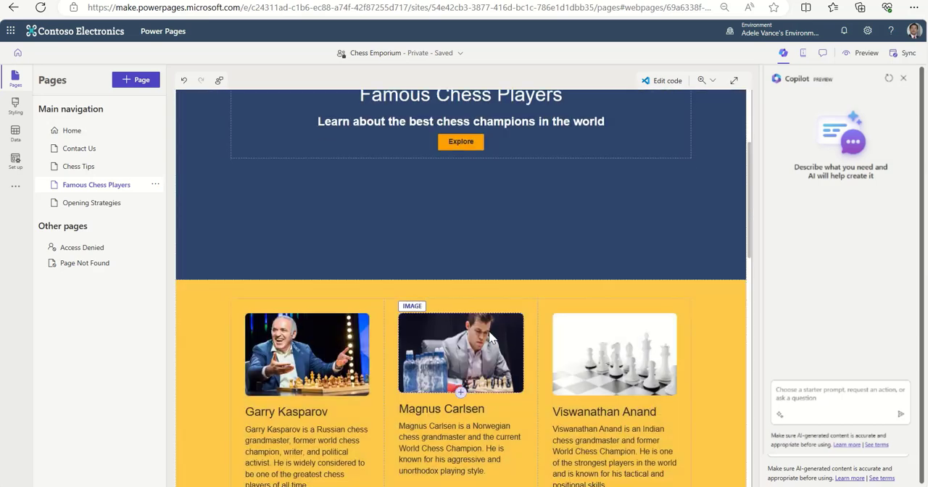
left_click(440, 282)
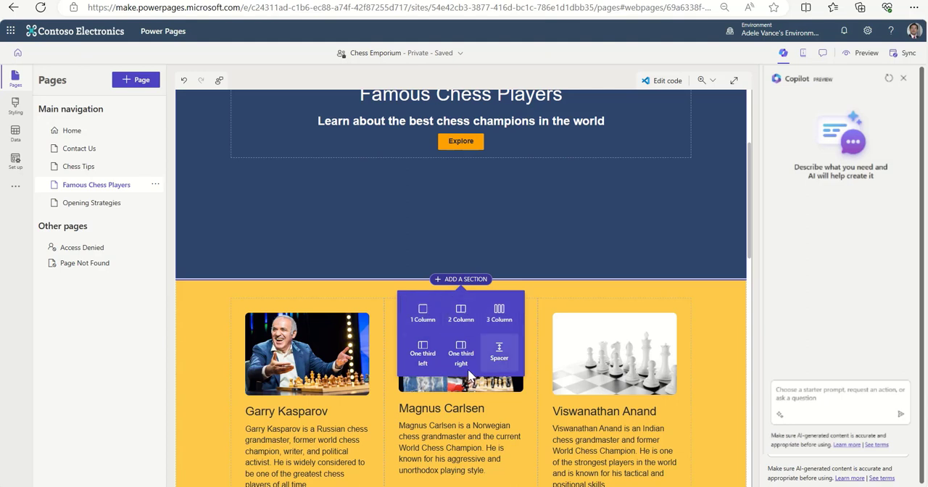
left_click(422, 312)
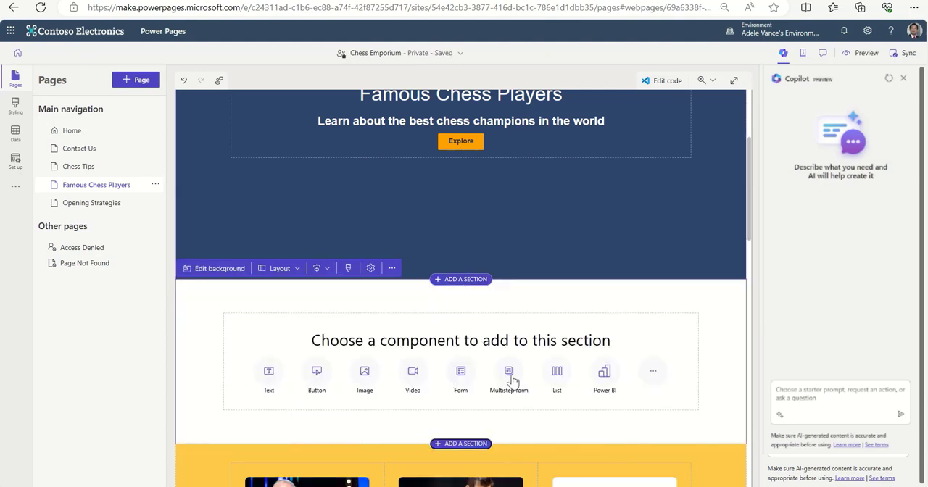
Insert the YouTube video "2023 Sinquefield Cup: Round 9 & Playoff" into the new section below the Famous Chess Players banner.
left_click(412, 373)
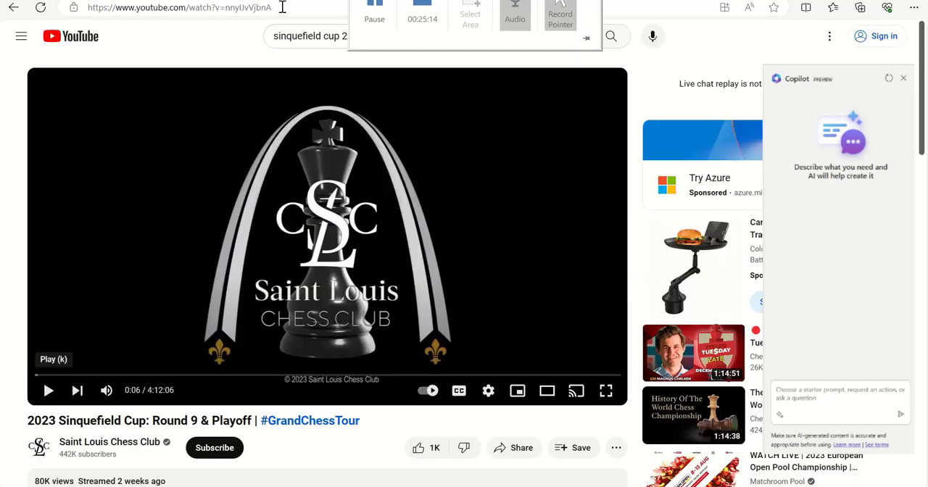
left_click(282, 8)
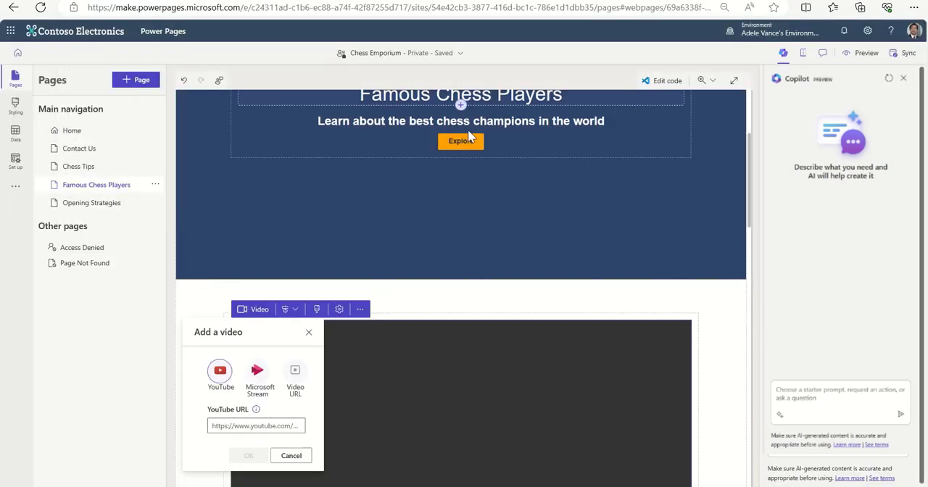
left_click(269, 422)
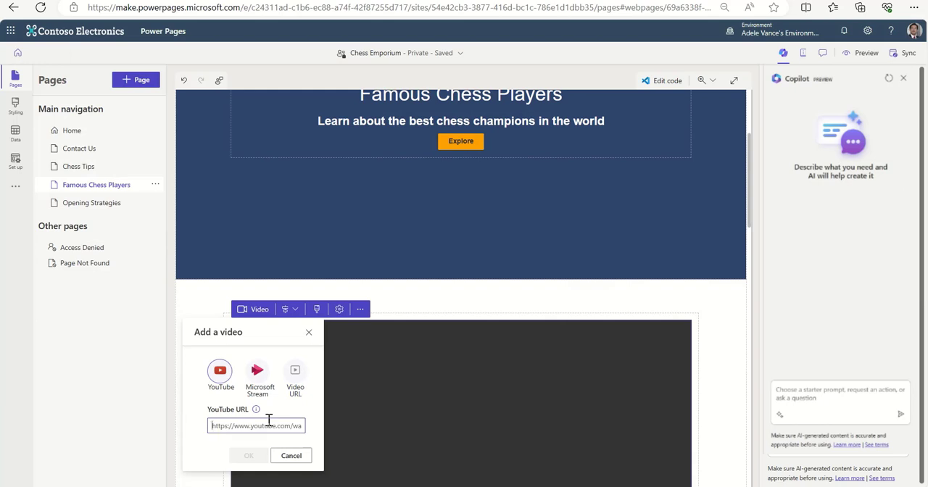
key("ctrl+v")
left_click(250, 455)
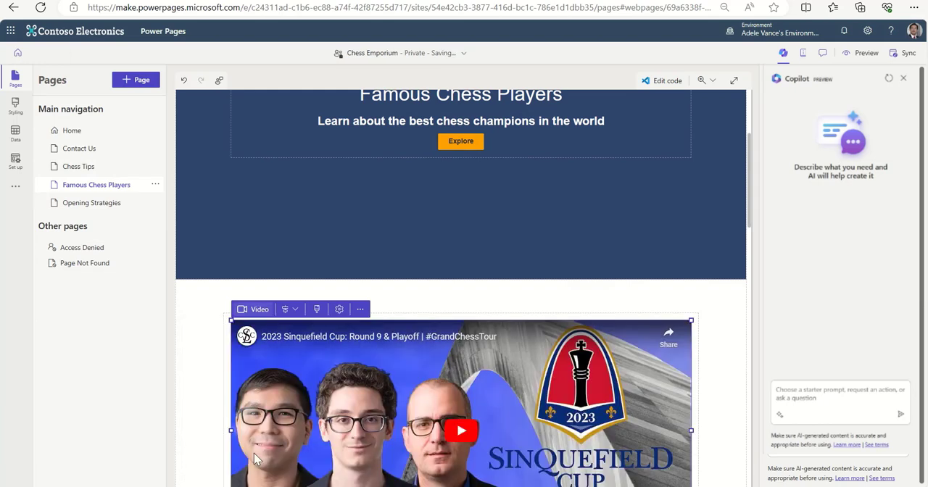
scroll(733, 346, "down", 2)
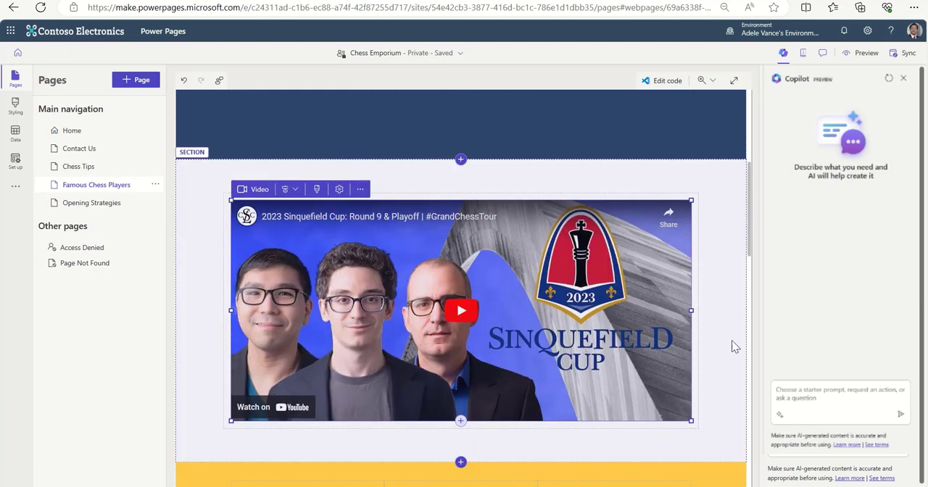
scroll(731, 340, "up", 4)
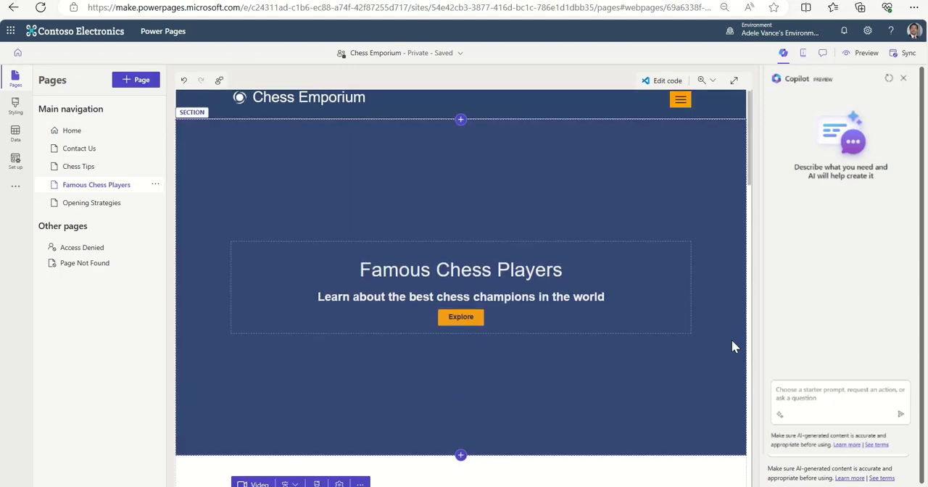
scroll(732, 341, "down", 2)
scroll(732, 340, "down", 4)
scroll(731, 340, "up", 1)
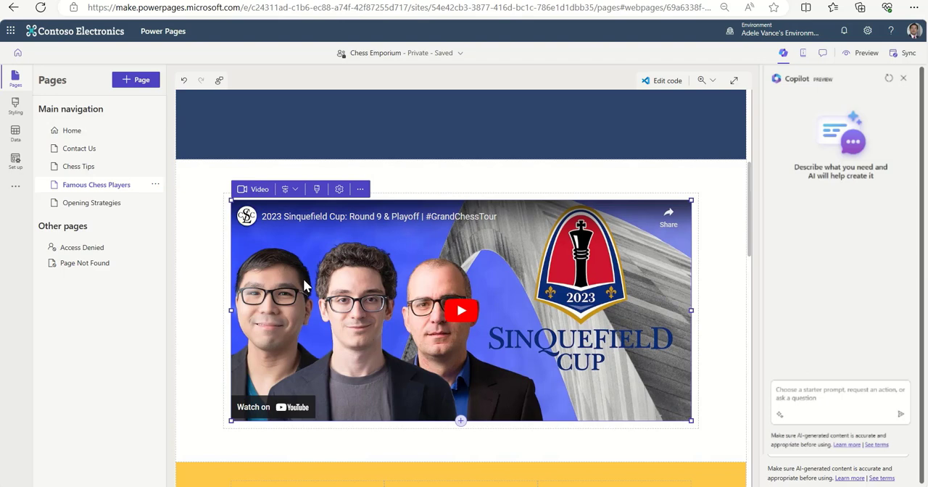
Enable autoplay and looping for the embedded video.
left_click(339, 190)
left_click(389, 301)
left_click(388, 323)
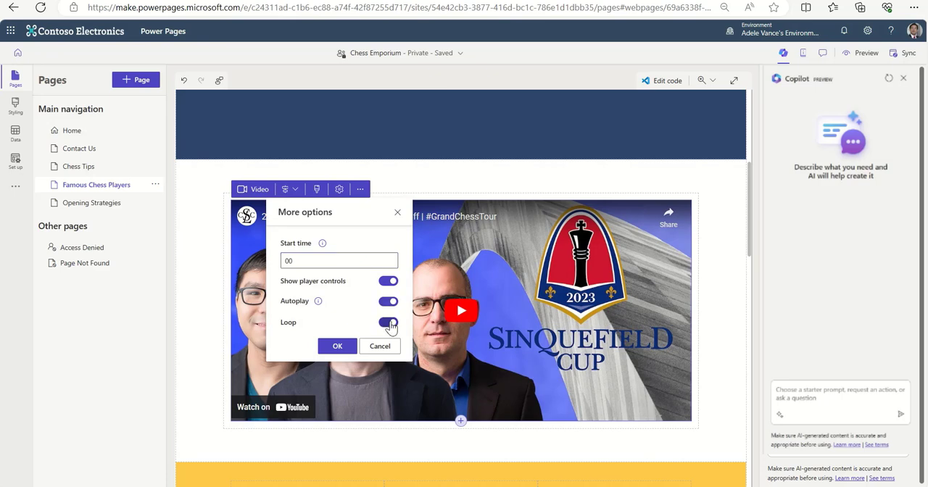
left_click(336, 347)
Give the video a 20 px shadow and a 28 px corner radius.
left_click(317, 191)
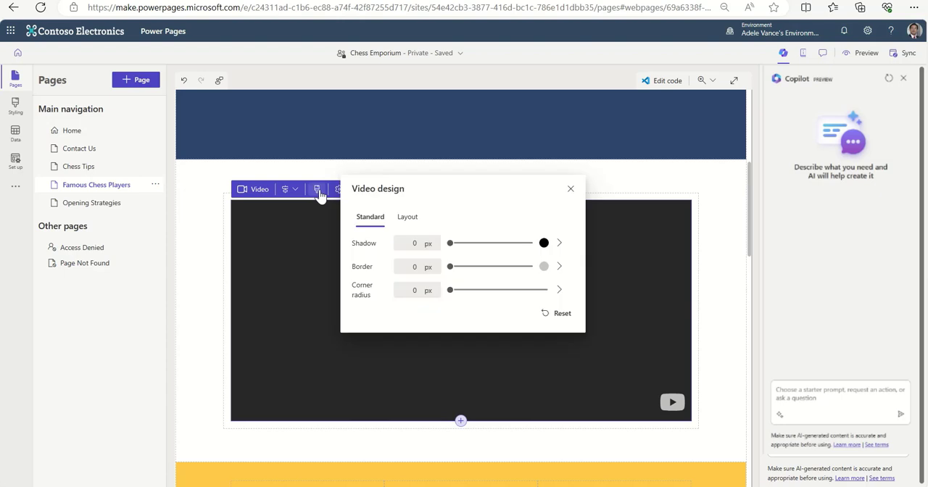
left_click_drag(449, 248, 469, 249)
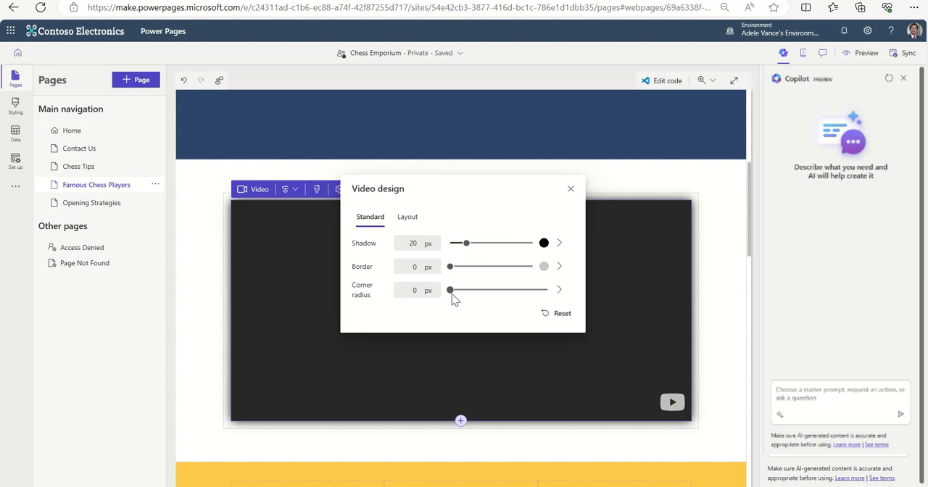
left_click_drag(450, 292, 478, 290)
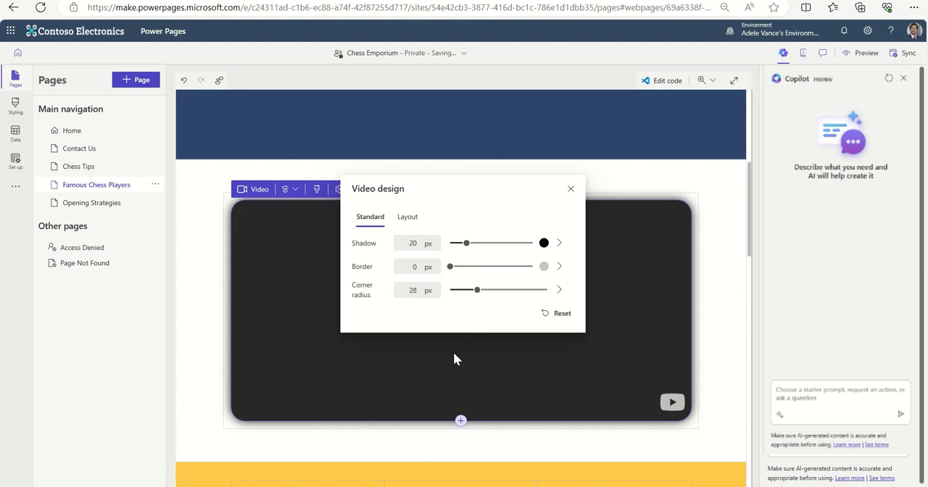
left_click(570, 190)
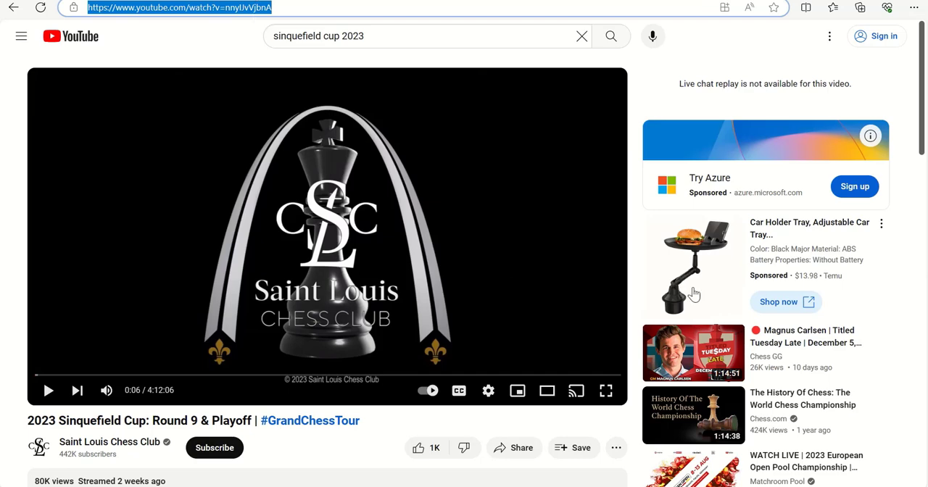
Replace the unavailable video with the YouTube video "Magnus Carlsen | Titled Tuesday Late | December 5, 2023 | chesscom".
mouse_move(685, 354)
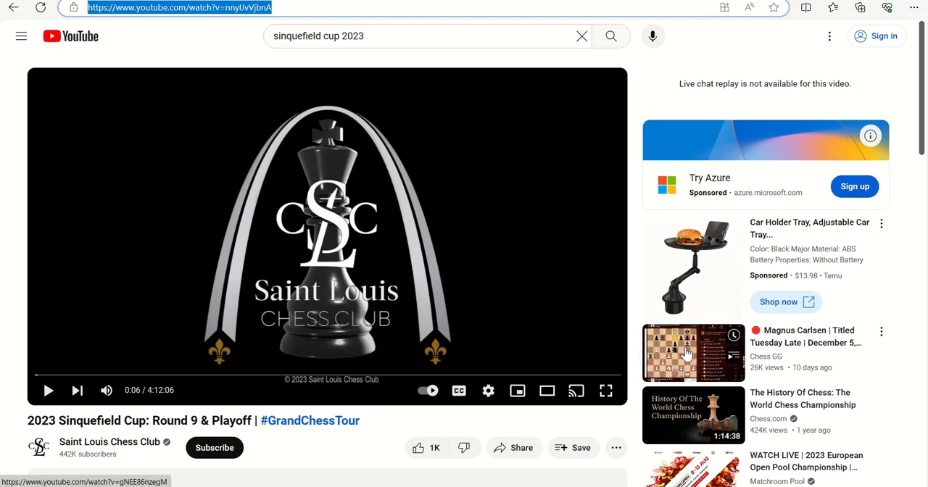
left_click(686, 354)
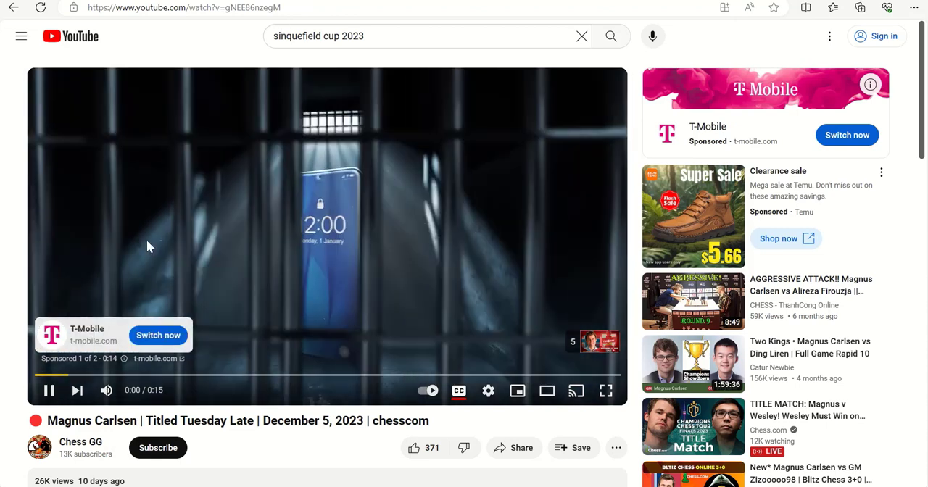
left_click(287, 7)
right_click(287, 9)
left_click(322, 125)
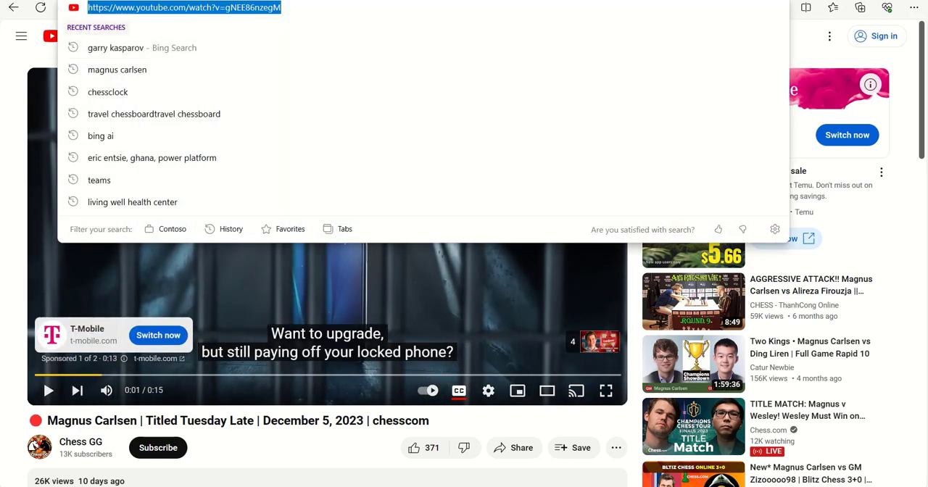
key("alt+Tab")
left_click(246, 193)
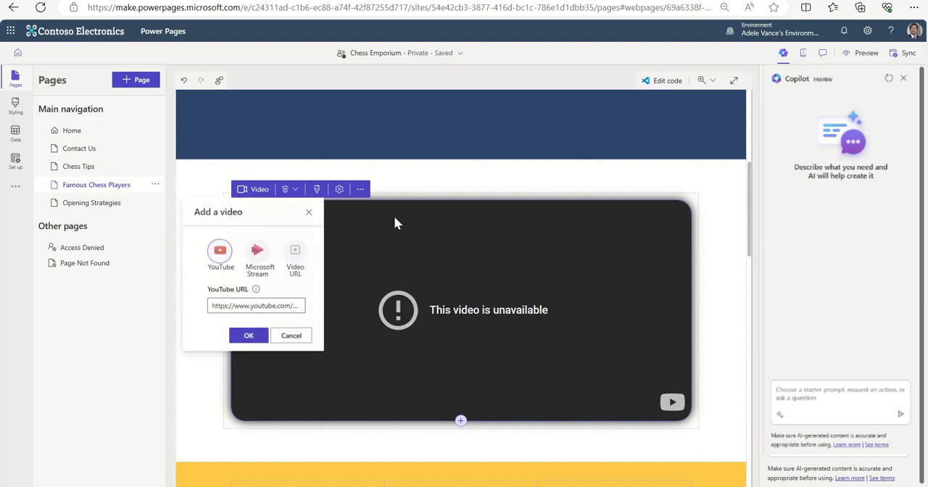
left_click(248, 335)
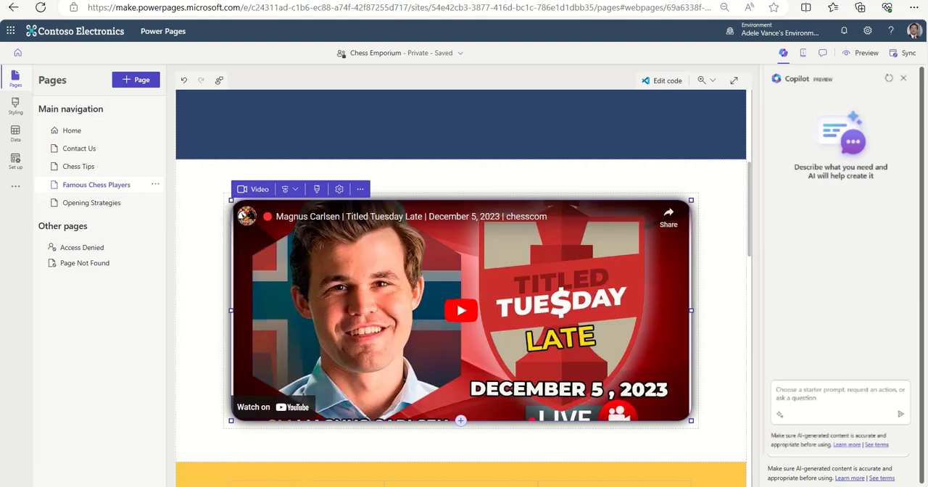
Preview the site at desktop size and examine the Famous Chess Players page's video, player profiles and remaining sections.
left_click(863, 56)
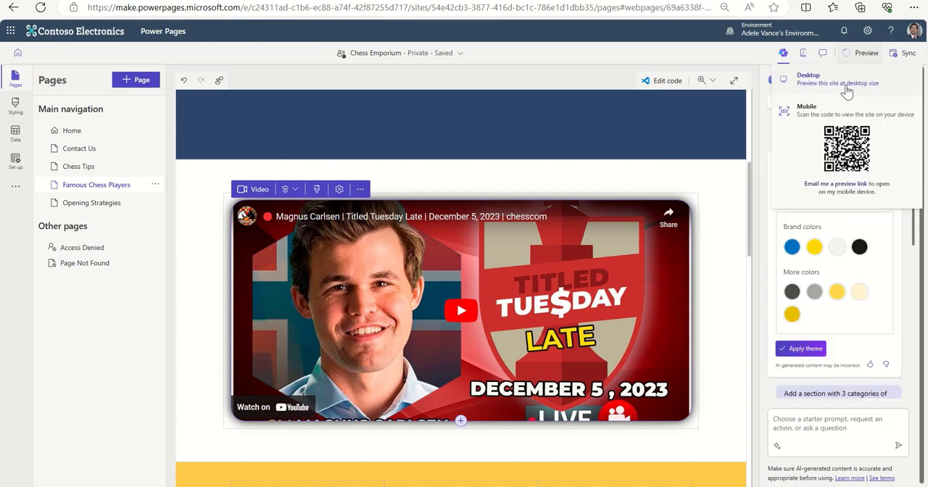
left_click(801, 65)
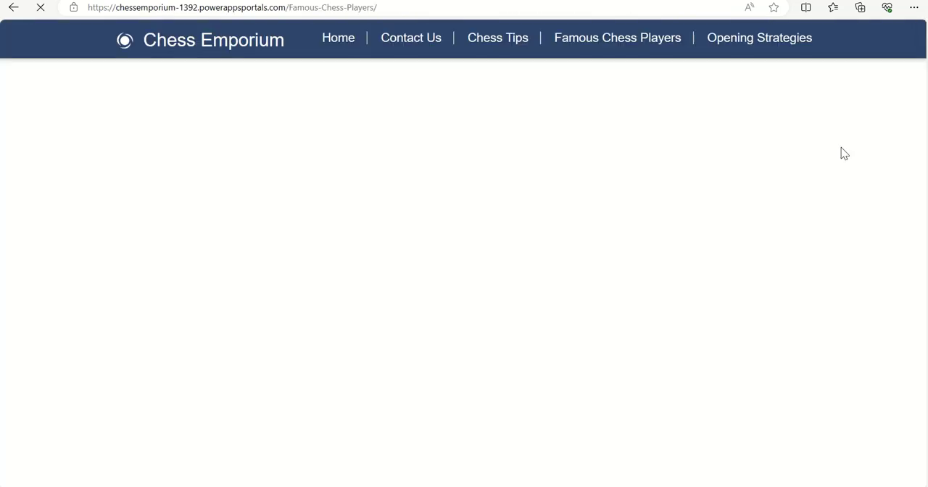
scroll(694, 143, "down", 6)
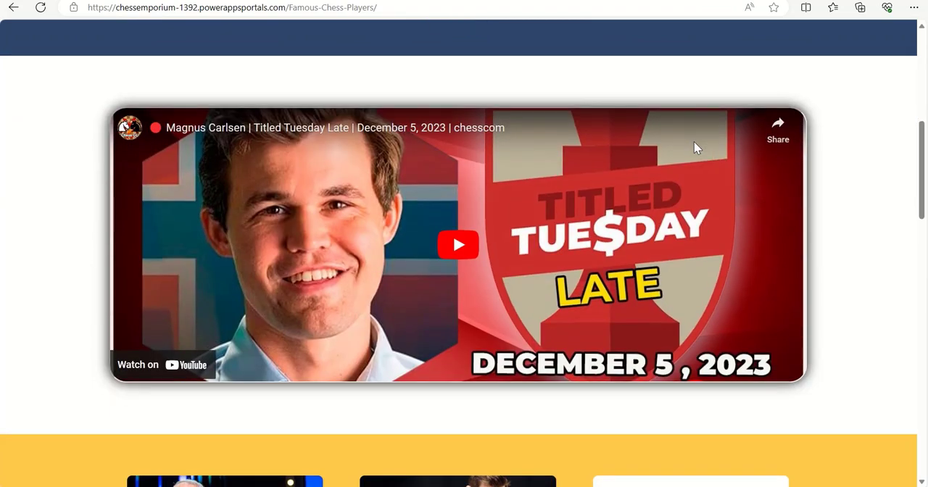
scroll(694, 143, "down", 3)
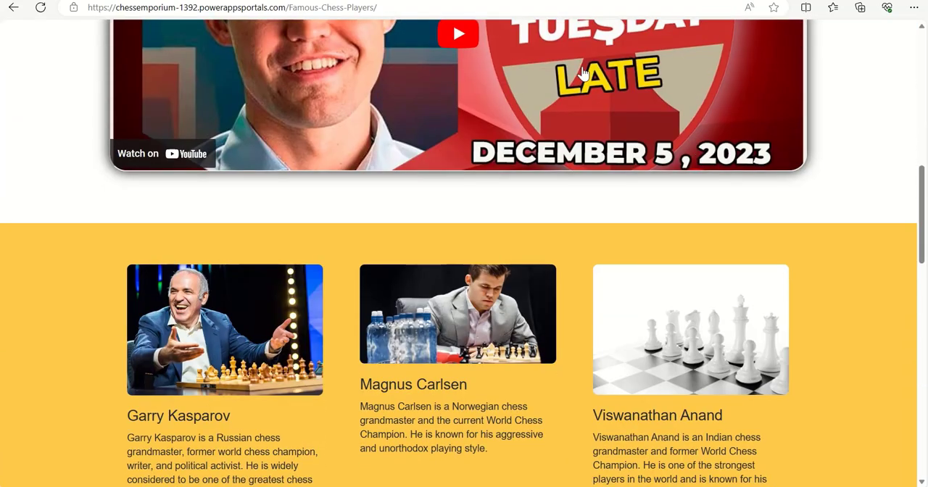
scroll(534, 134, "up", 2)
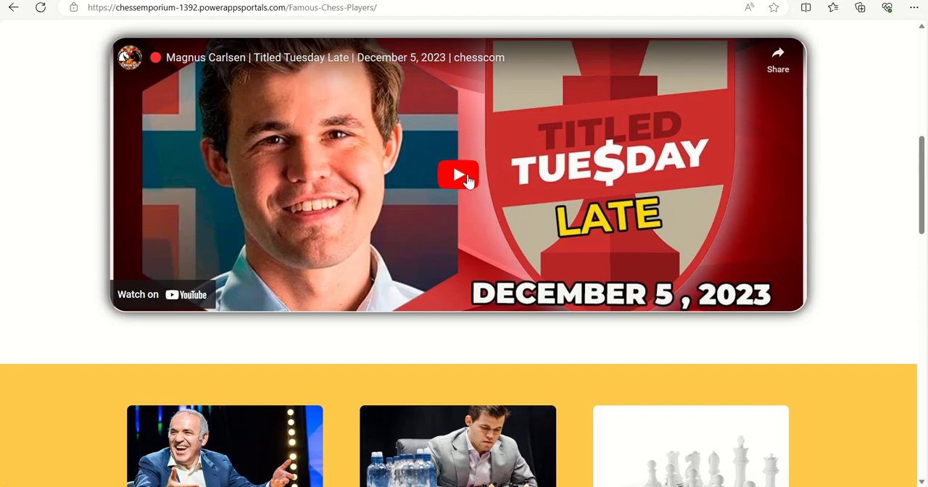
scroll(547, 201, "down", 3)
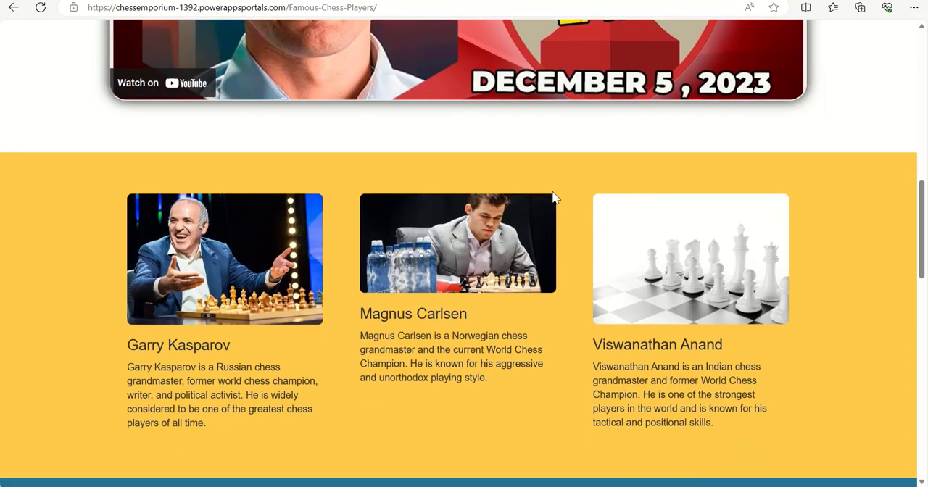
scroll(554, 196, "down", 2)
scroll(556, 190, "down", 8)
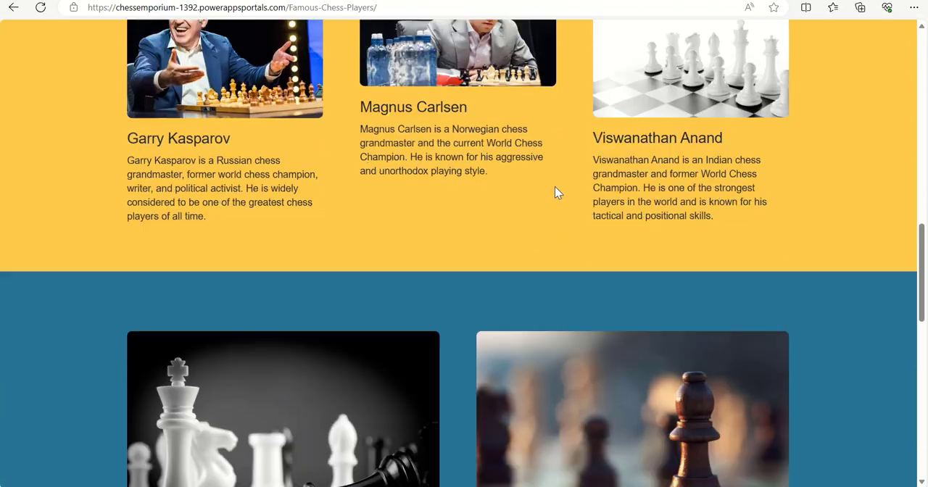
scroll(559, 191, "down", 3)
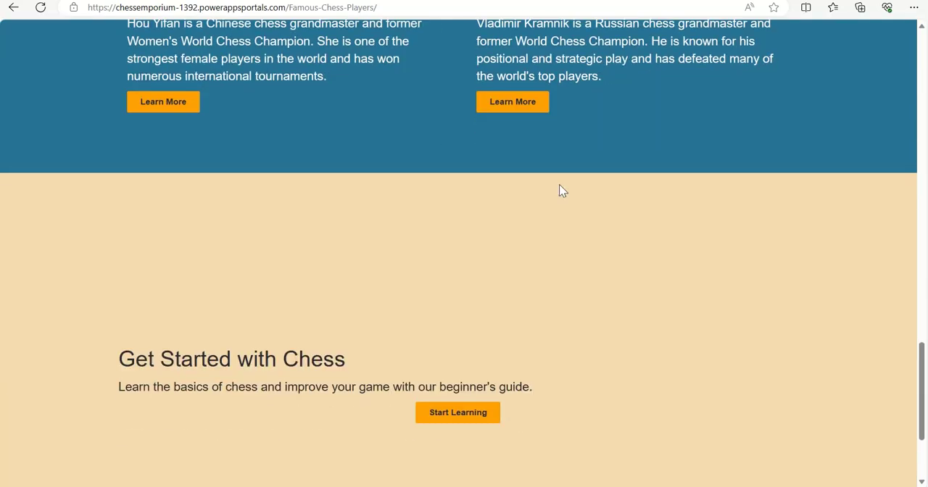
scroll(559, 190, "up", 5)
scroll(564, 180, "up", 10)
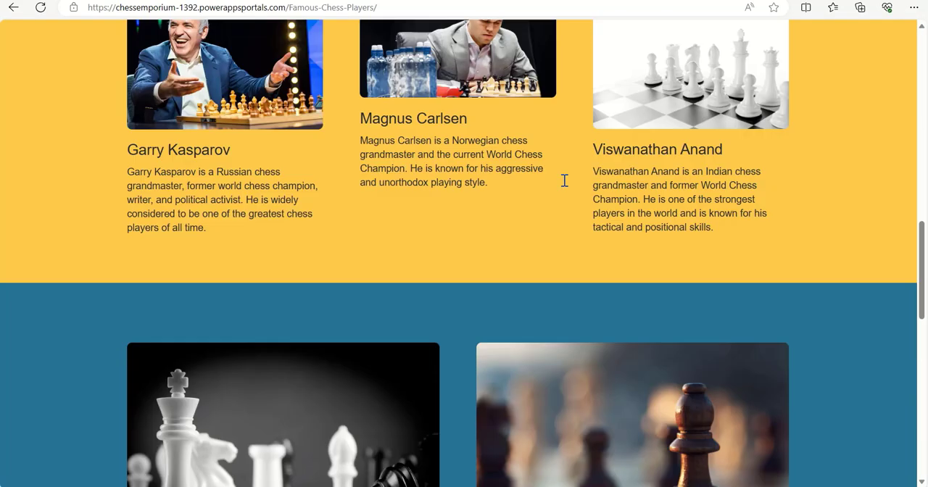
scroll(568, 177, "up", 2)
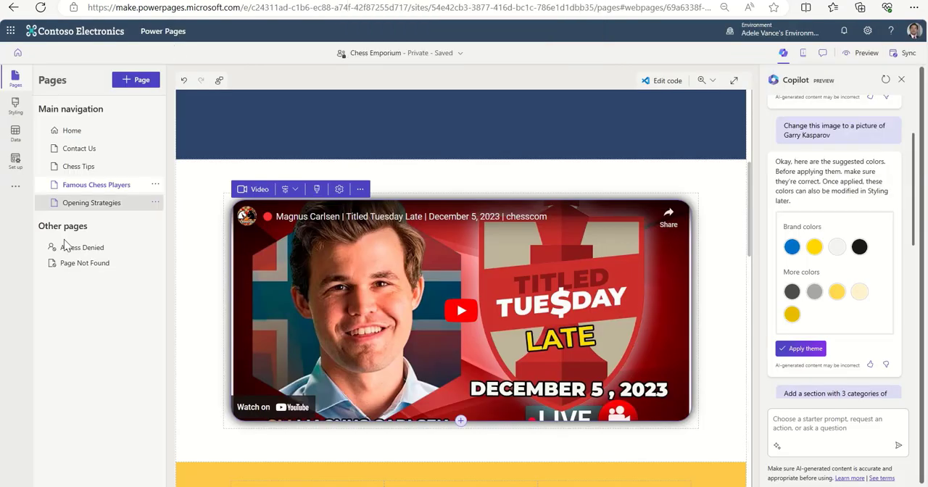
Move the Contact Us page to the end of the main navigation and return to the Home page's product section.
left_click_drag(78, 149, 86, 210)
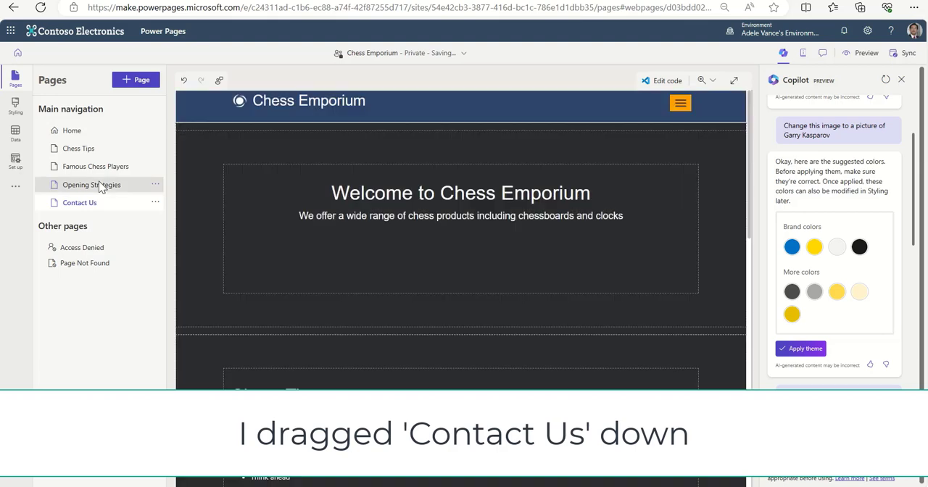
left_click(86, 135)
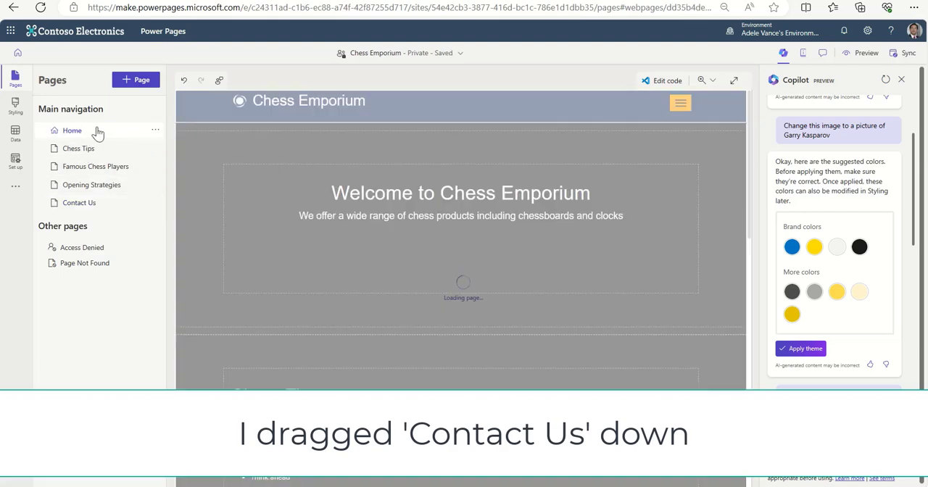
scroll(476, 232, "down", 3)
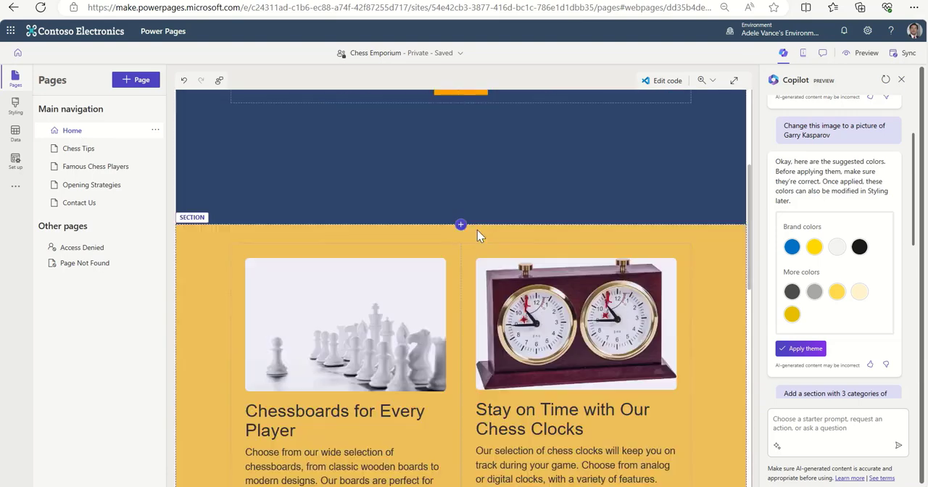
scroll(477, 233, "down", 3)
scroll(477, 230, "up", 1)
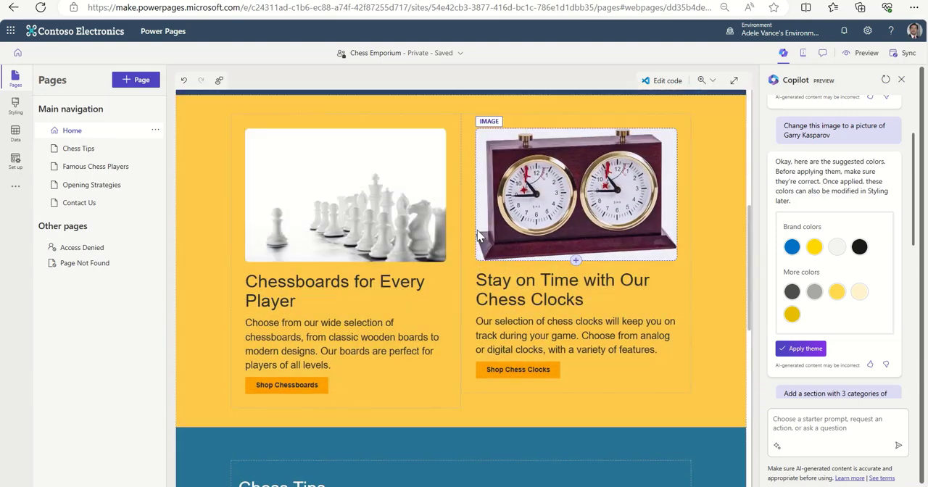
Have Copilot "Create a page with an image gallery of our chessboards for sale." and place the new page directly below Home in the main navigation.
left_click(791, 425)
type("Create a page")
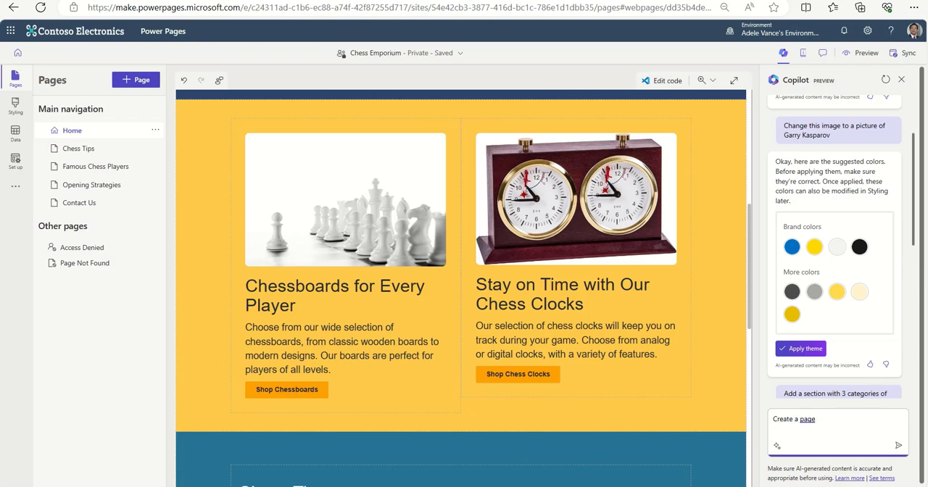
type(" with an image gallery of our chessboards for sale.")
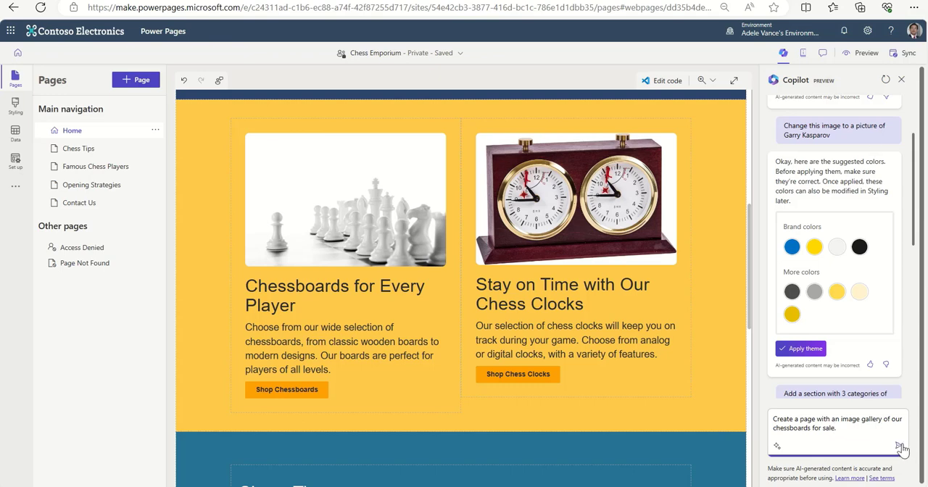
left_click(899, 445)
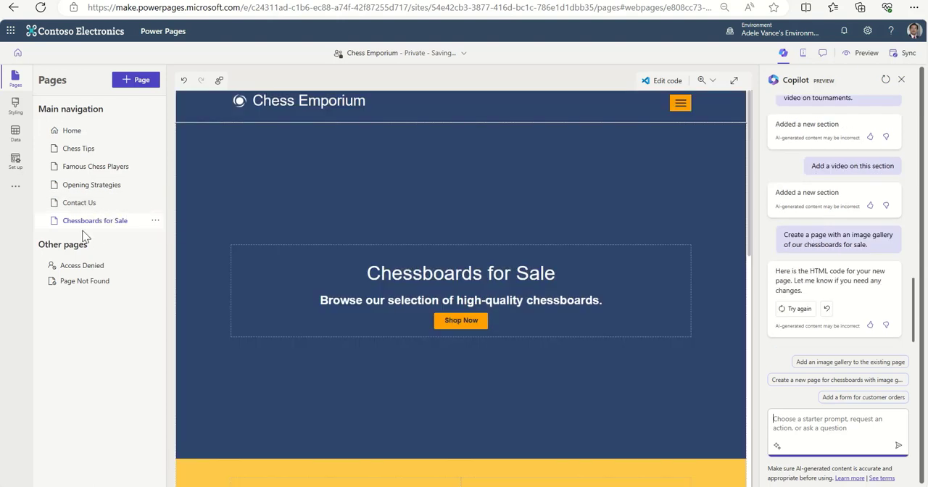
left_click_drag(91, 227, 86, 149)
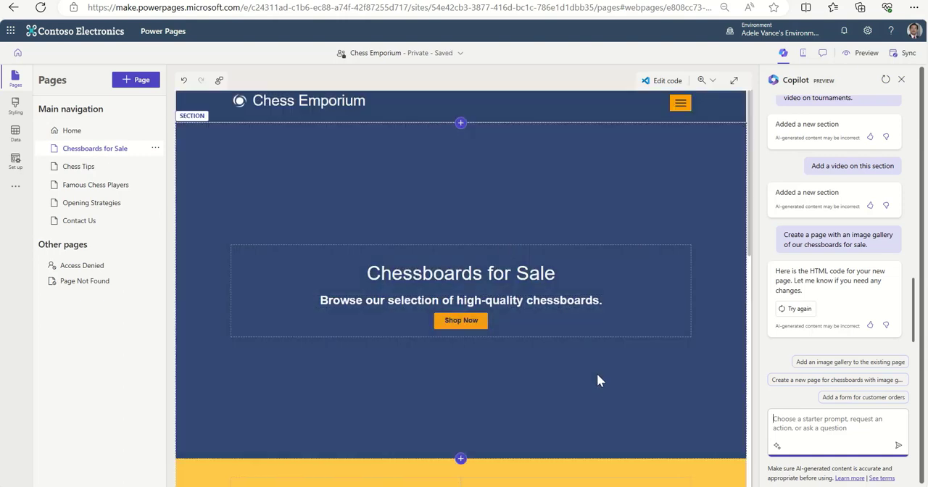
Change the "Plastic Chessboard" heading on the Chessboards for Sale page to "Travel Chessboards".
scroll(597, 374, "down", 3)
scroll(597, 373, "down", 4)
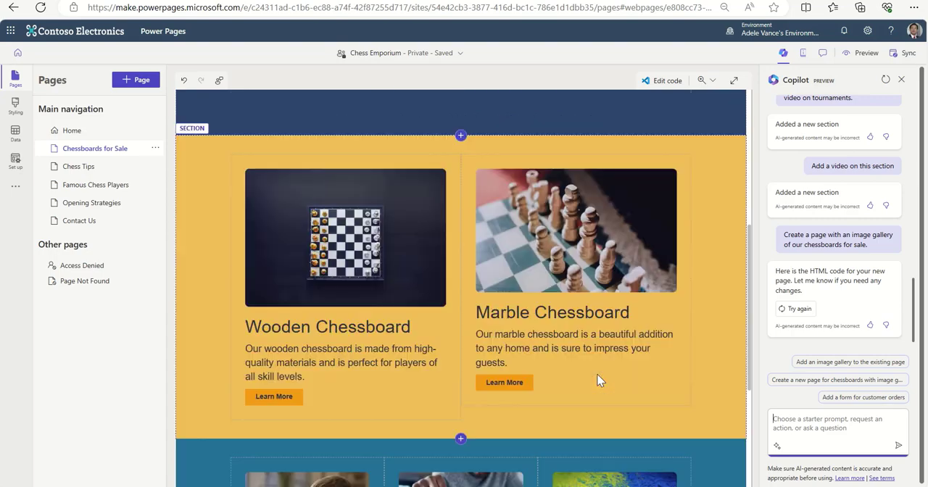
scroll(596, 373, "up", 6)
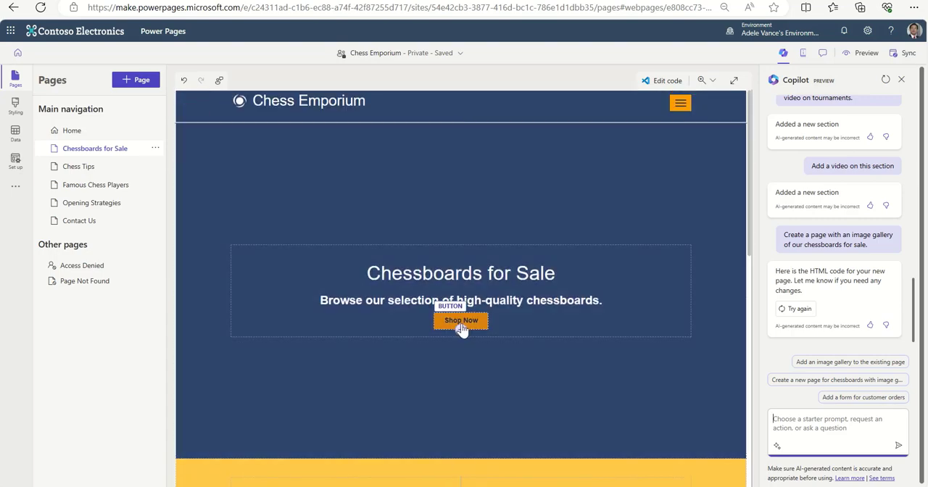
scroll(589, 348, "down", 5)
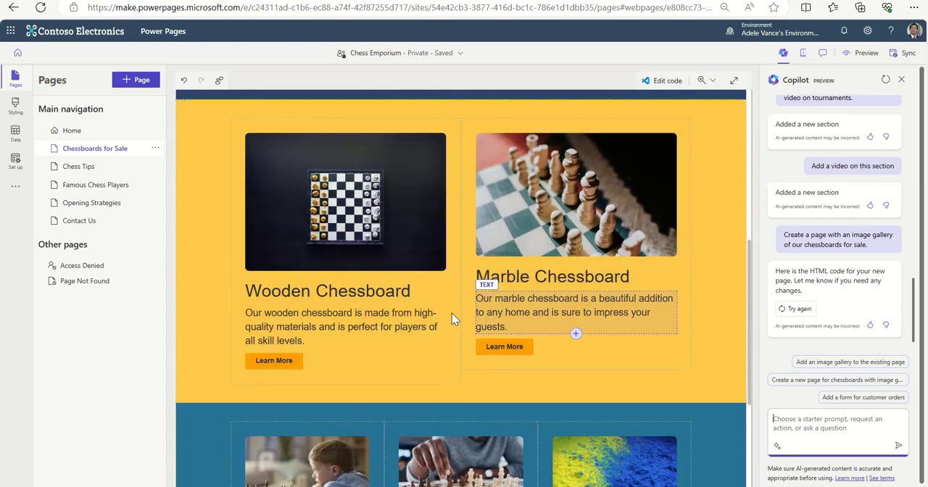
scroll(665, 350, "down", 3)
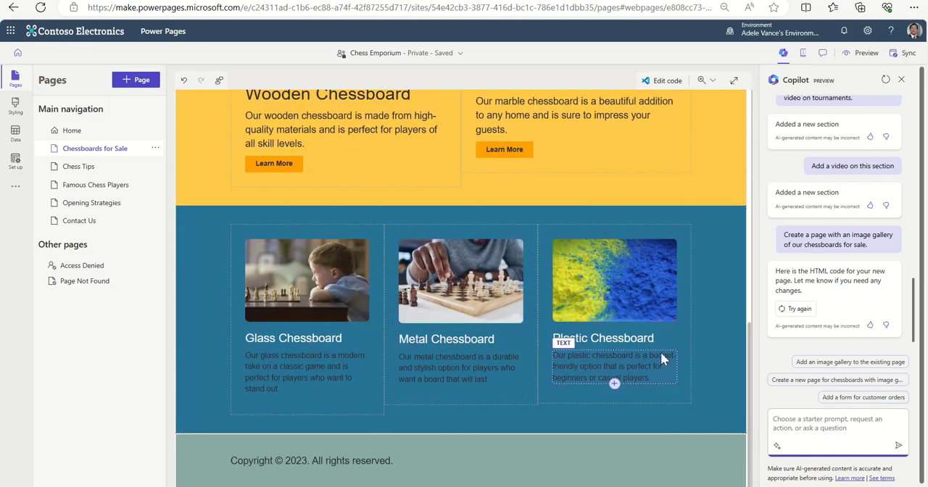
left_click(586, 337)
triple_click(587, 339)
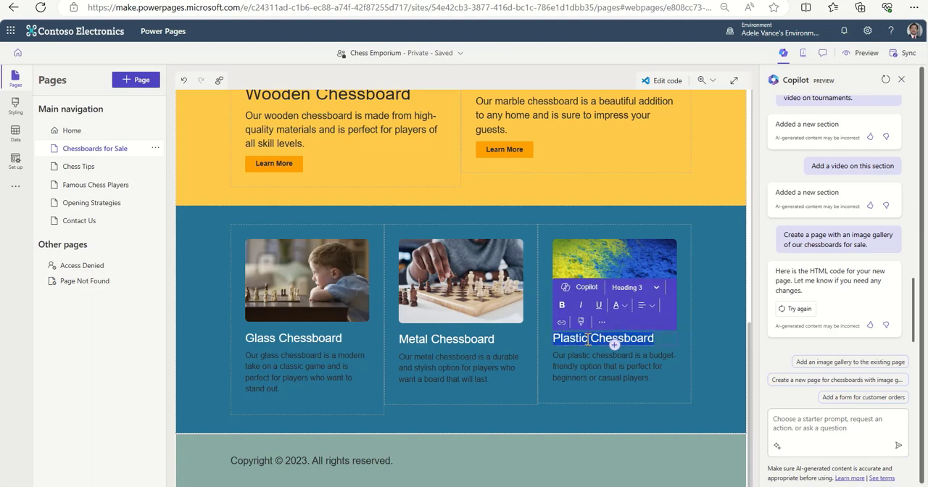
type("Travel Chessboard")
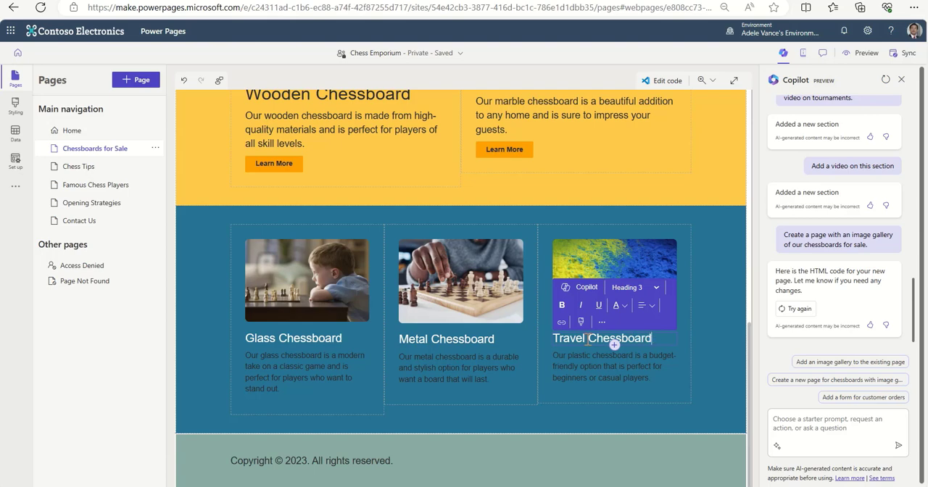
Replace the blue and yellow image above the Travel Chessboards heading with chessboards.jpg from the media library.
left_click(627, 254)
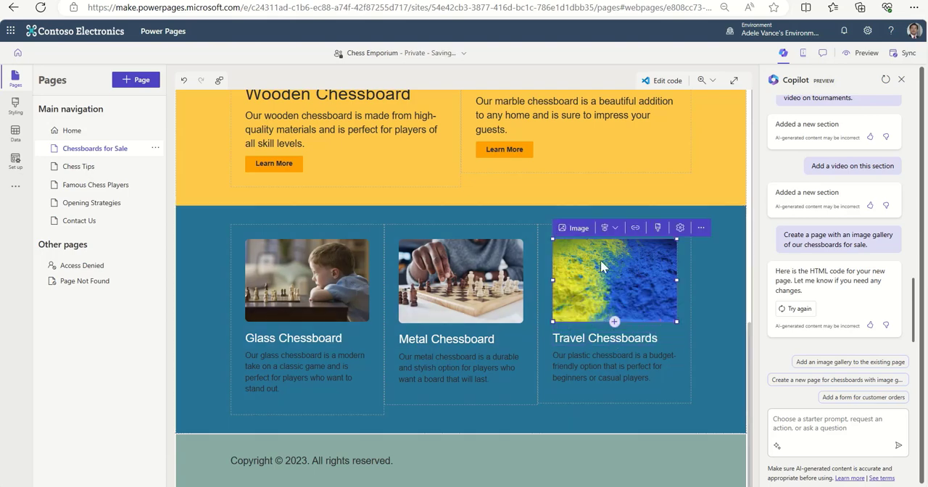
left_click(577, 229)
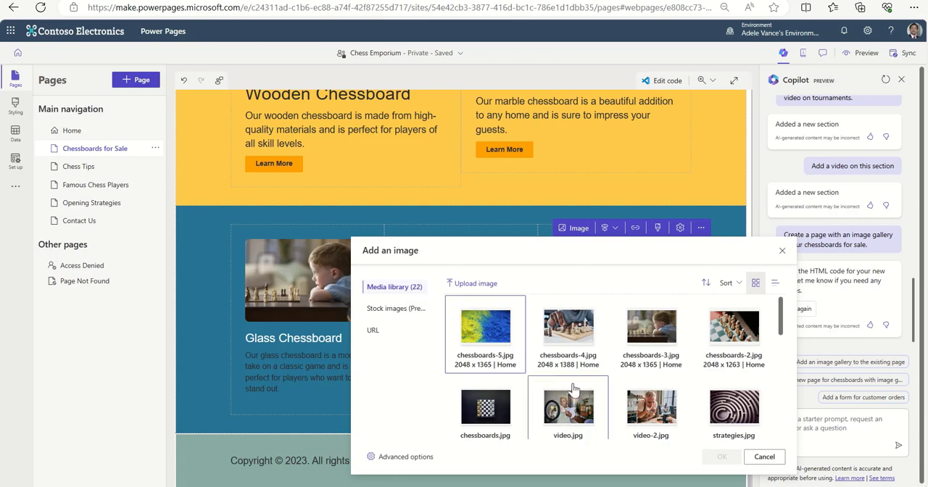
scroll(591, 381, "down", 1)
scroll(593, 380, "down", 5)
scroll(593, 379, "up", 5)
scroll(593, 380, "up", 2)
left_click(480, 419)
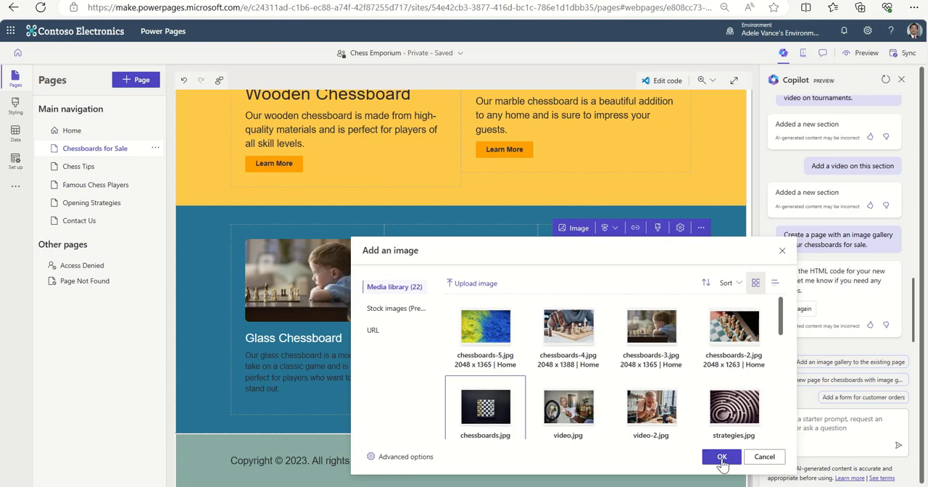
left_click(721, 457)
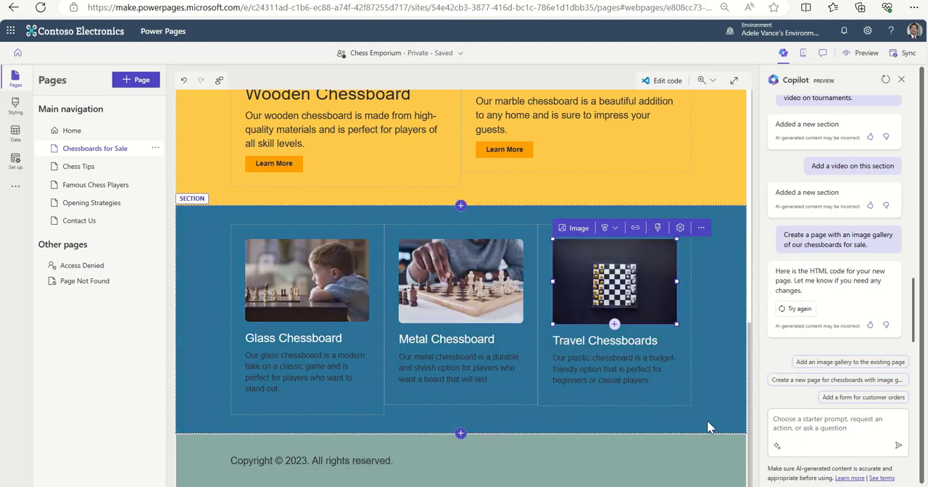
left_click(699, 380)
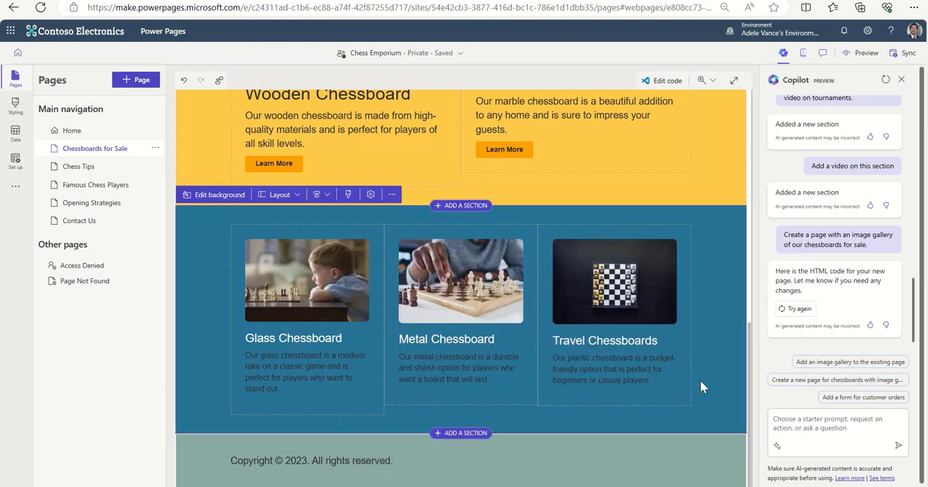
Move the Chess Tips page between Opening Strategies and Contact Us in the main navigation and open it.
scroll(708, 382, "up", 5)
scroll(709, 390, "up", 3)
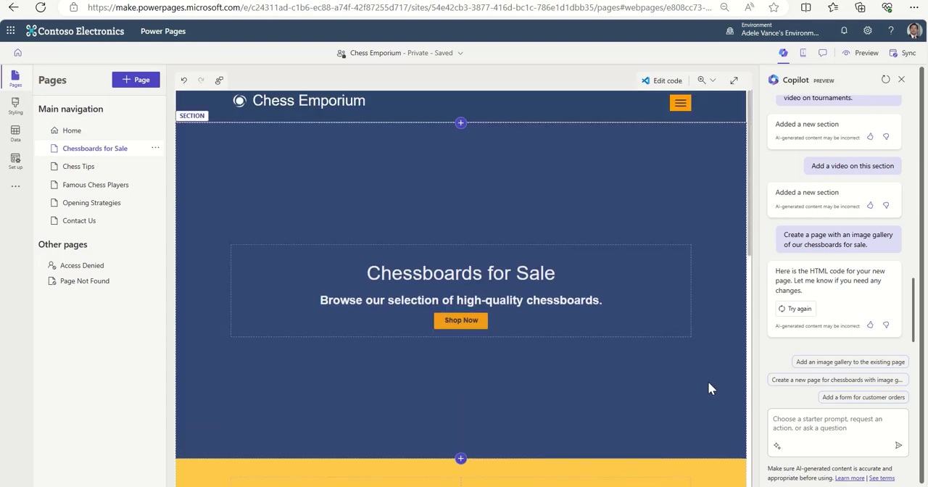
left_click_drag(78, 166, 80, 203)
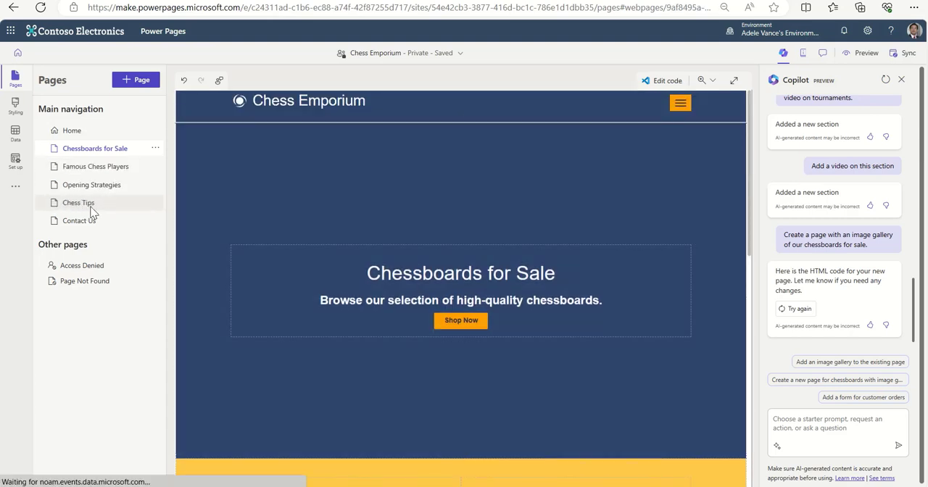
left_click(82, 205)
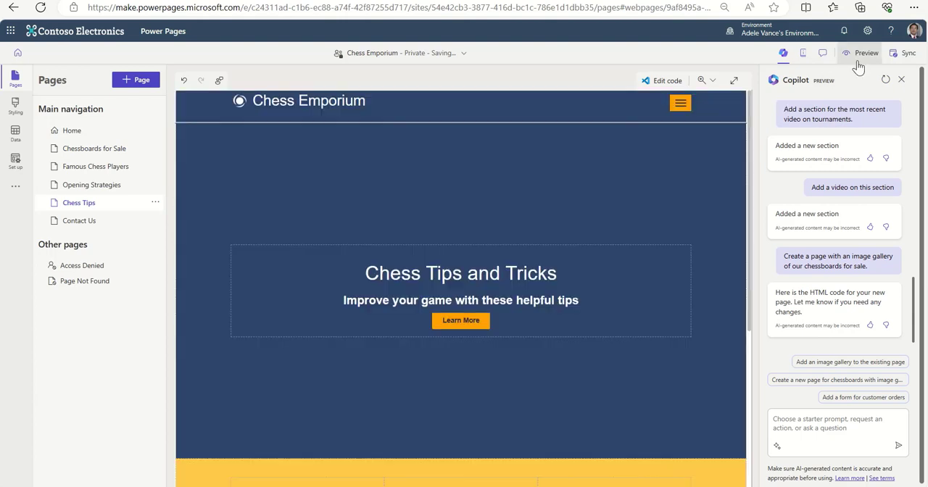
Preview the site in the browser and examine the Home page's product, Chess Tips and Events and Tournaments sections.
left_click(858, 61)
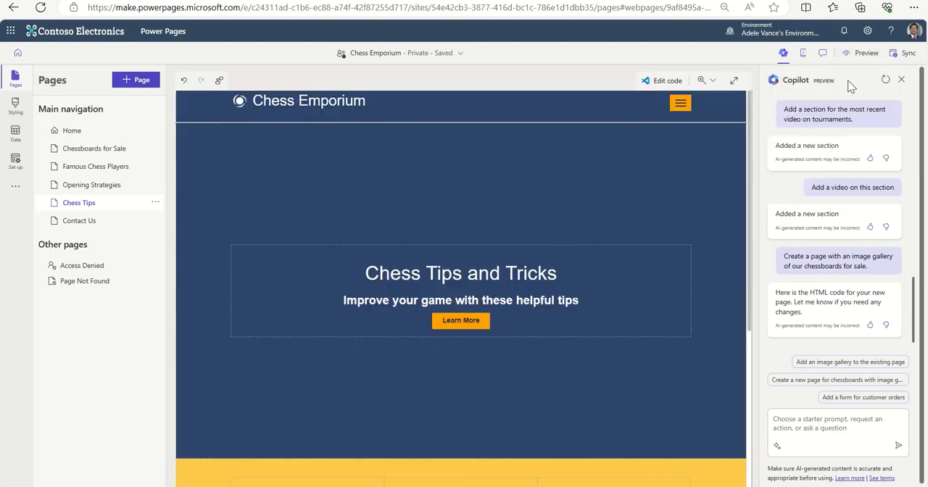
left_click(849, 85)
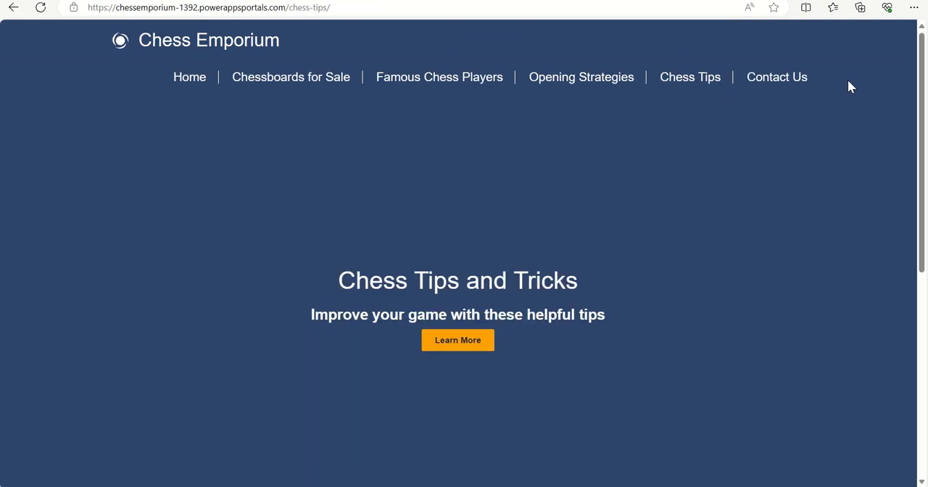
left_click(199, 77)
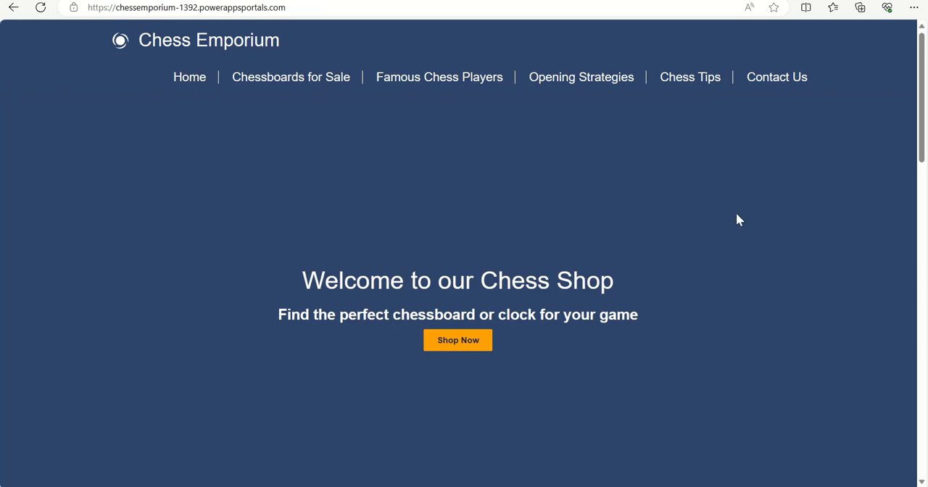
scroll(736, 216, "down", 6)
scroll(747, 223, "down", 8)
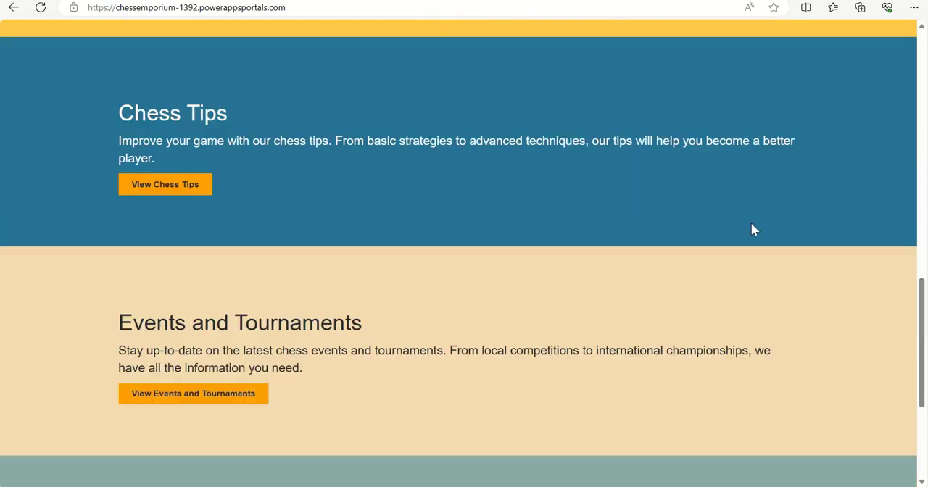
scroll(766, 266, "up", 3)
scroll(768, 268, "up", 10)
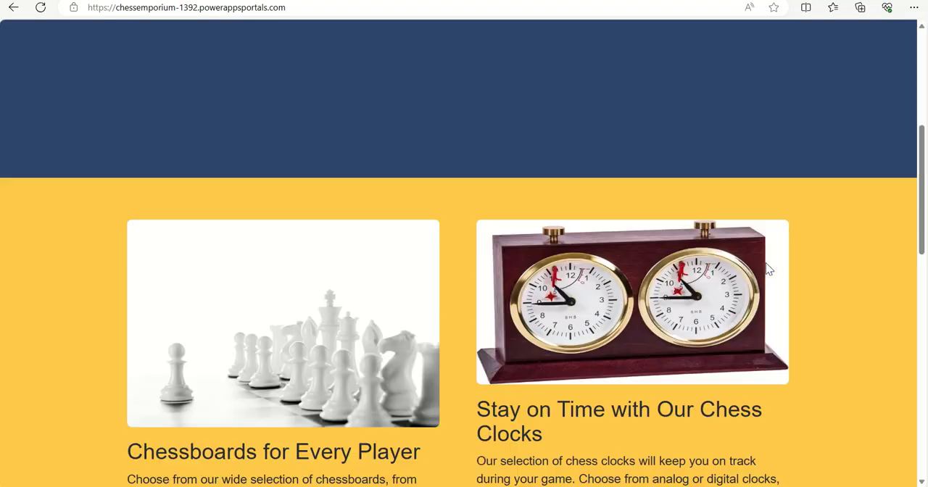
Go to the live Famous Chess Players page and look over its video and player profiles.
left_click(313, 78)
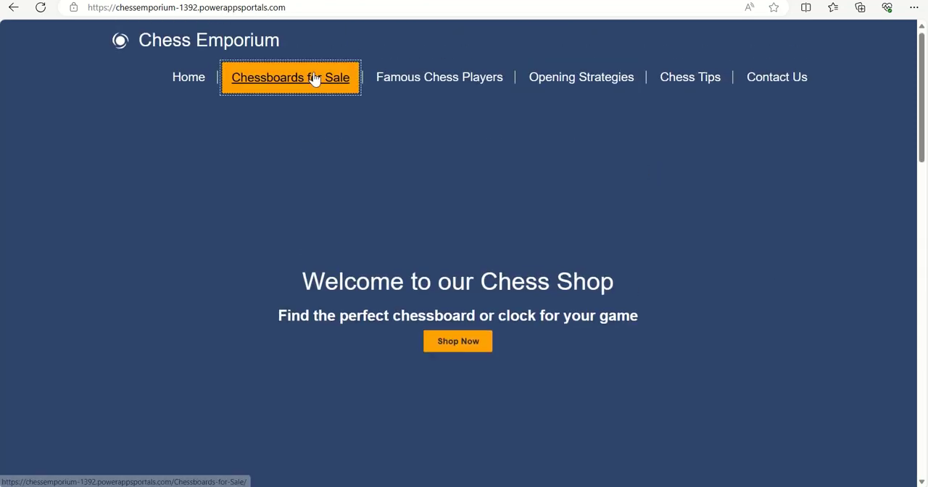
left_click(402, 88)
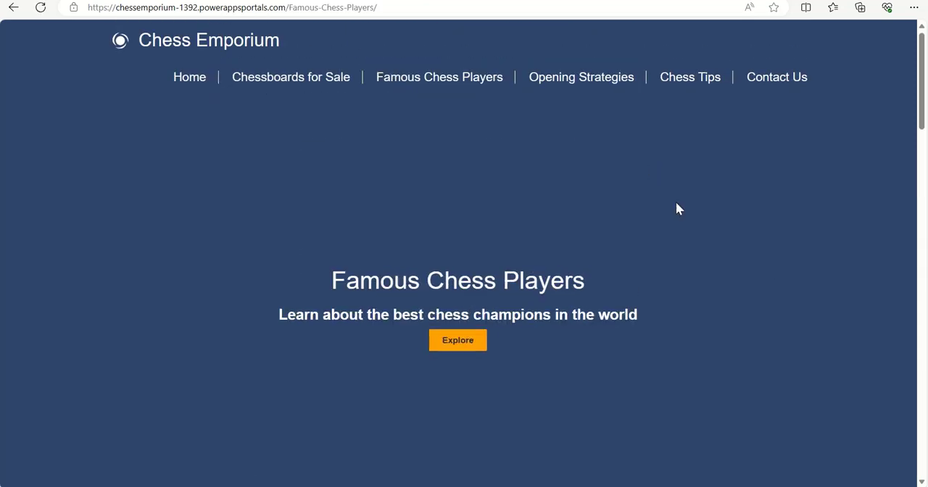
scroll(676, 208, "down", 5)
scroll(677, 205, "down", 5)
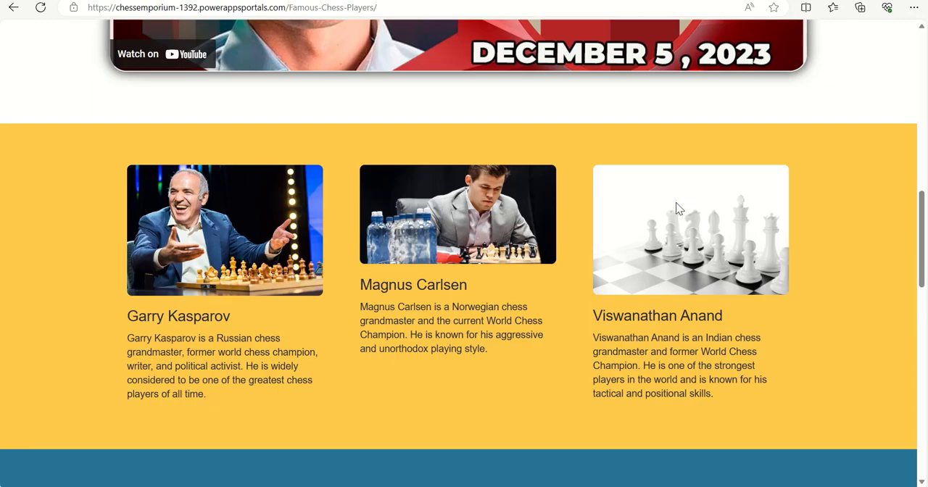
scroll(677, 205, "up", 8)
scroll(676, 209, "up", 3)
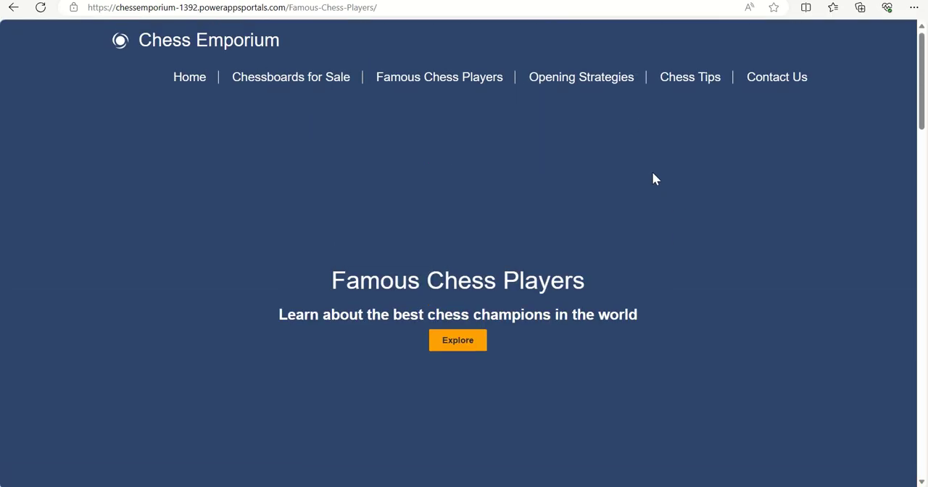
Review the live Opening Strategies and Chess Tips pages, then return to the Home page.
left_click(594, 81)
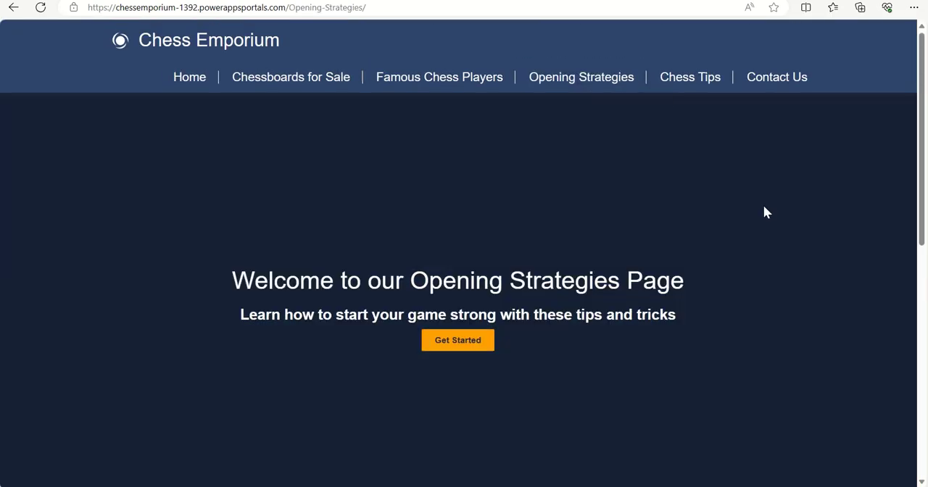
scroll(764, 209, "down", 7)
scroll(764, 208, "up", 8)
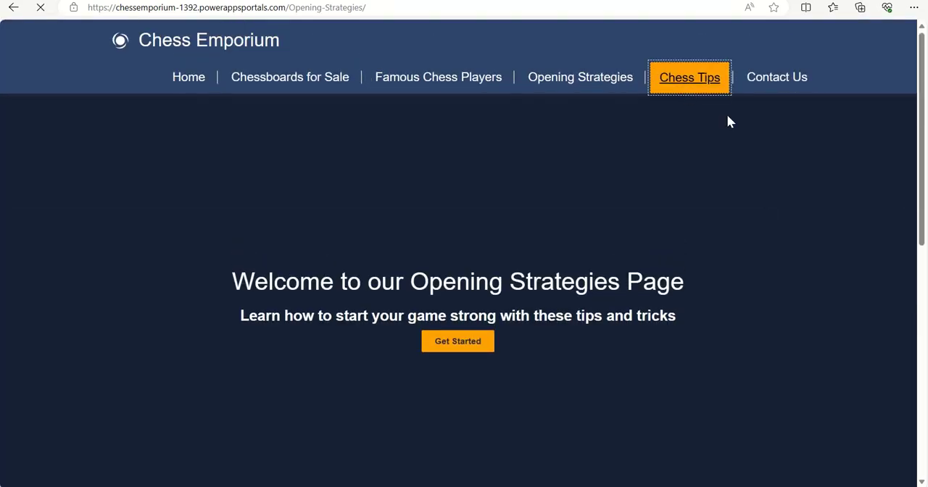
left_click(686, 86)
scroll(819, 230, "down", 5)
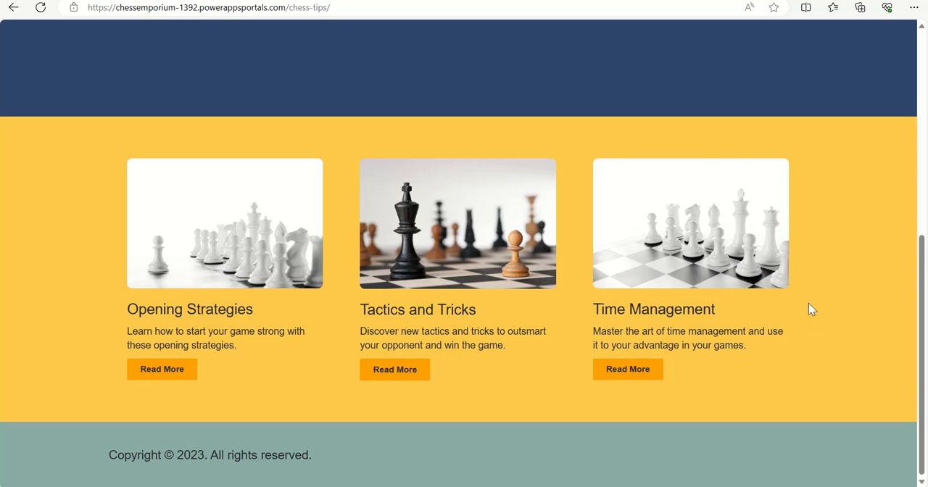
scroll(812, 315, "up", 5)
left_click(206, 76)
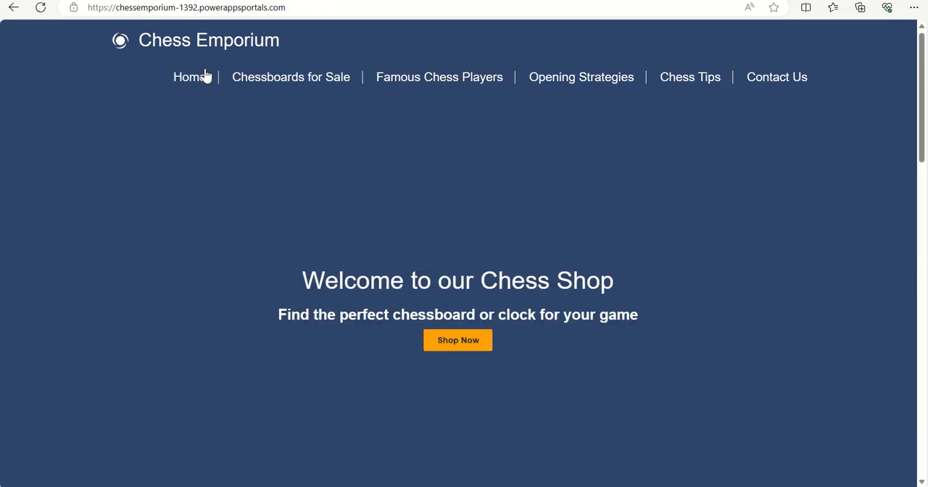